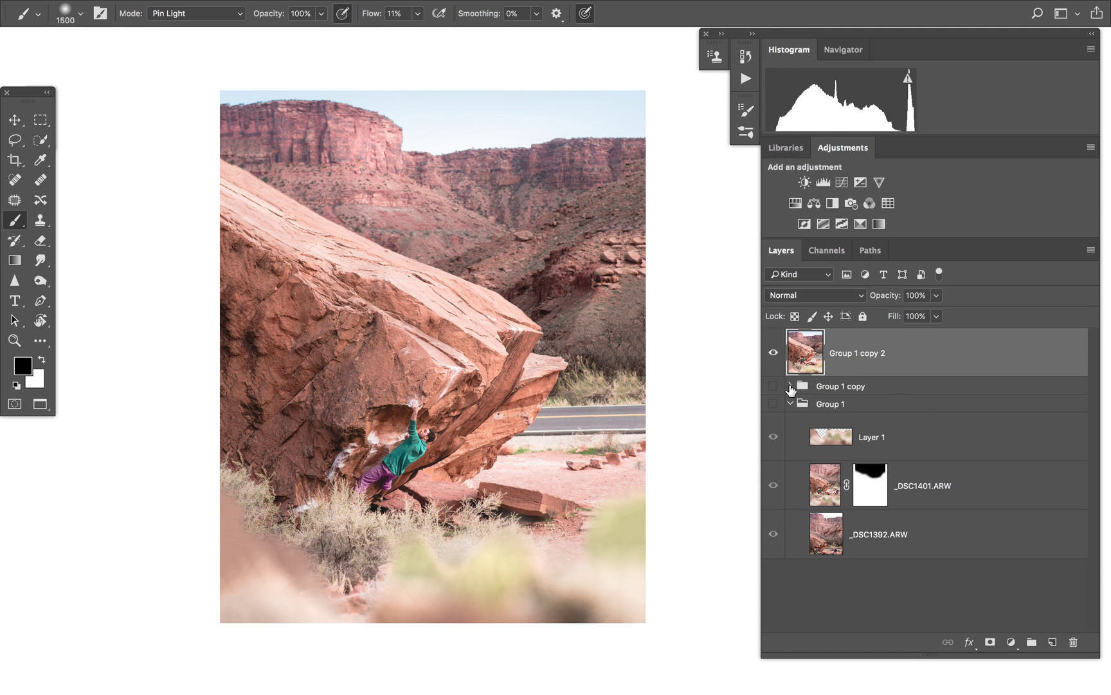
Expand Group 1 copy, hide the Group 1 copy 2 layer and show Group 1 with its Layer 1 hidden
click(791, 386)
scroll(792, 402, down, 8)
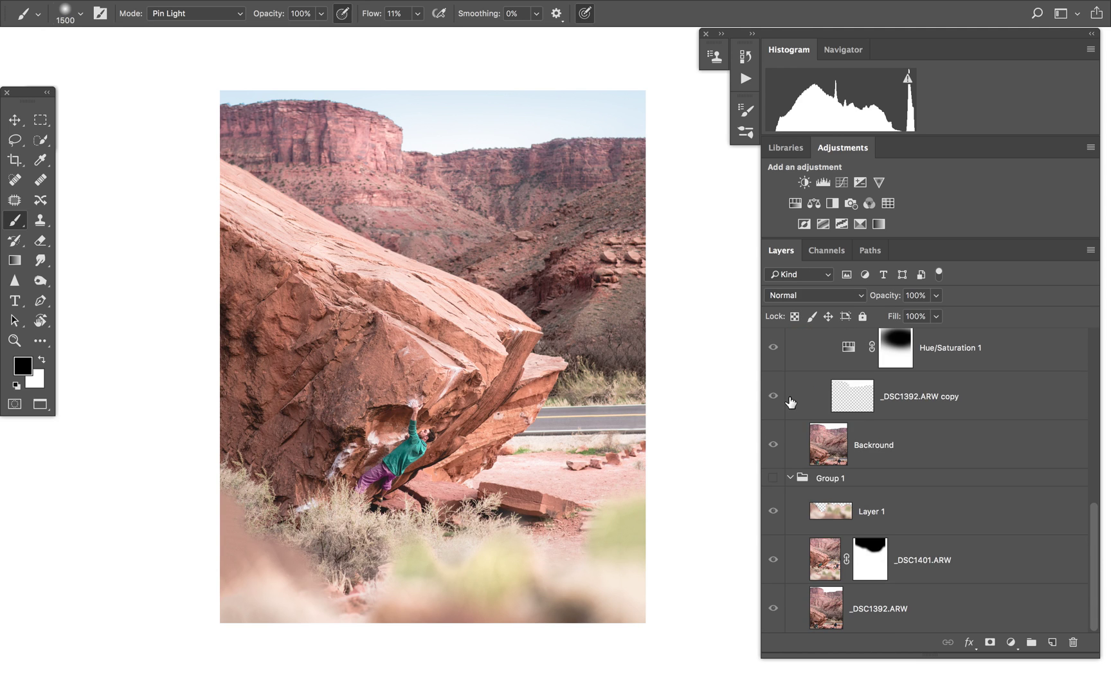
scroll(785, 380, up, 8)
click(775, 356)
scroll(812, 444, down, 8)
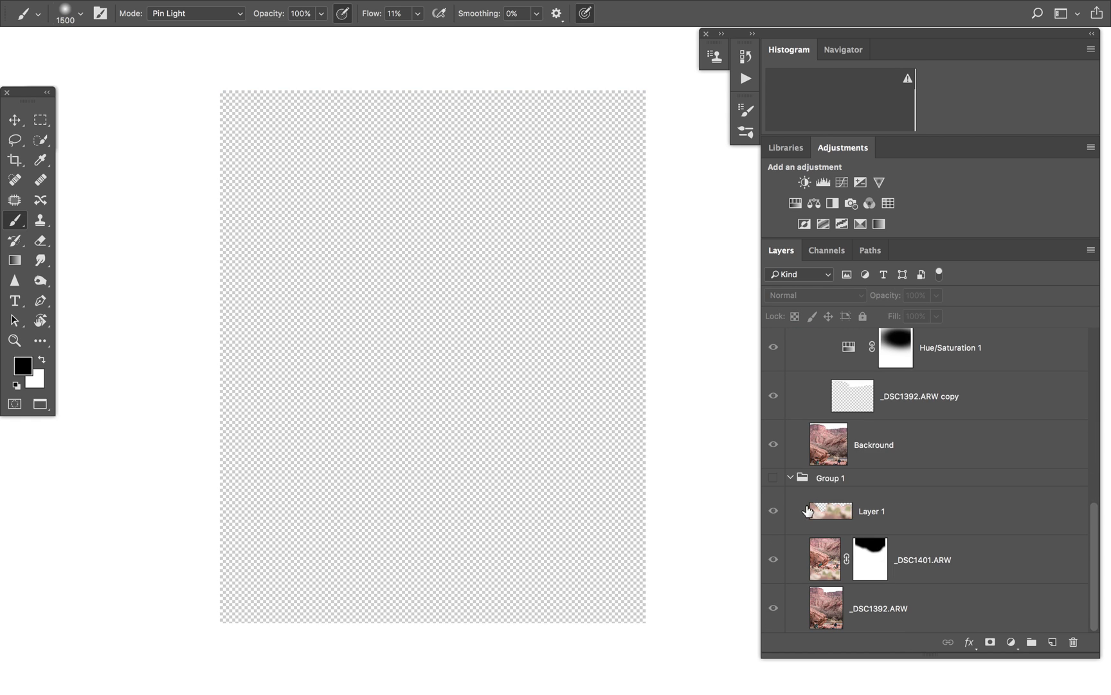
click(775, 477)
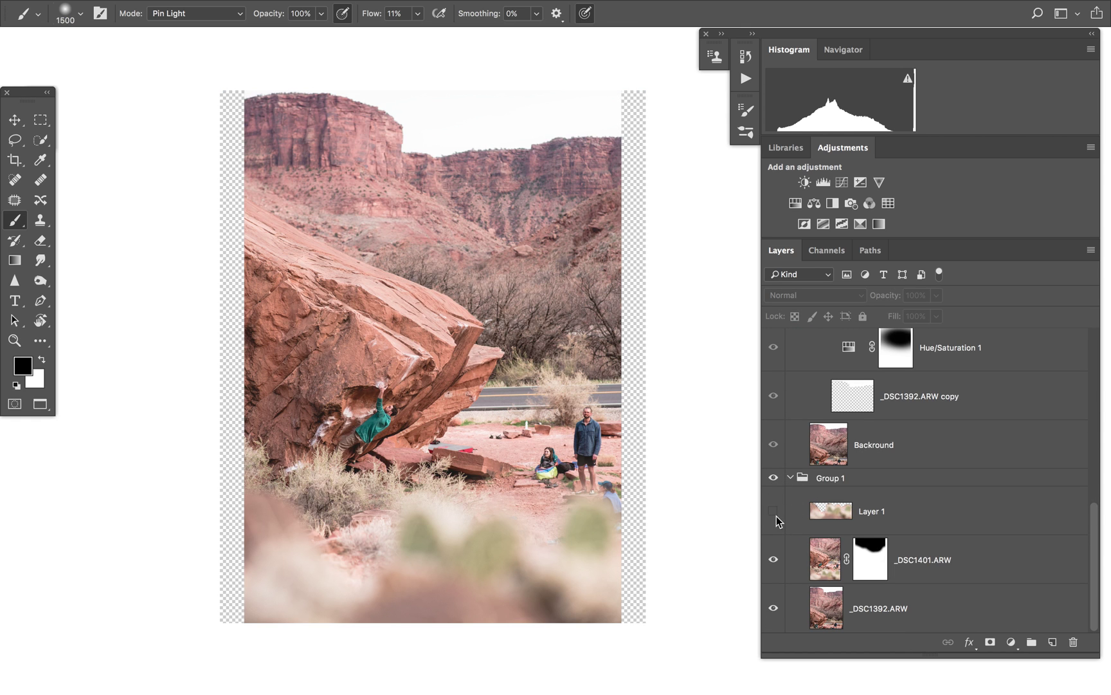
Toggle _DSC1401.ARW and hide _DSC1392.ARW in Group 1 to view the masked climber photo alone
click(773, 560)
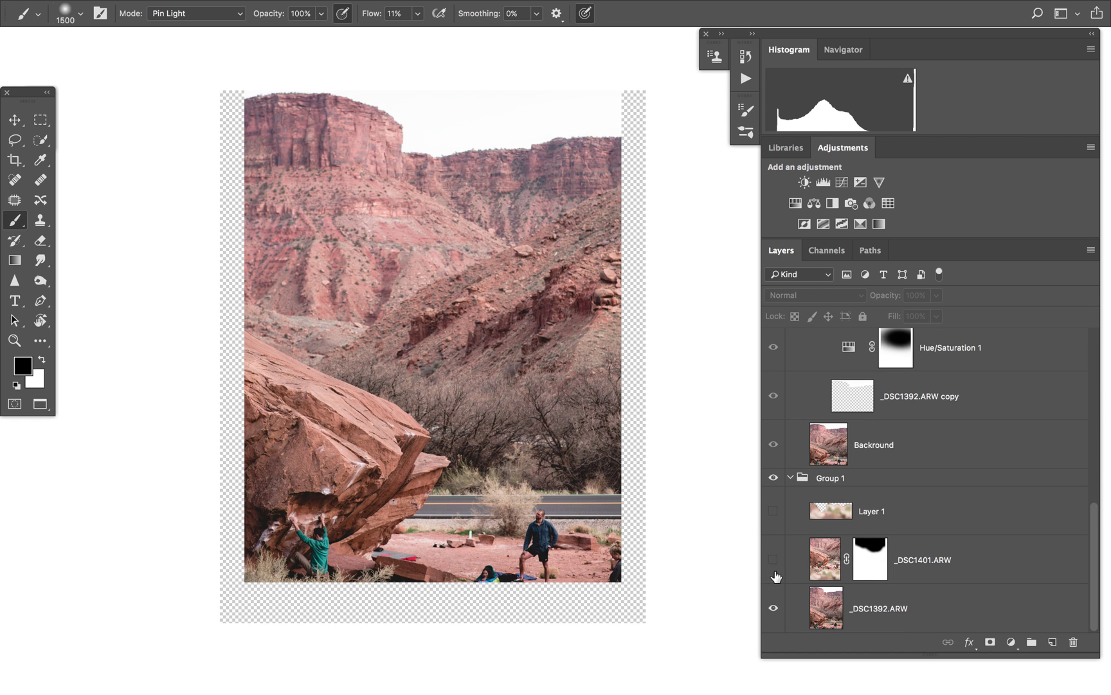
click(774, 560)
click(774, 608)
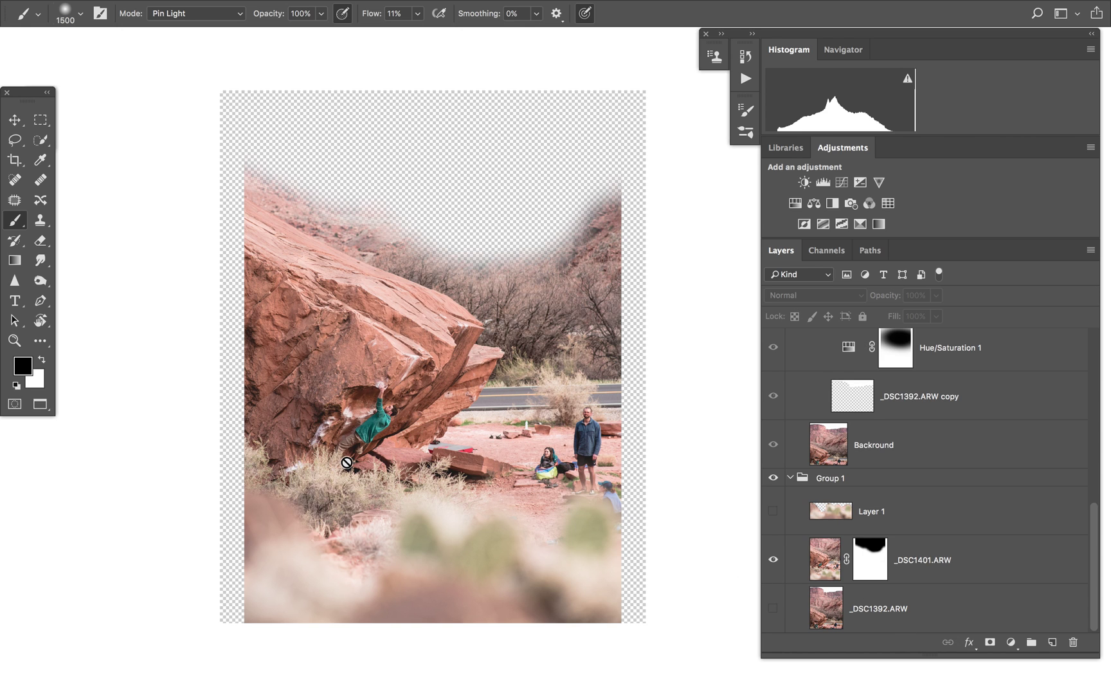
key(super+equal)
key(super+minus)
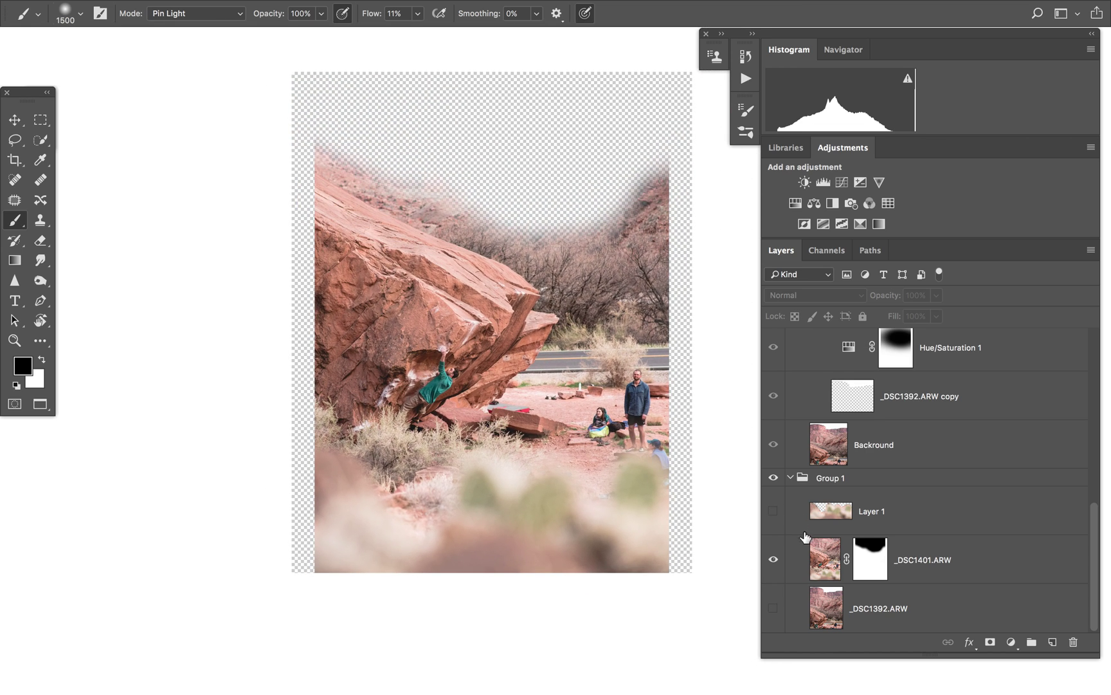
Show _DSC1392.ARW and hide _DSC1401.ARW in Group 1, comparing the backdrop photo with the climber photo
click(774, 608)
click(774, 560)
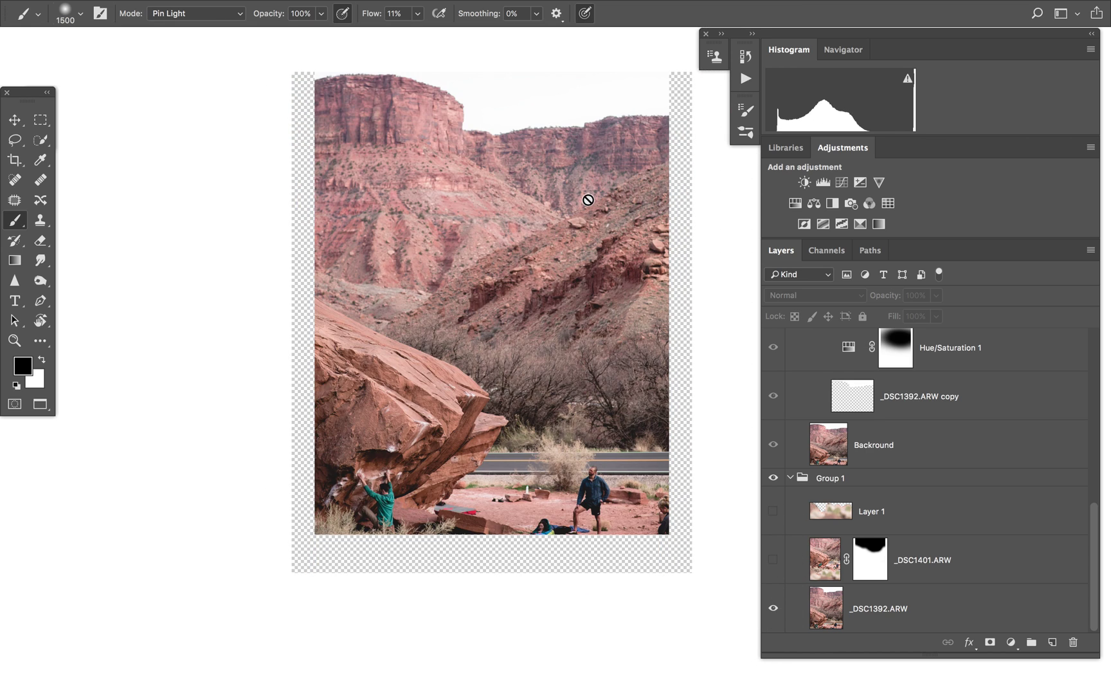
scroll(465, 364, up, 3)
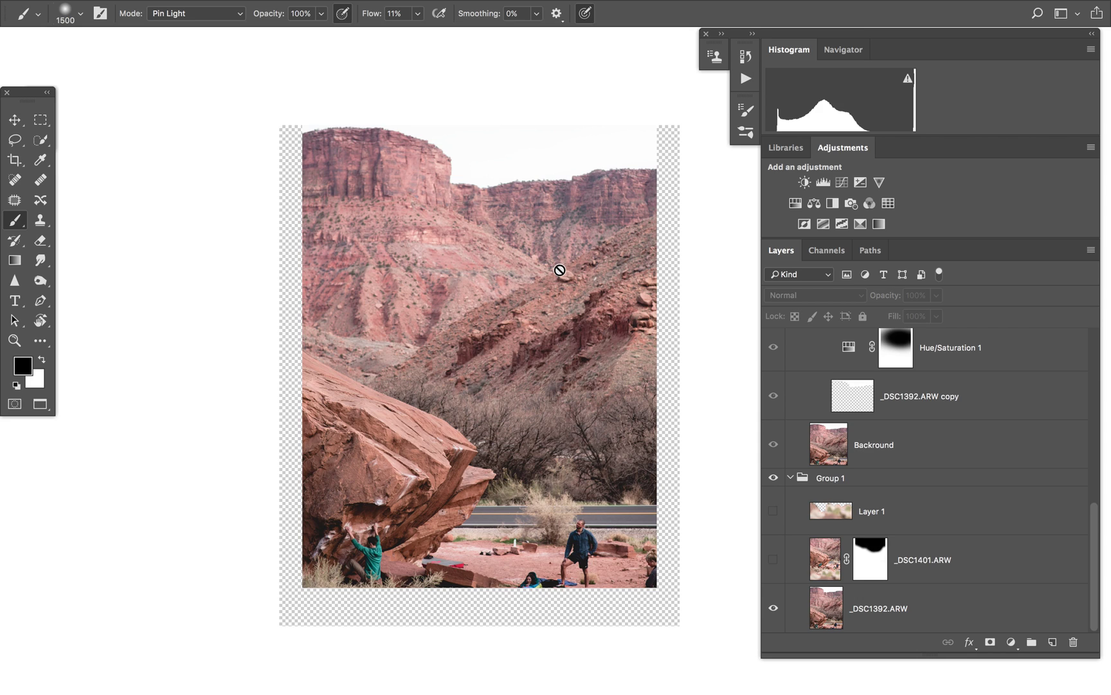
click(773, 561)
click(773, 563)
Show Group 1 copy and hide its layers from Foregorun down through climber, including the adjustments between them
scroll(778, 485, up, 10)
click(773, 385)
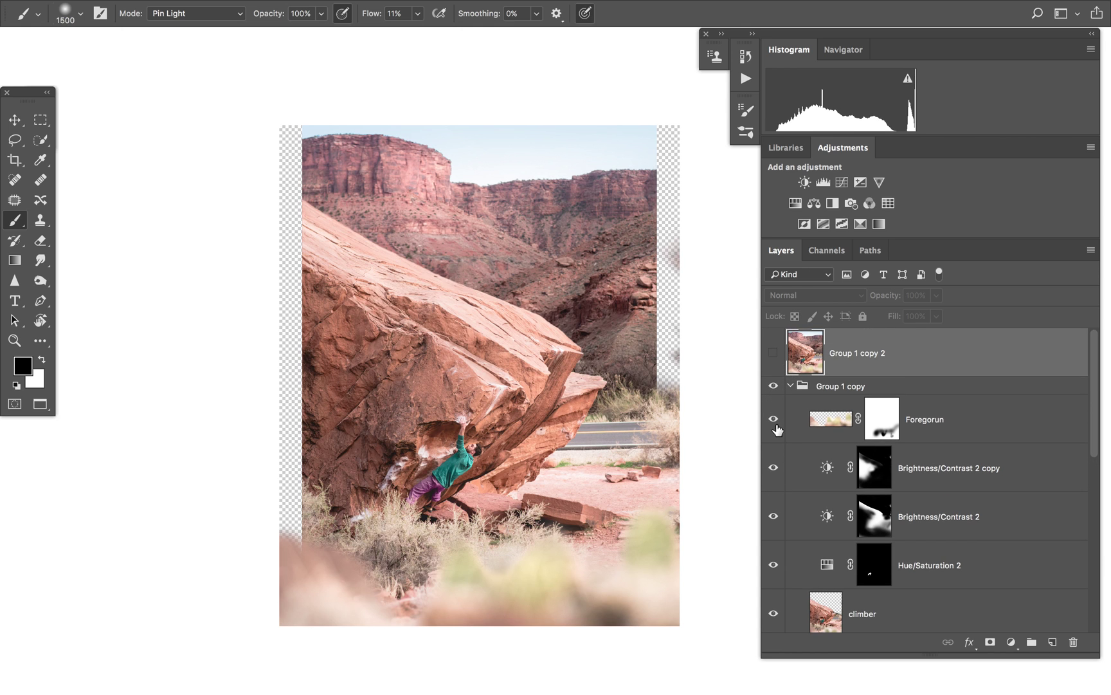
click(774, 418)
click(773, 468)
click(774, 516)
scroll(776, 514, down, 2)
click(774, 477)
click(774, 524)
Hide Brightness/Contrast 1 and Group 2 along with its Hue/Saturation 1 and _DSC1392.ARW copy layers
scroll(775, 524, down, 3)
click(774, 479)
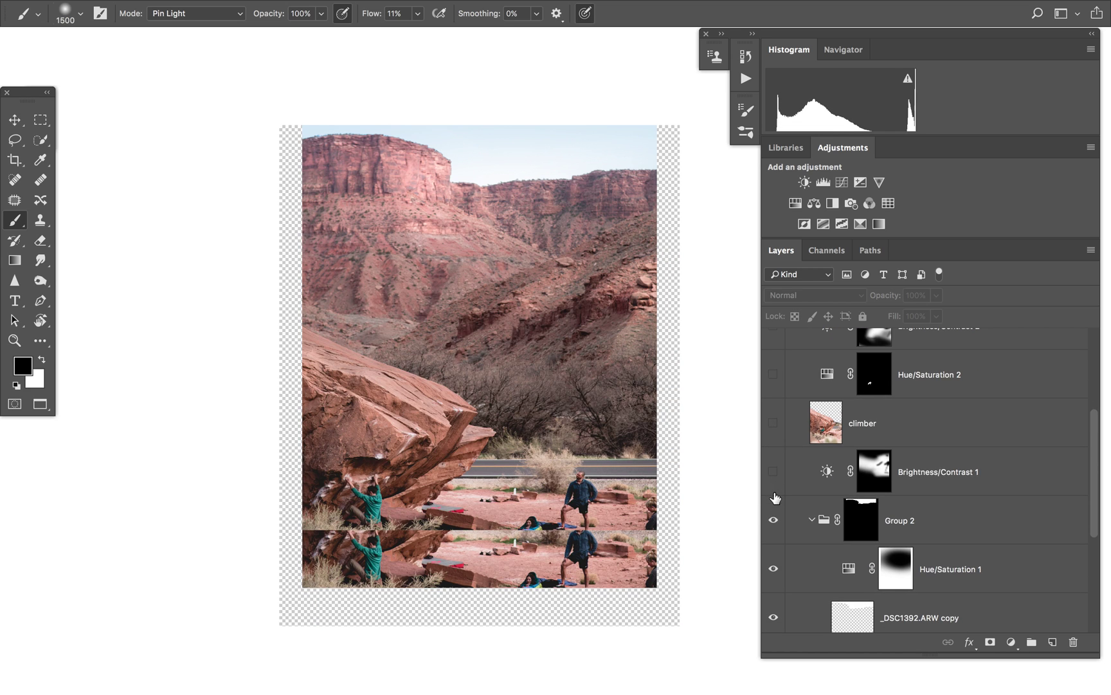
click(774, 519)
scroll(775, 569, down, 4)
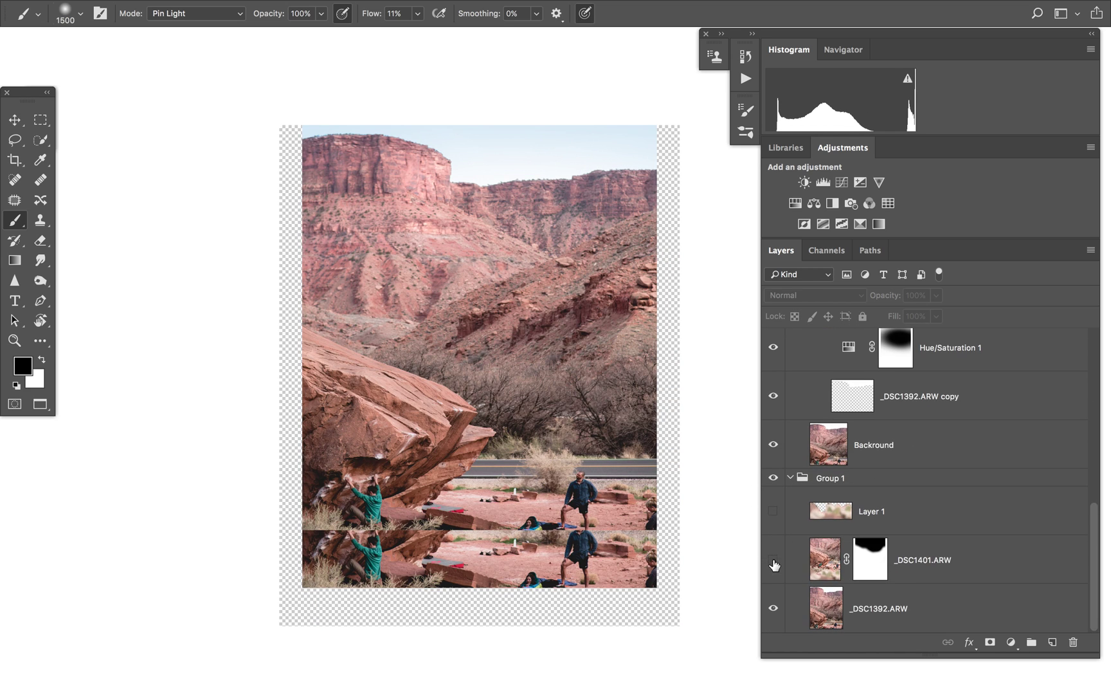
click(773, 347)
scroll(779, 405, up, 4)
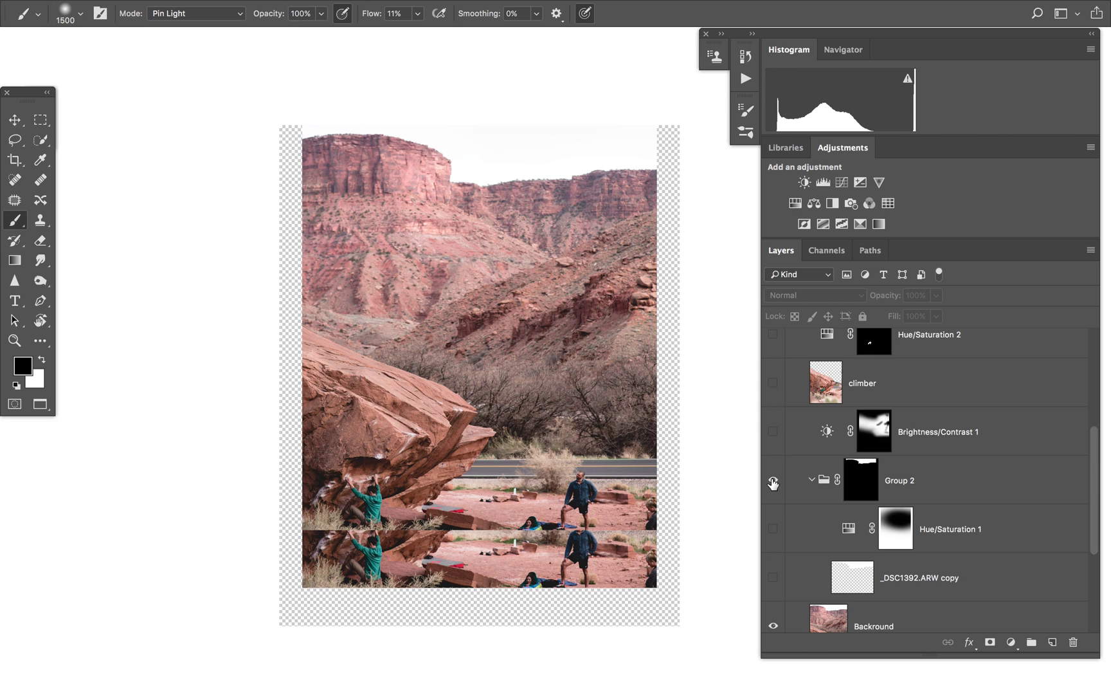
Toggle the Backround layer for comparison and hide Group 1 so only Backround remains displayed
scroll(773, 484, down, 3)
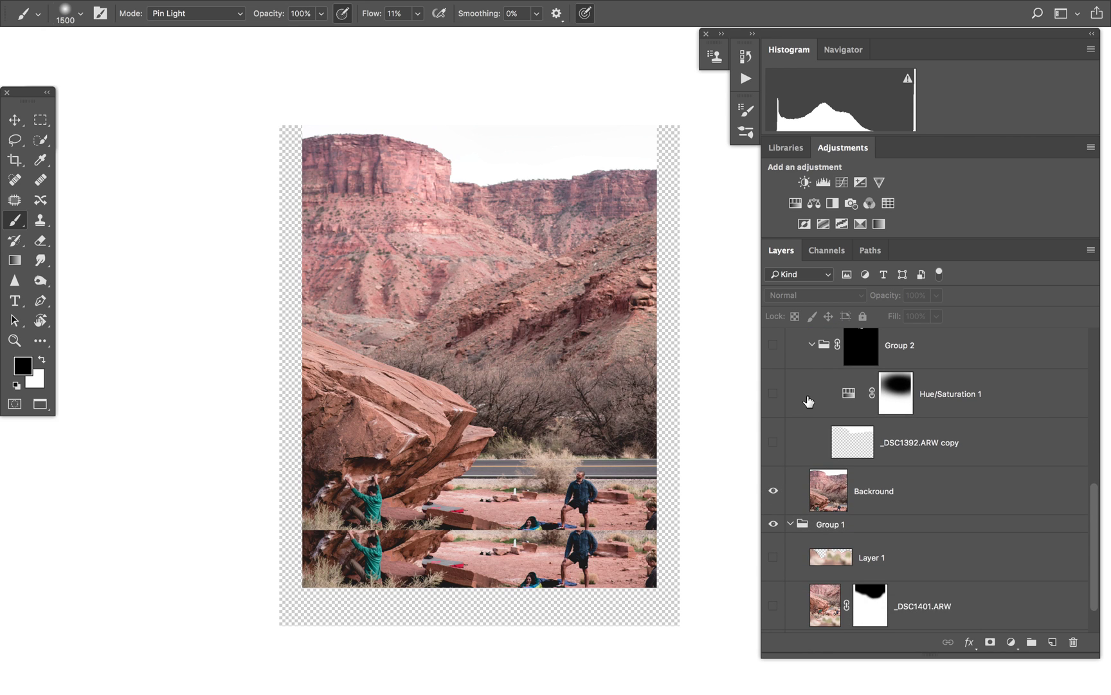
click(774, 491)
click(774, 491)
click(773, 492)
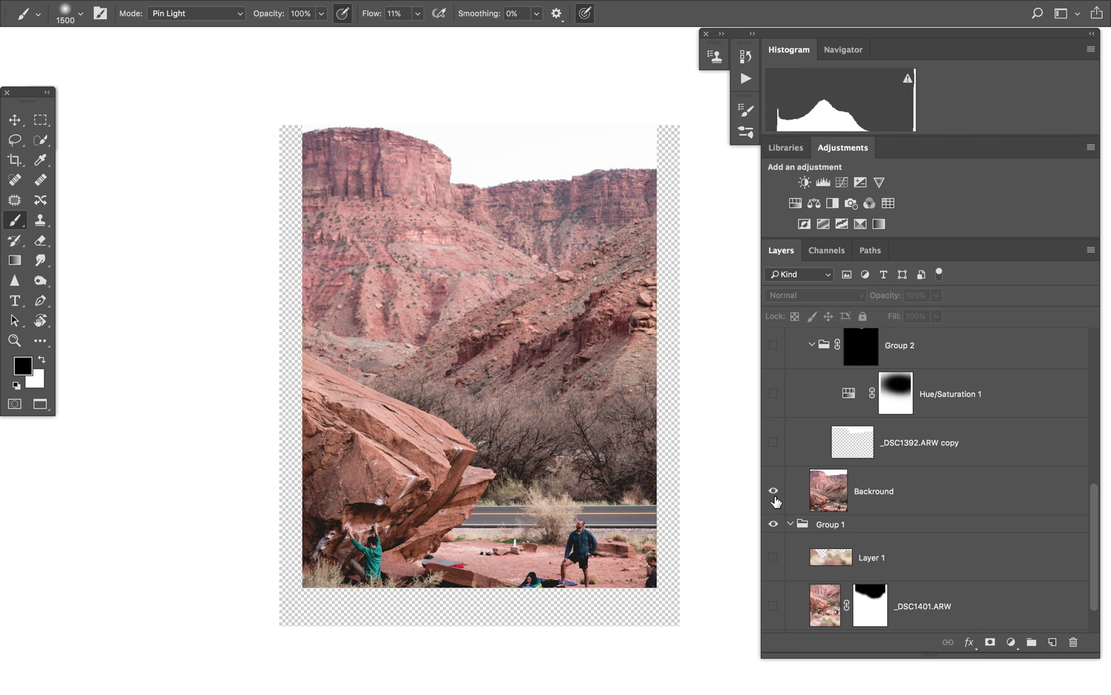
click(773, 524)
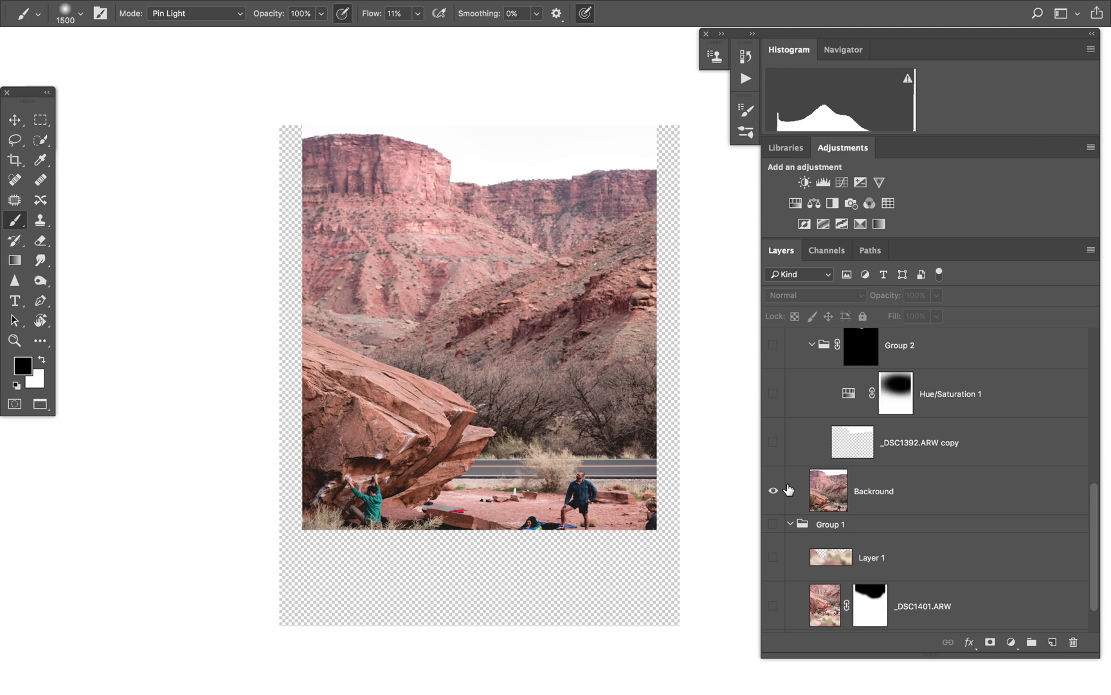
scroll(813, 495, up, 3)
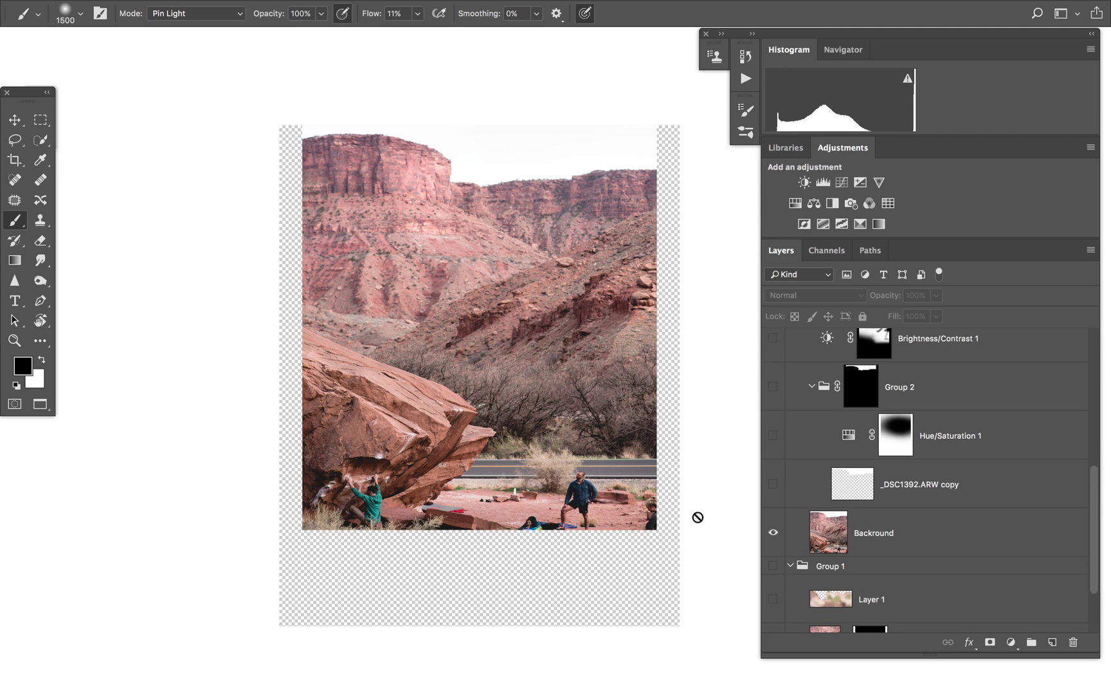
Show Group 2 with its _DSC1392.ARW copy and Hue/Saturation 1 layers, and open the Hue/Saturation 1 settings
scroll(822, 512, up, 1)
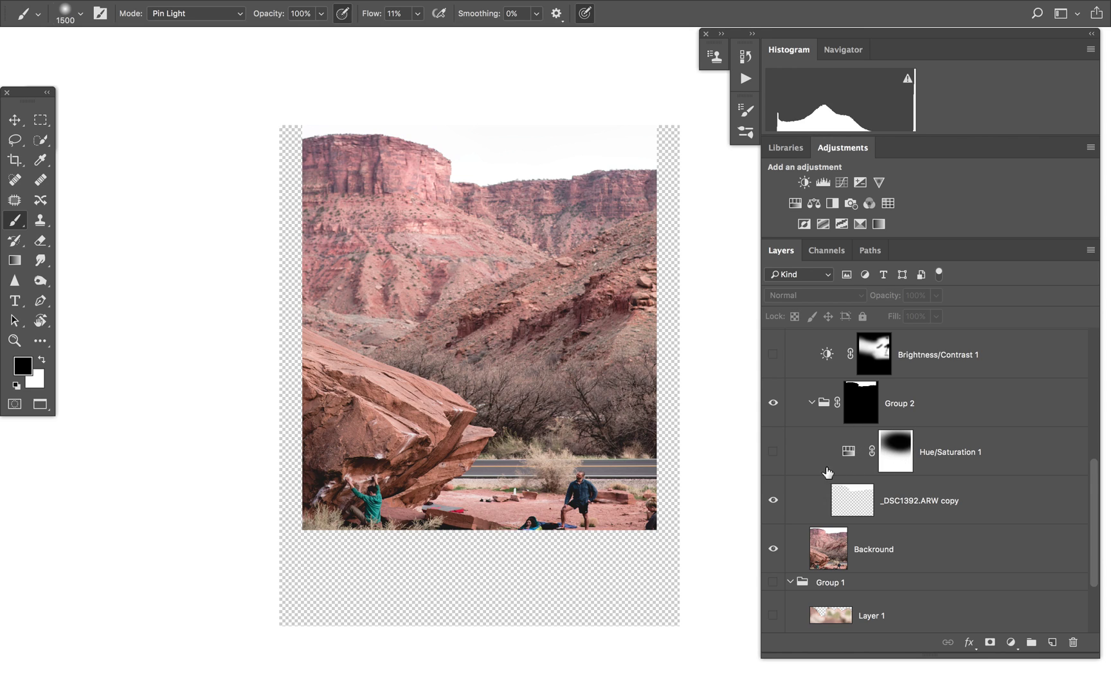
click(855, 499)
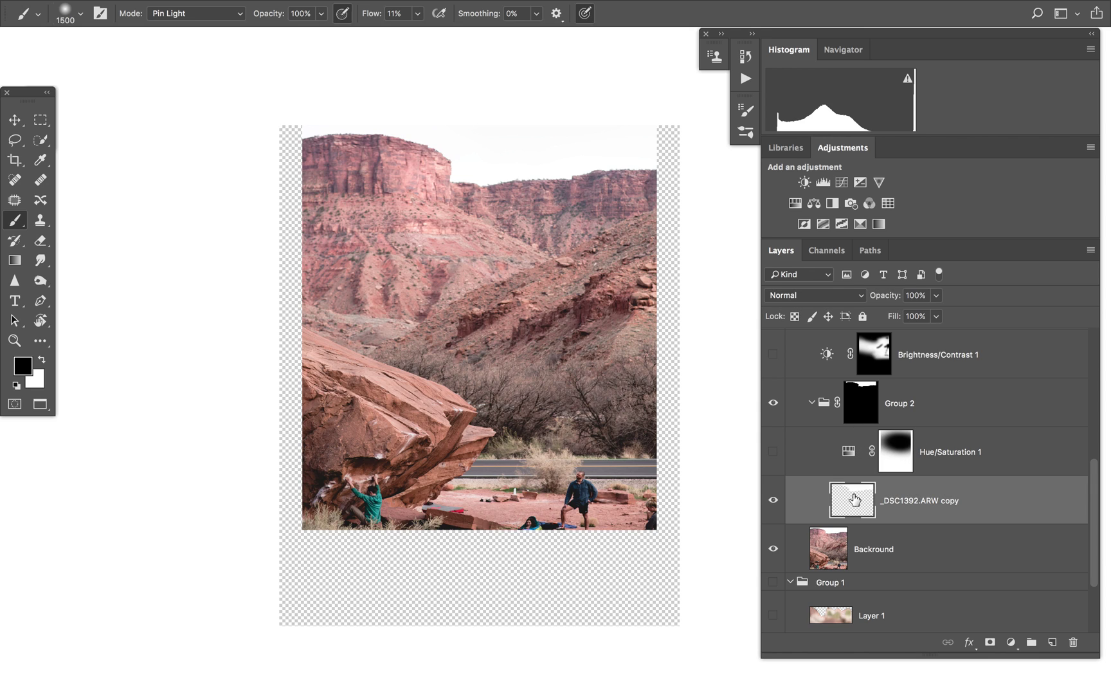
click(862, 401)
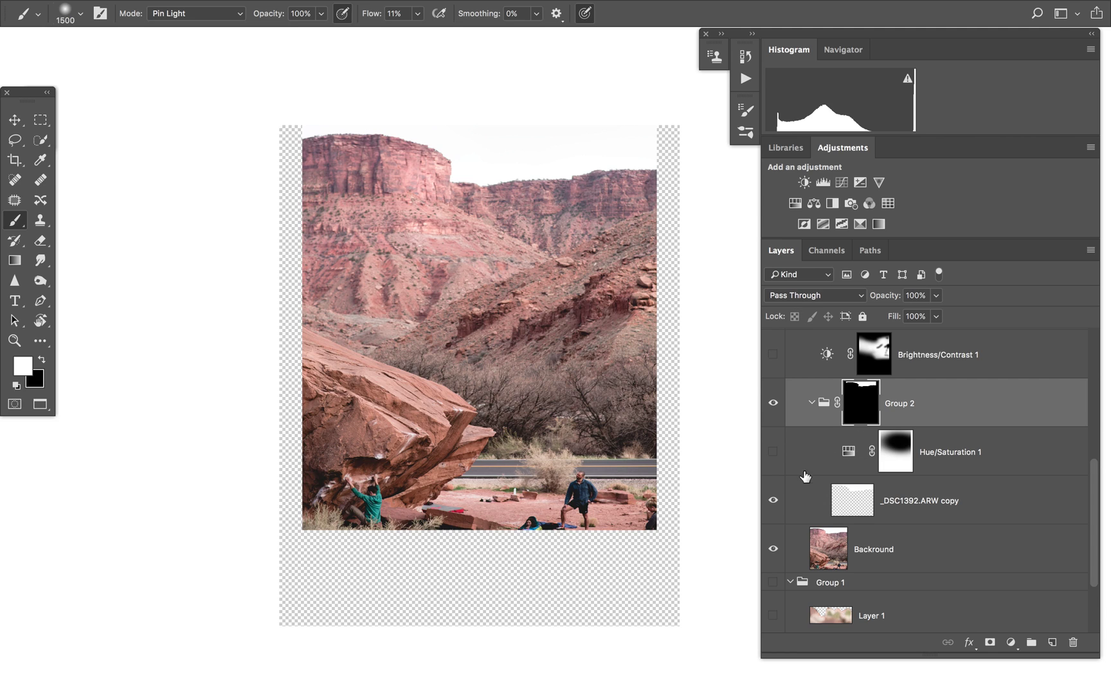
double_click(849, 450)
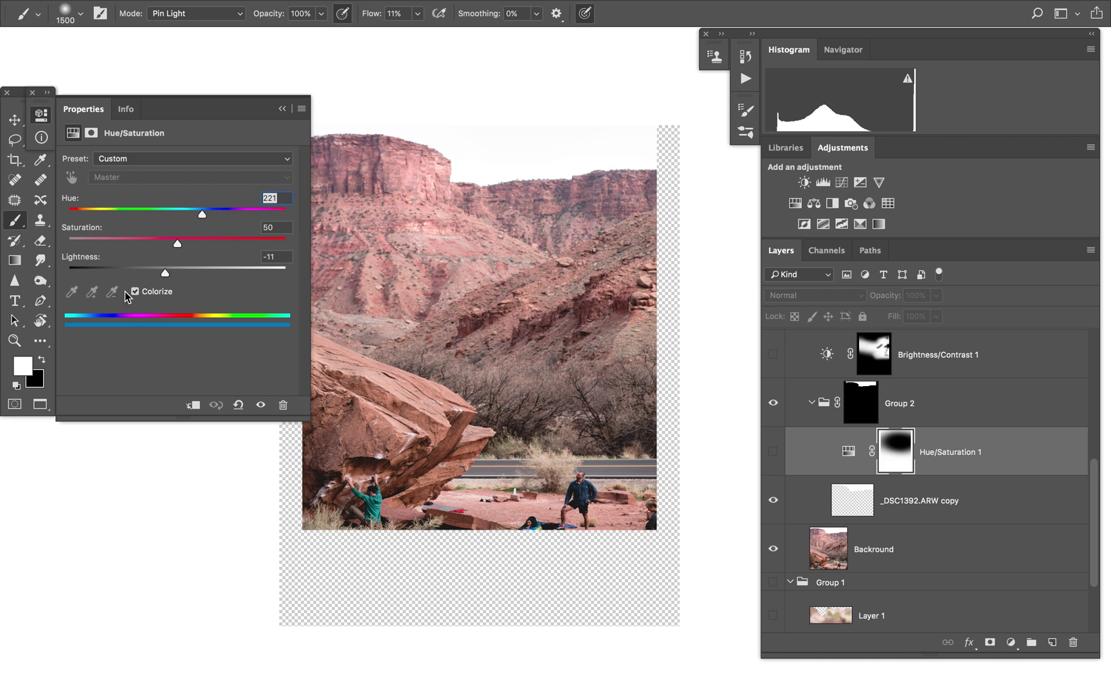
click(773, 452)
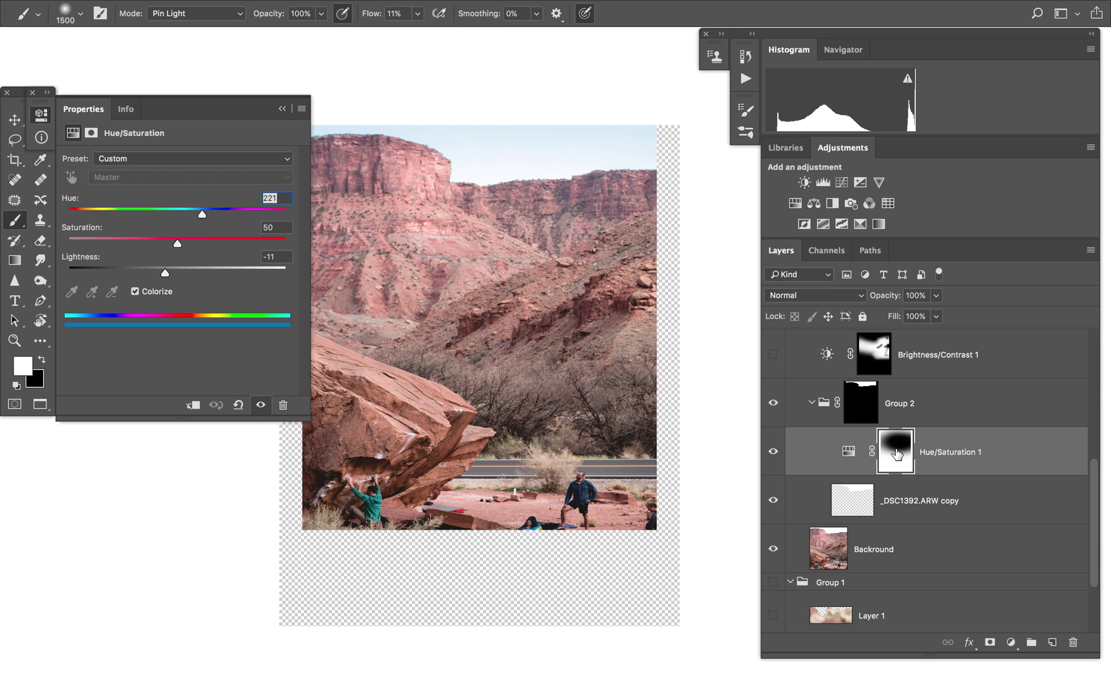
Display the Hue/Saturation 1 layer mask as a red overlay on the image, then turn the overlay off
key(x)
key(backslash)
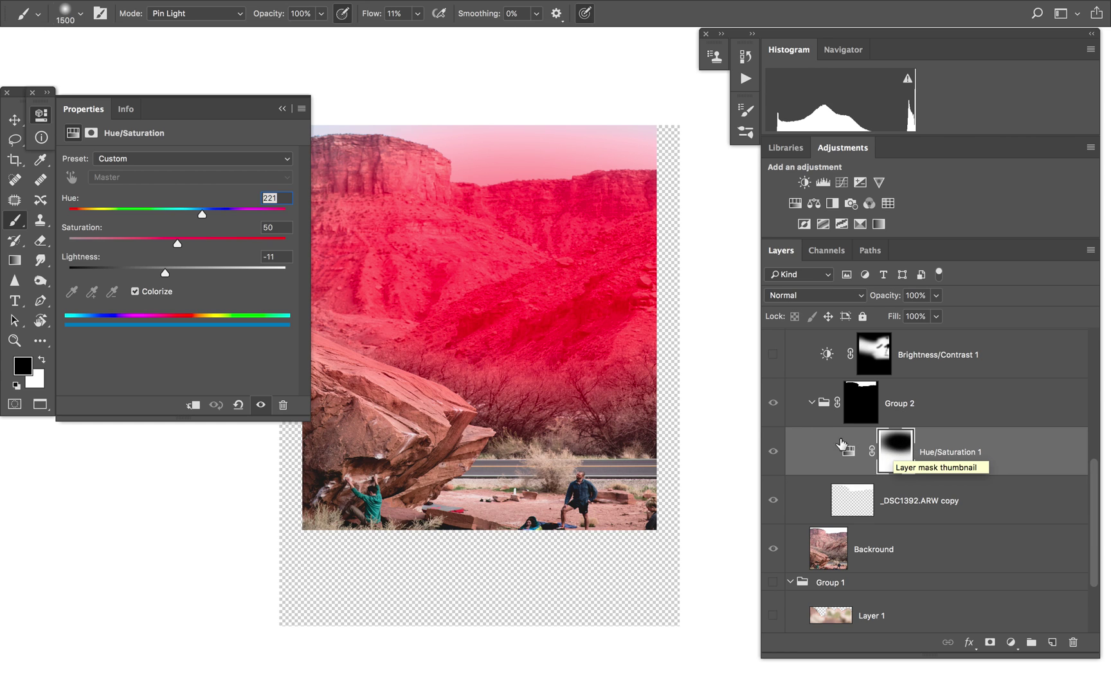
scroll(522, 294, left, 2)
scroll(521, 295, up, 1)
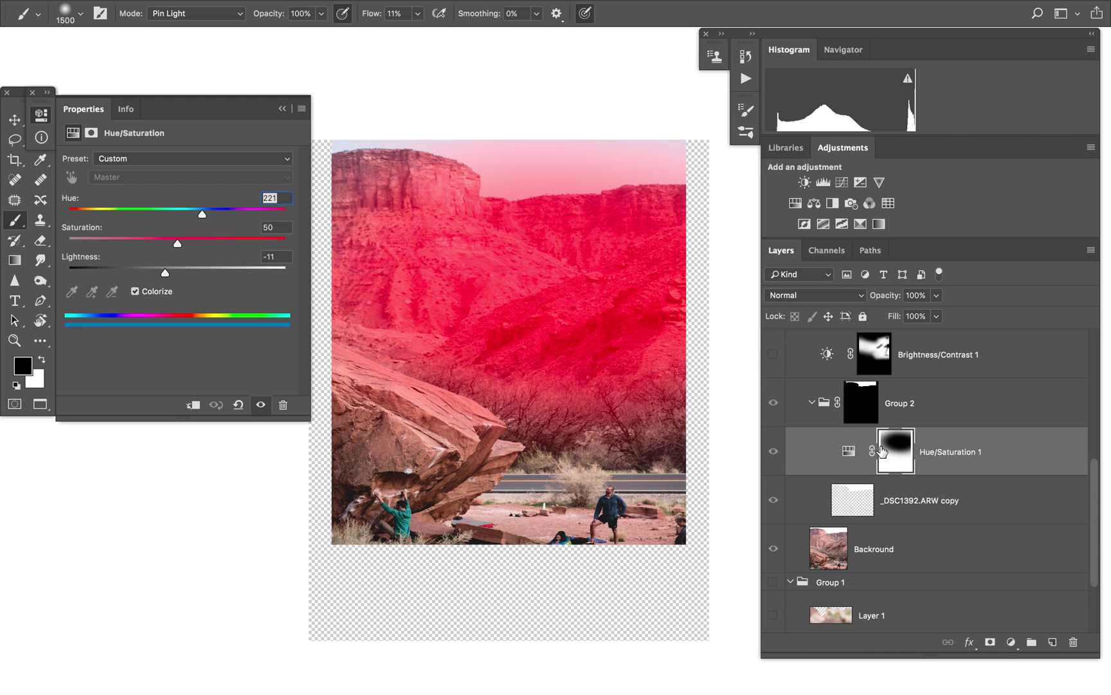
key(x)
key(backslash)
Toggle the Brightness/Contrast 1 adjustment on and off to compare its effect on the canyon backdrop
scroll(849, 427, up, 5)
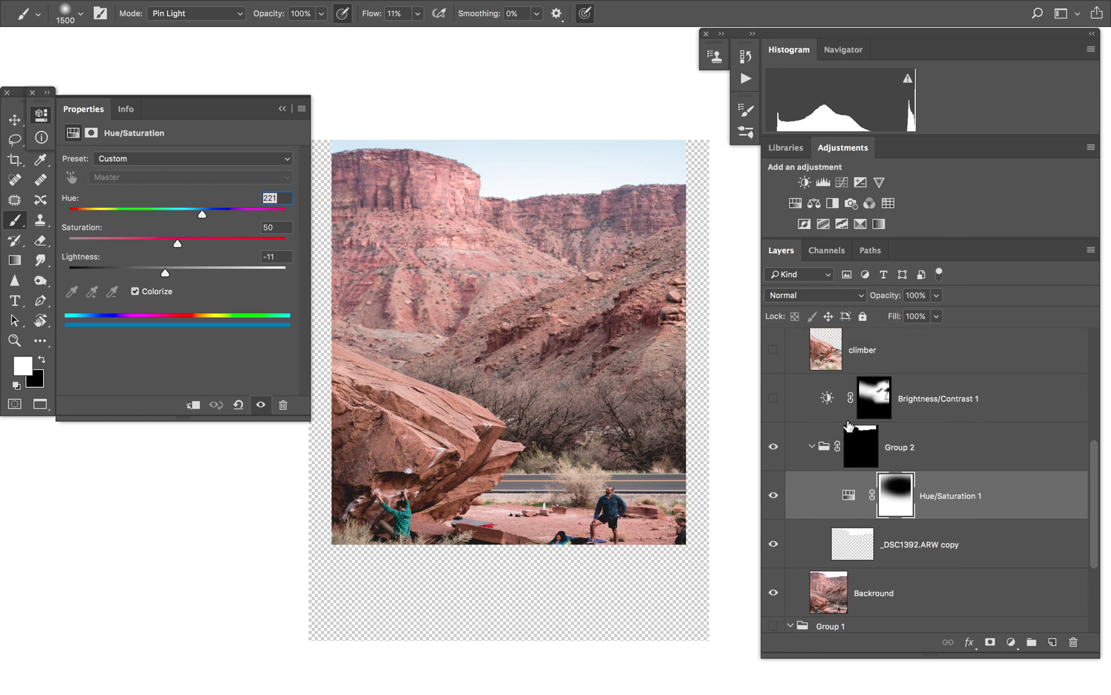
click(772, 495)
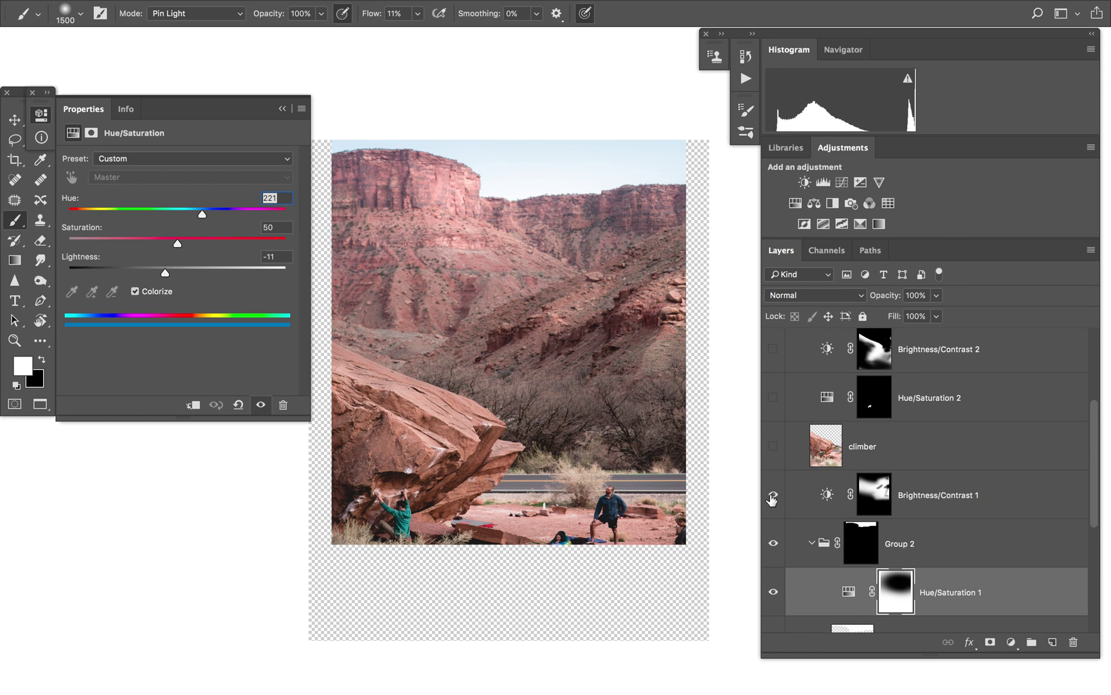
click(773, 496)
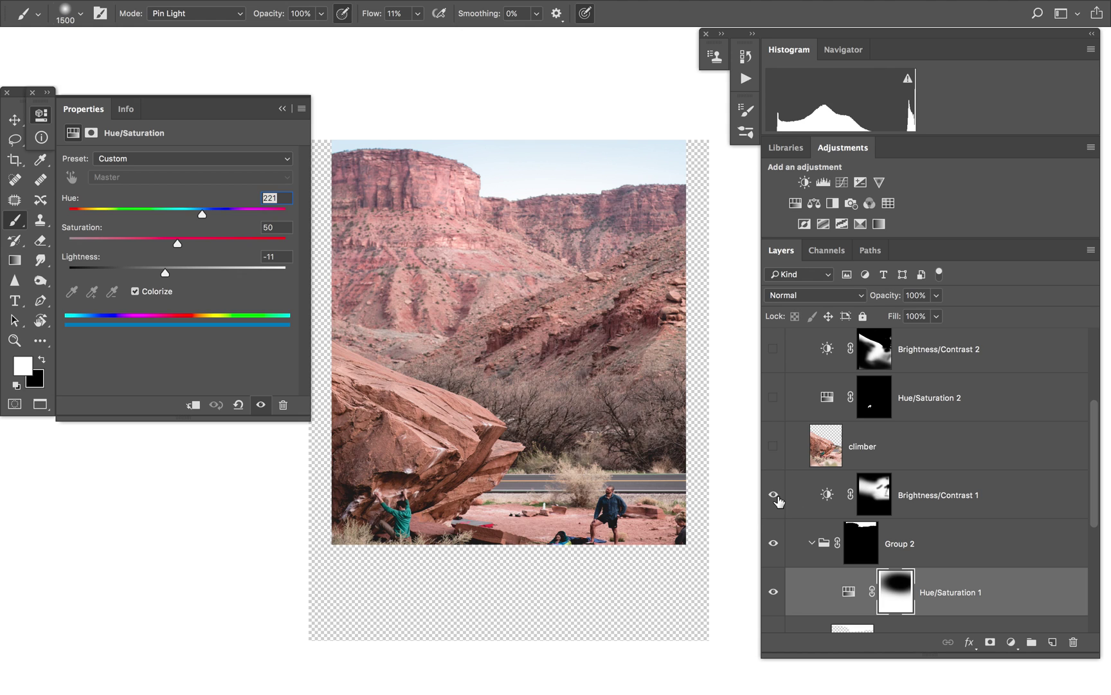
click(774, 496)
click(774, 495)
click(775, 496)
Select and show the climber layer, comparing the image with and without it, and show Brightness/Contrast 1
click(828, 452)
click(775, 448)
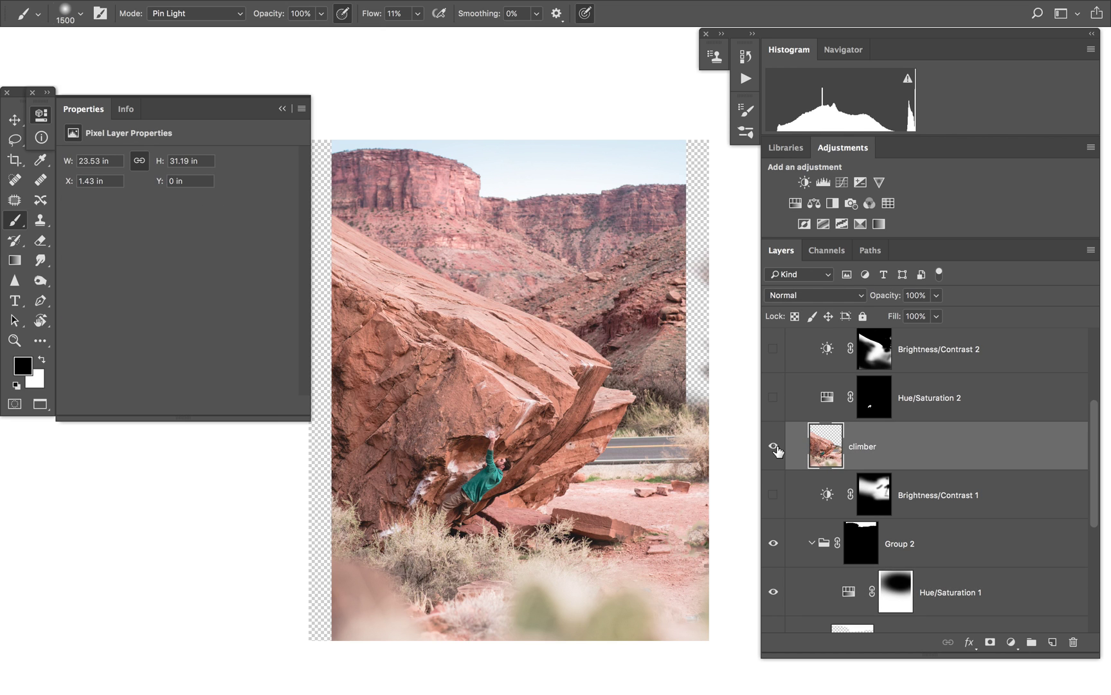
click(775, 448)
click(775, 448)
click(775, 447)
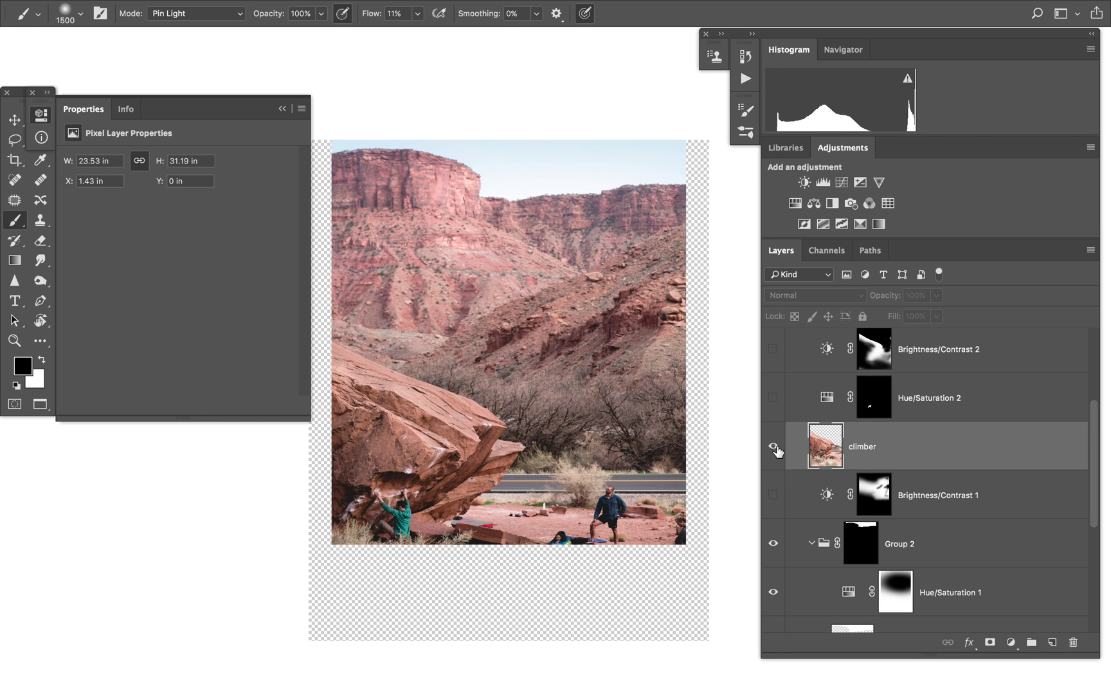
click(774, 447)
click(773, 497)
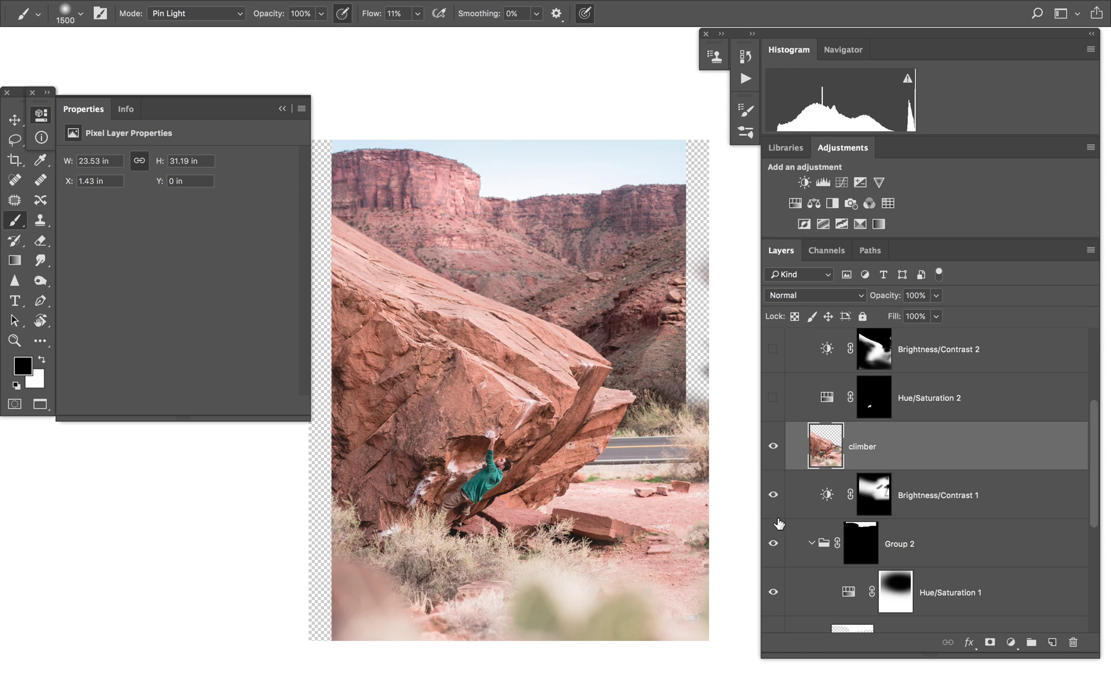
Toggle the Backround layer off and on to examine the climber layer's cutout edges against the backdrop
scroll(775, 531, down, 5)
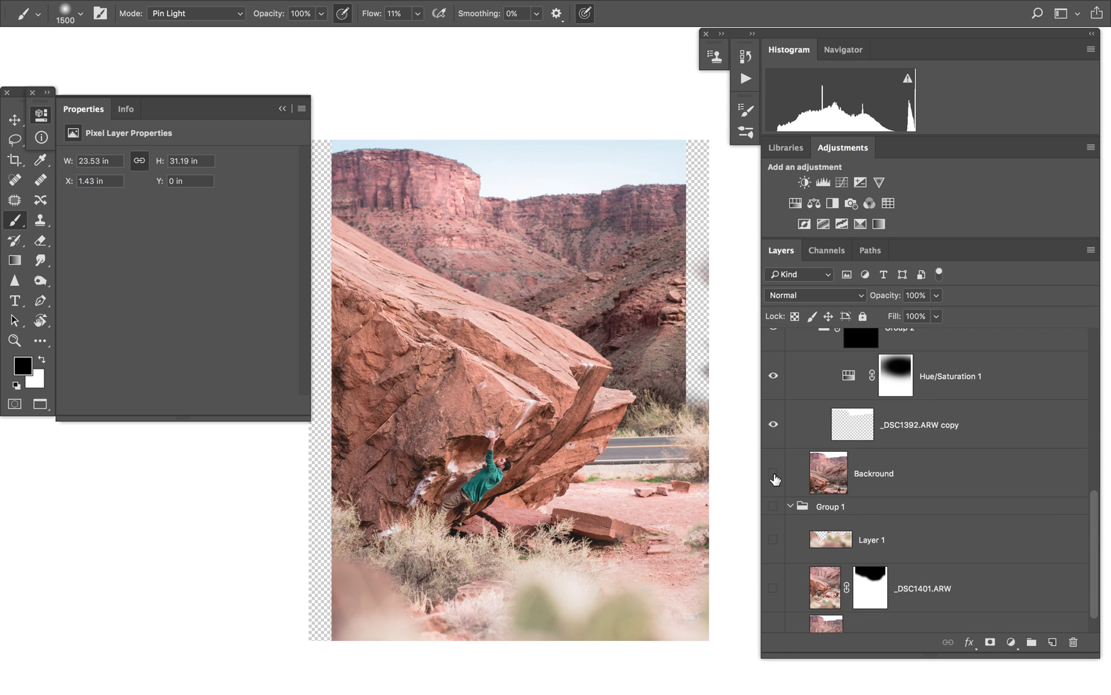
click(774, 474)
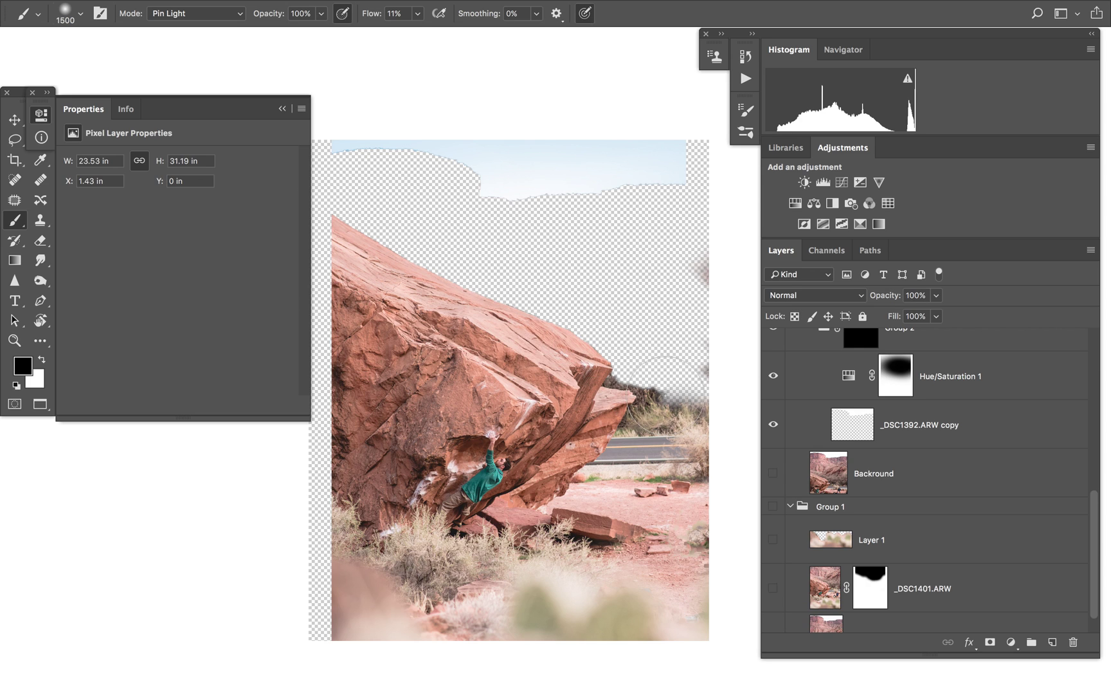
click(774, 473)
scroll(775, 475, up, 2)
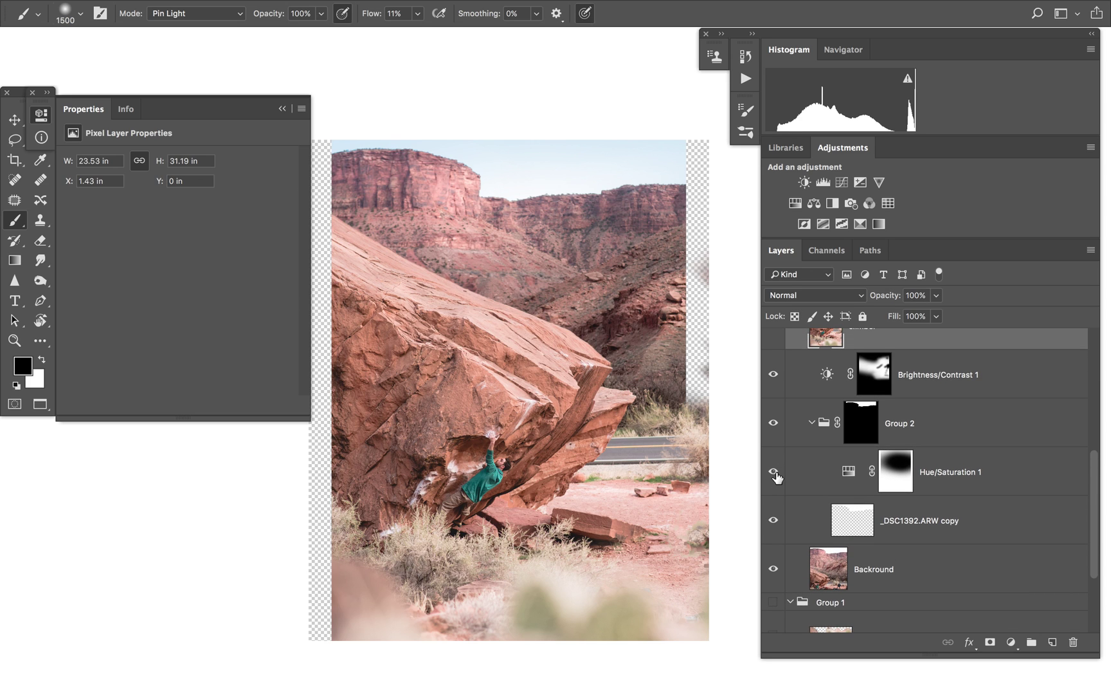
scroll(776, 476, up, 1)
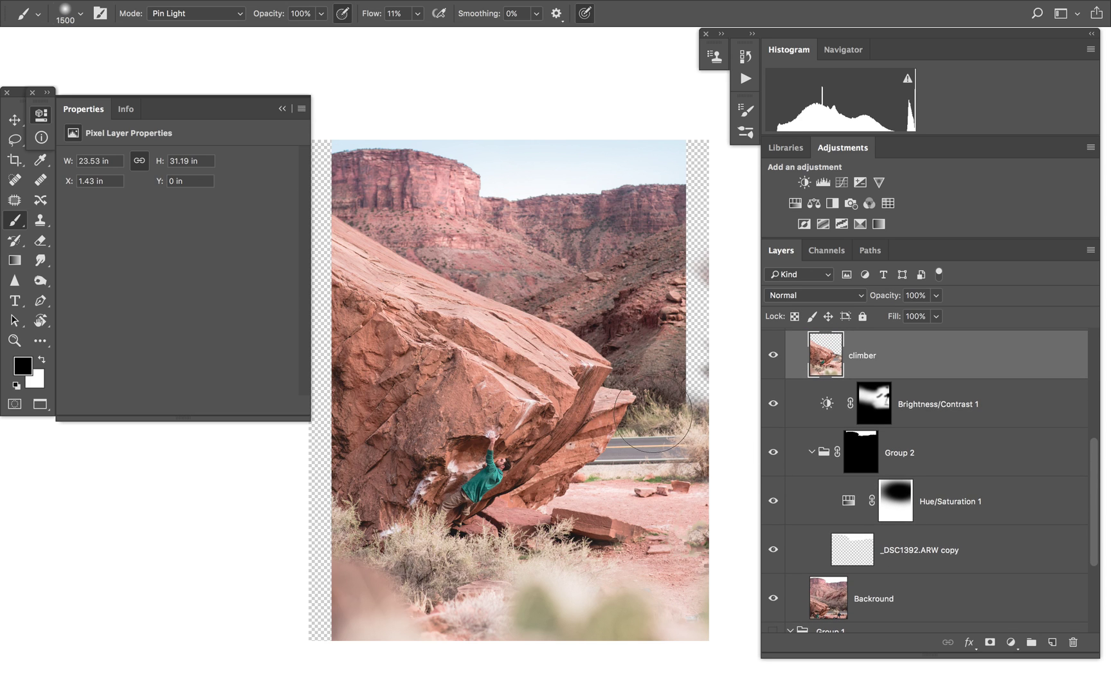
click(781, 602)
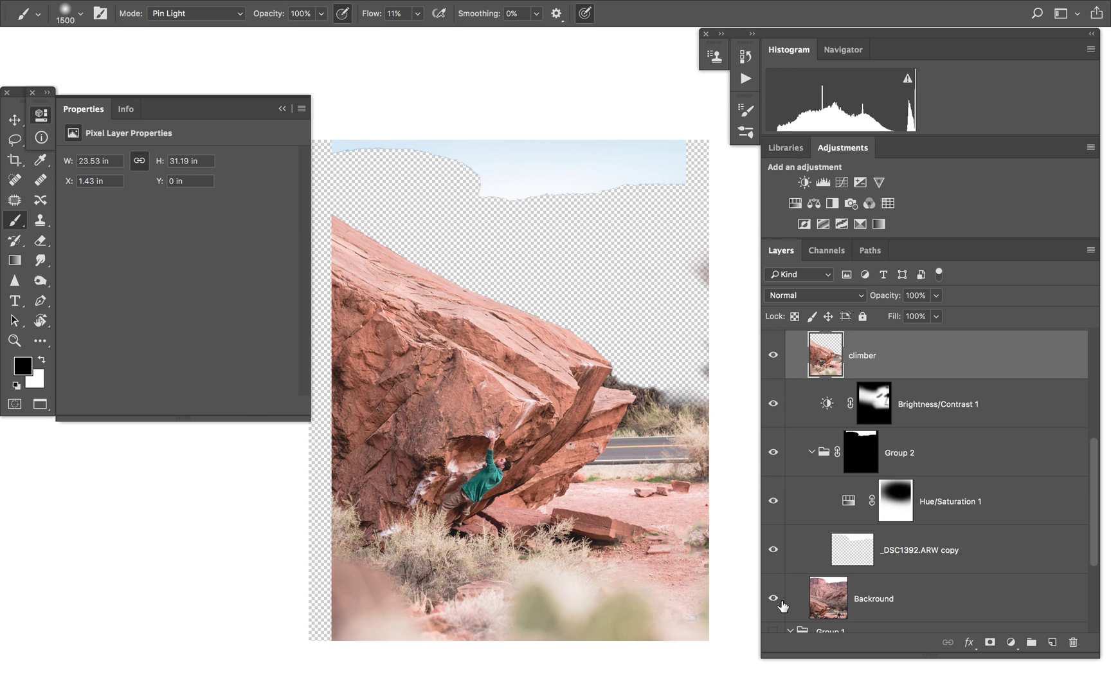
click(773, 404)
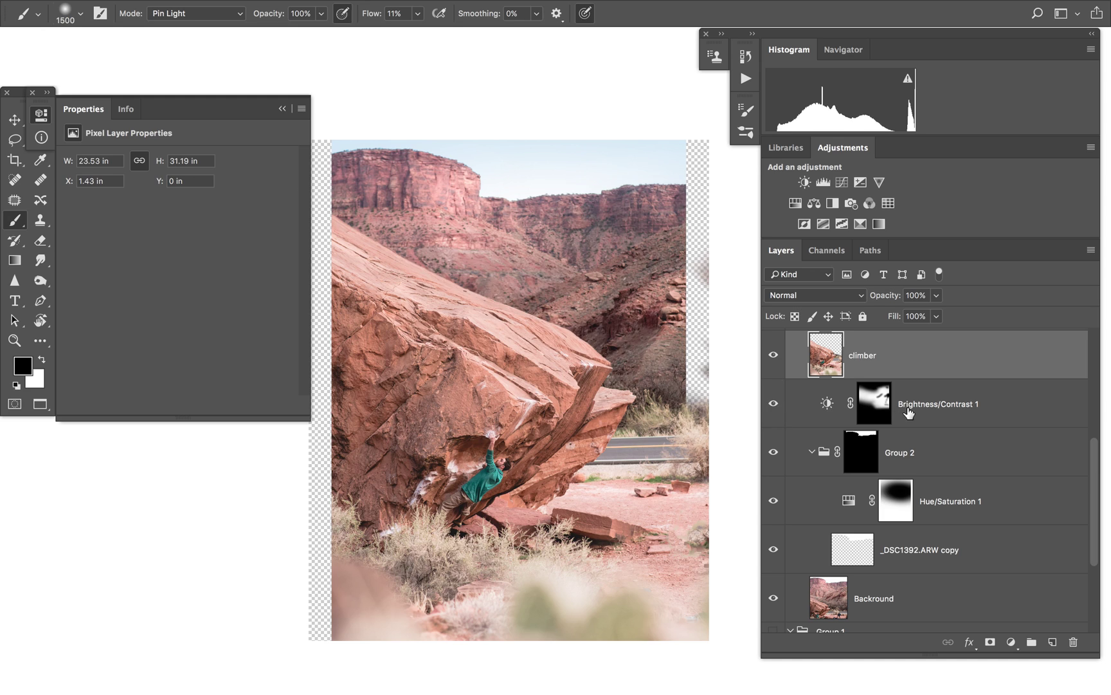
Show the Hue/Saturation 2, Brightness/Contrast 2 and Brightness/Contrast 2 copy adjustments, toggling Hue/Saturation 2 to compare its effect on the climber's pants
scroll(909, 411, up, 5)
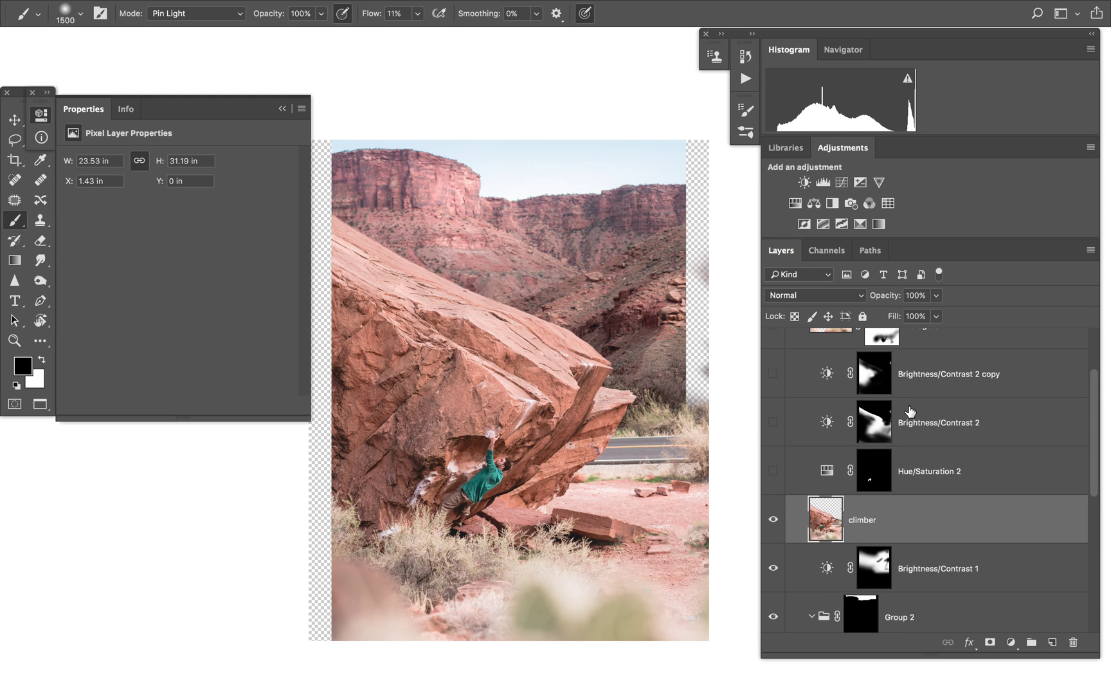
click(774, 501)
click(775, 502)
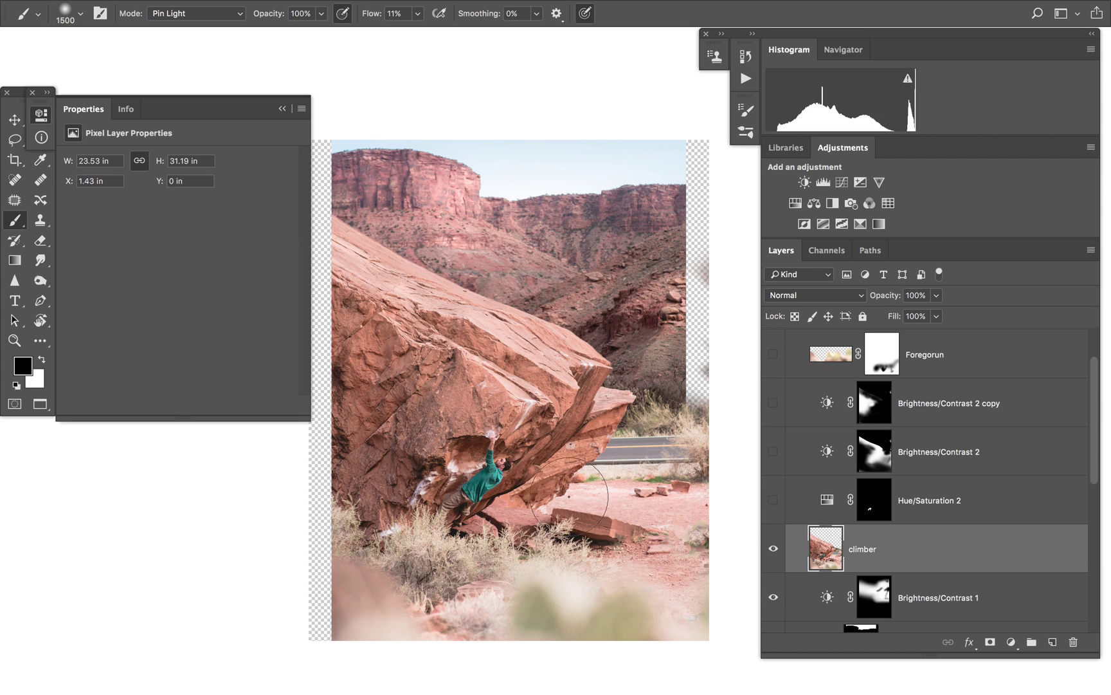
click(775, 501)
click(772, 403)
scroll(772, 403, up, 3)
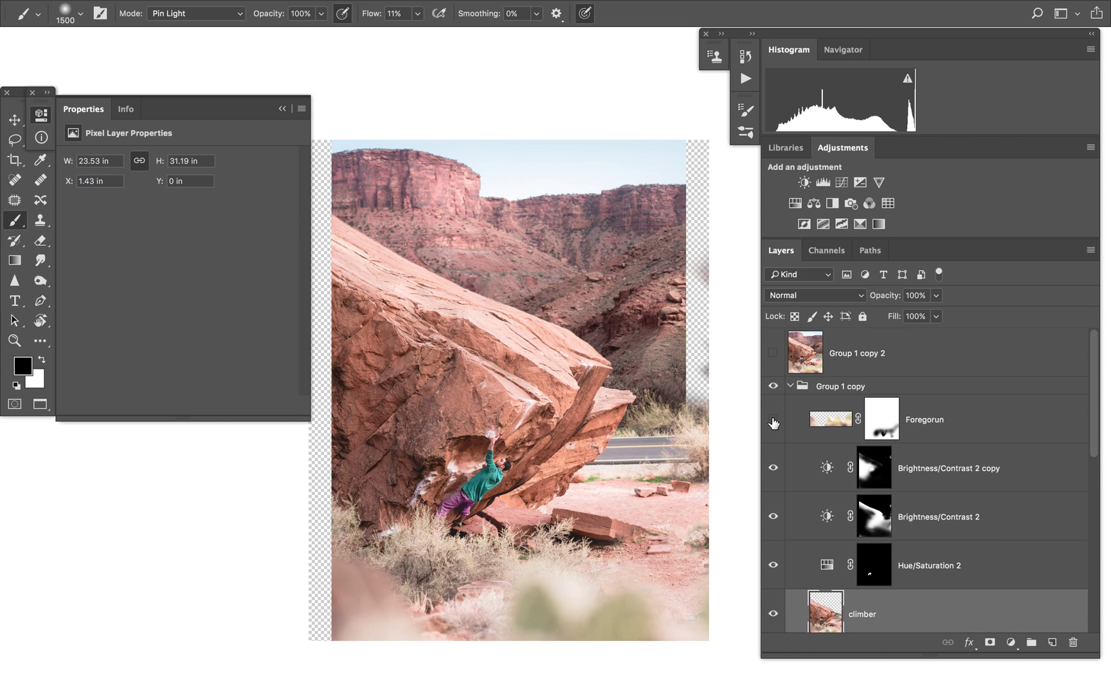
Toggle the Foregorun layer to compare the blurred foreground, leave it shown, and show the Group 1 copy 2 layer
click(773, 421)
click(773, 421)
click(774, 421)
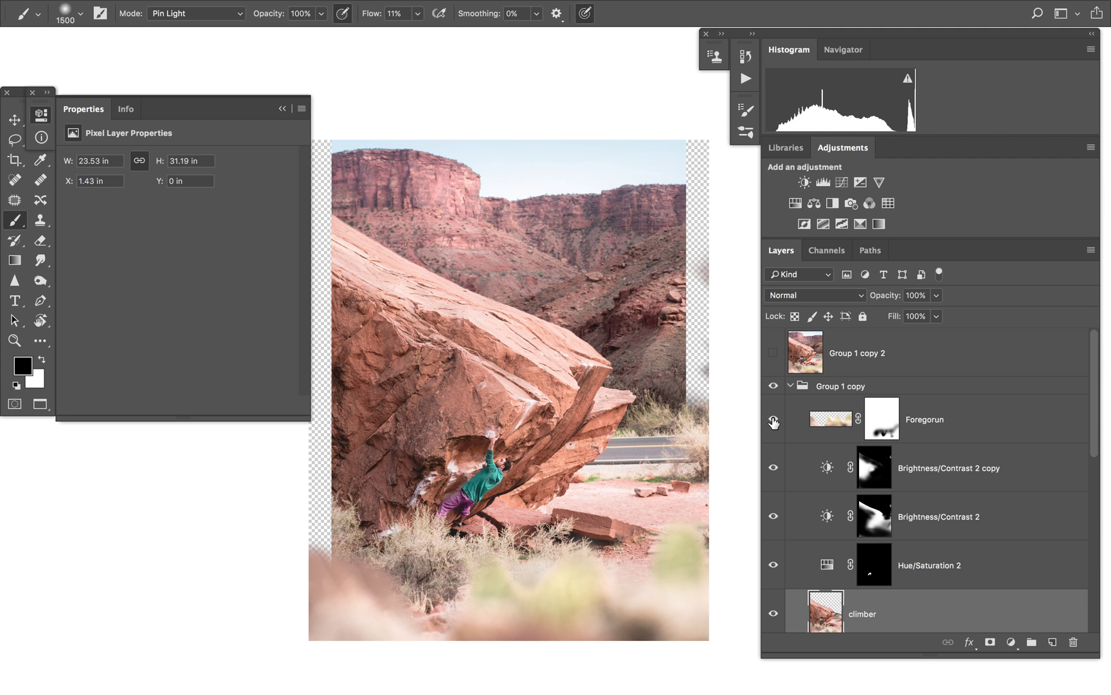
click(774, 354)
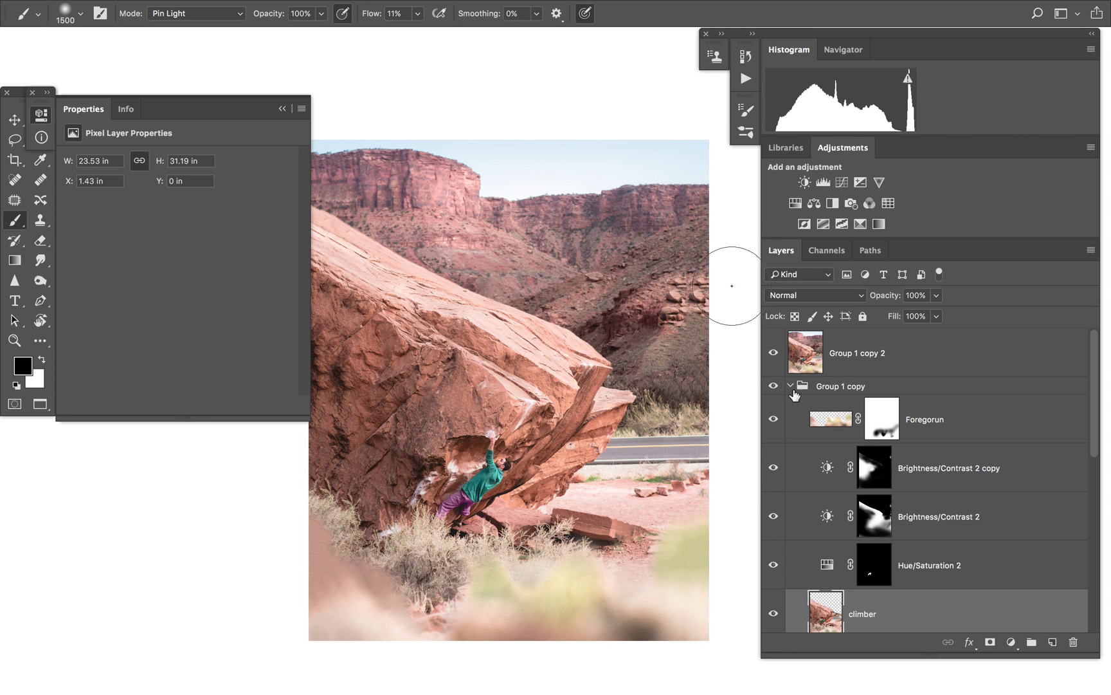
Add a Brightness/Contrast adjustment above Group 1 copy 2 with its mask inverted to black, and set its brightness to -48
scroll(733, 520, left, 3)
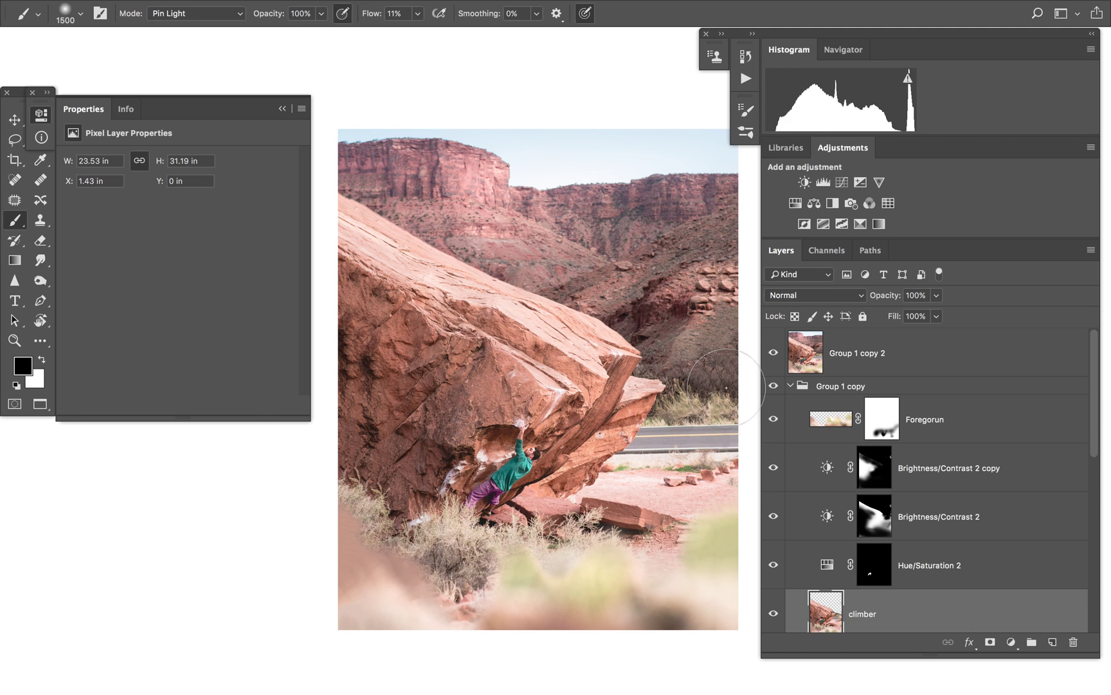
click(808, 359)
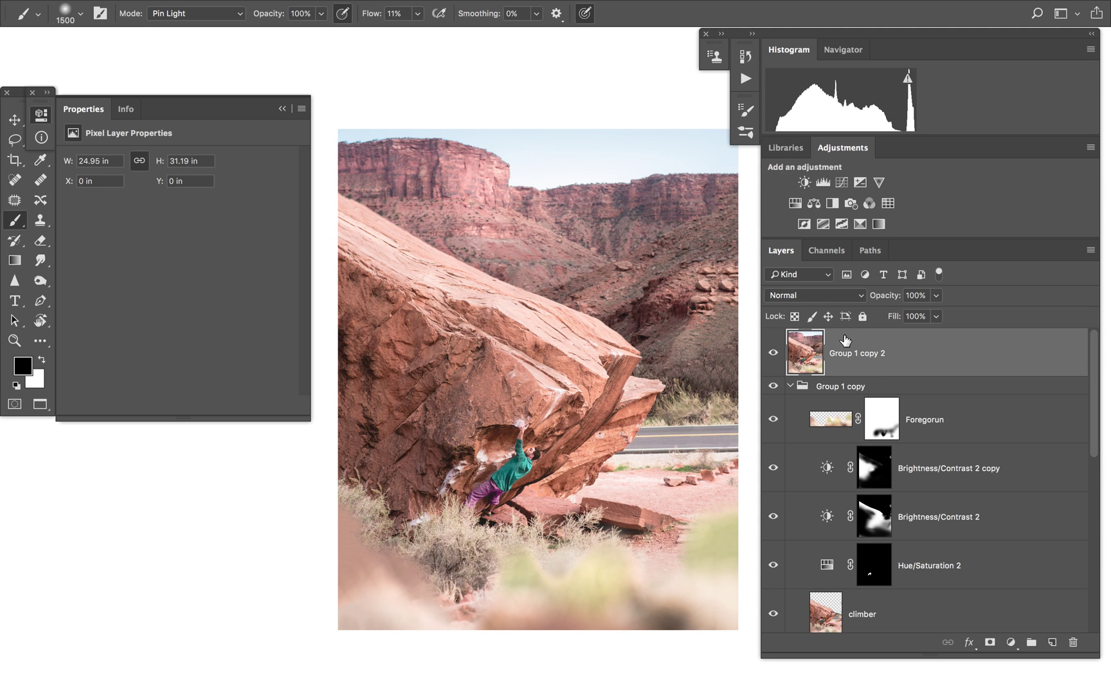
click(806, 182)
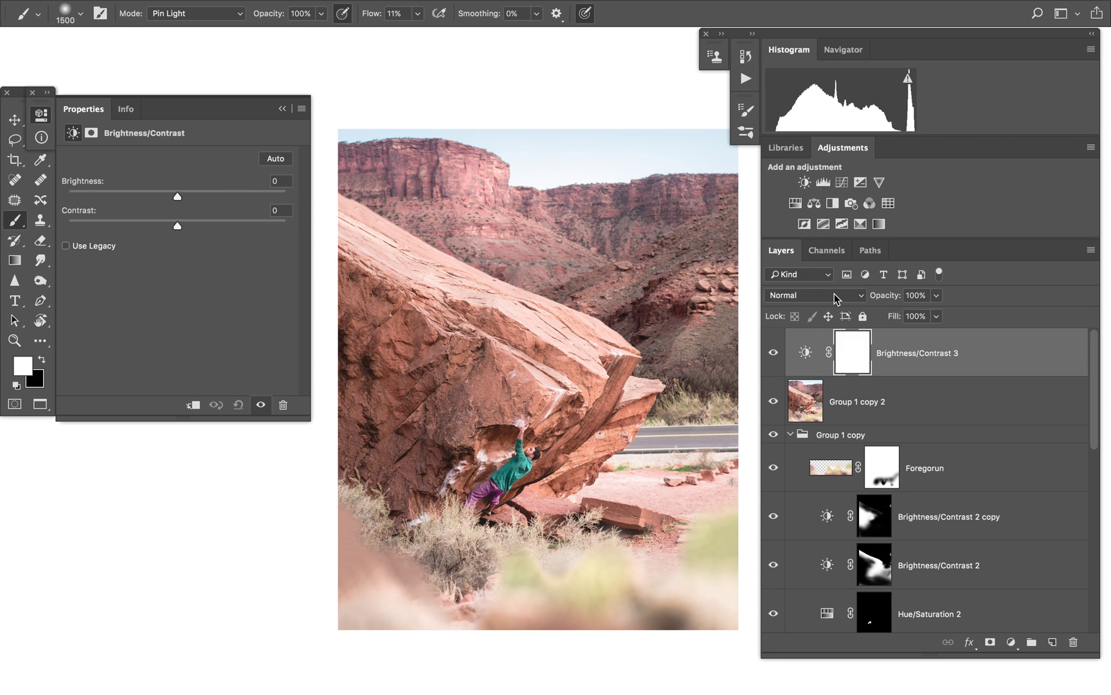
key(super+i)
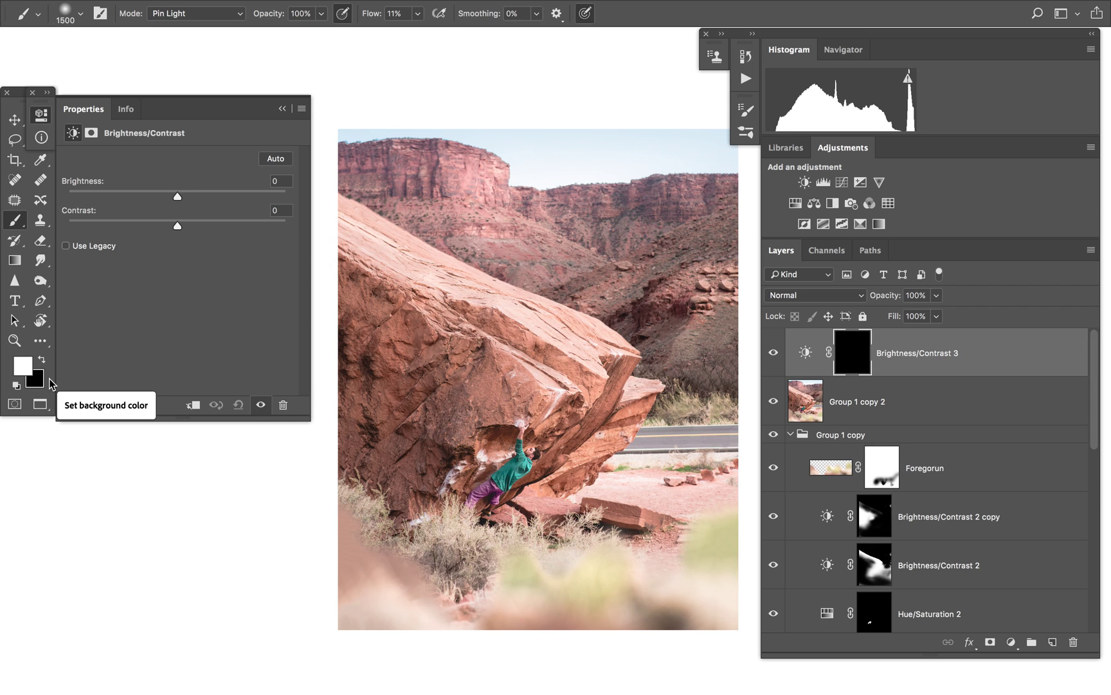
drag(177, 197, 131, 201)
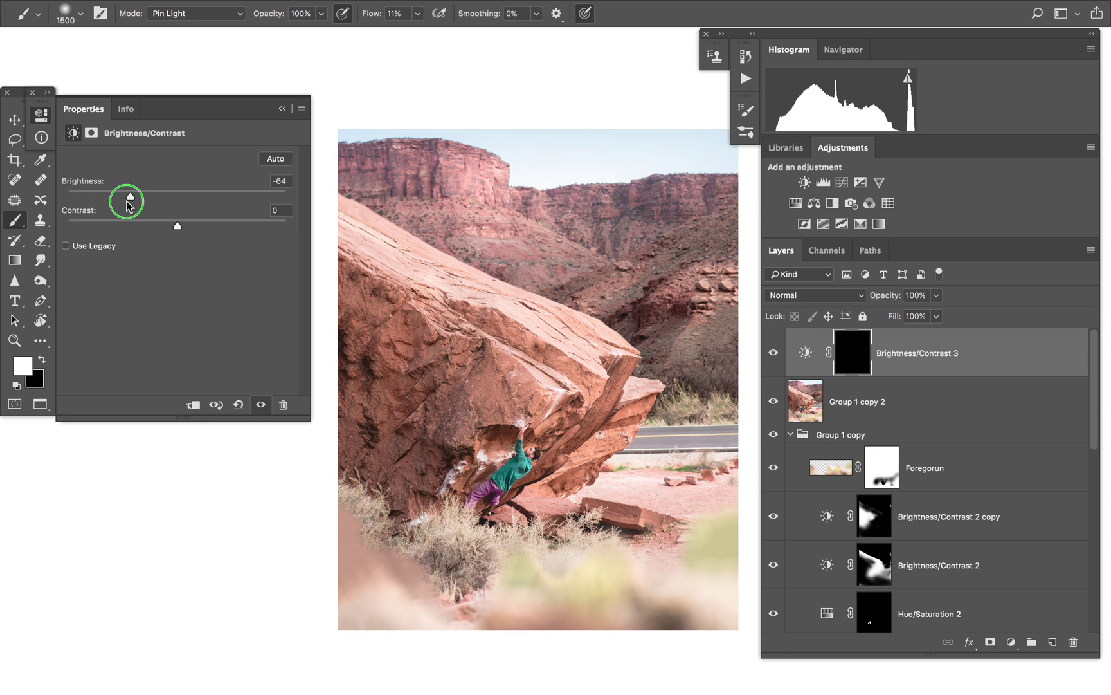
mouse_move(133, 197)
mouse_down()
mouse_move(269, 200)
mouse_move(78, 202)
mouse_move(142, 202)
mouse_up()
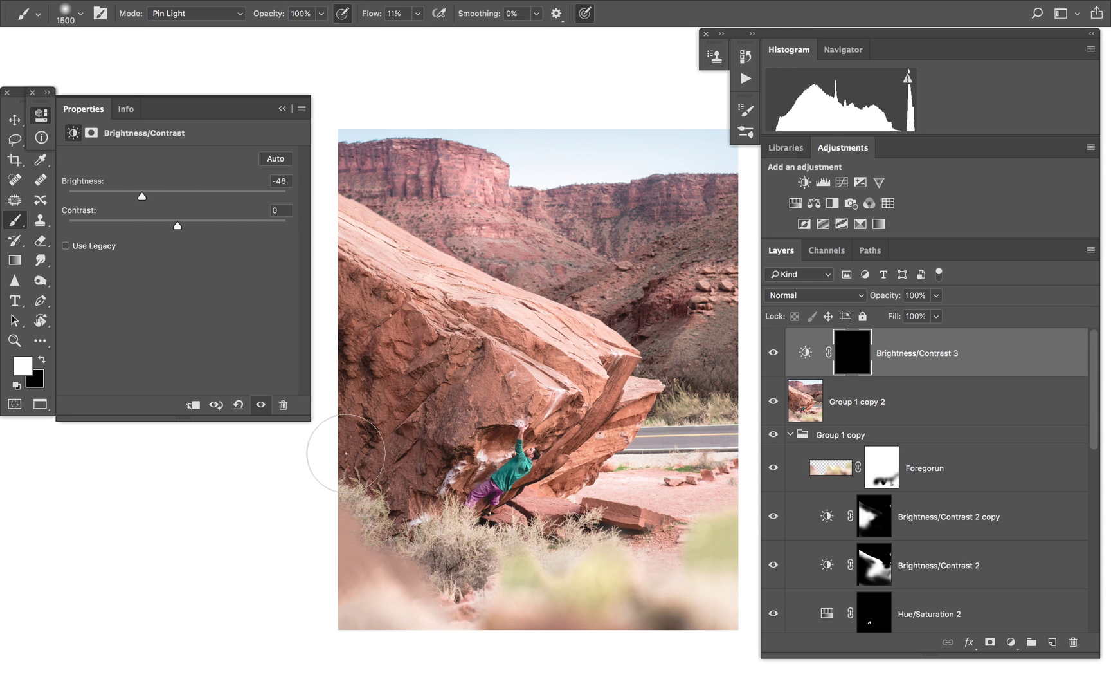
Paint white on the Brightness/Contrast 3 mask along the boulder's lower-left side, and enlarge the brush to 3100
drag(430, 622, 360, 450)
key(bracketright)
key(bracketright)
key(bracketright)
key(bracketright)
key(bracketright)
key(bracketright)
key(bracketright)
key(bracketright)
key(bracketright)
key(bracketright)
key(bracketright)
key(bracketright)
key(bracketright)
key(bracketright)
key(bracketright)
key(bracketright)
key(bracketright)
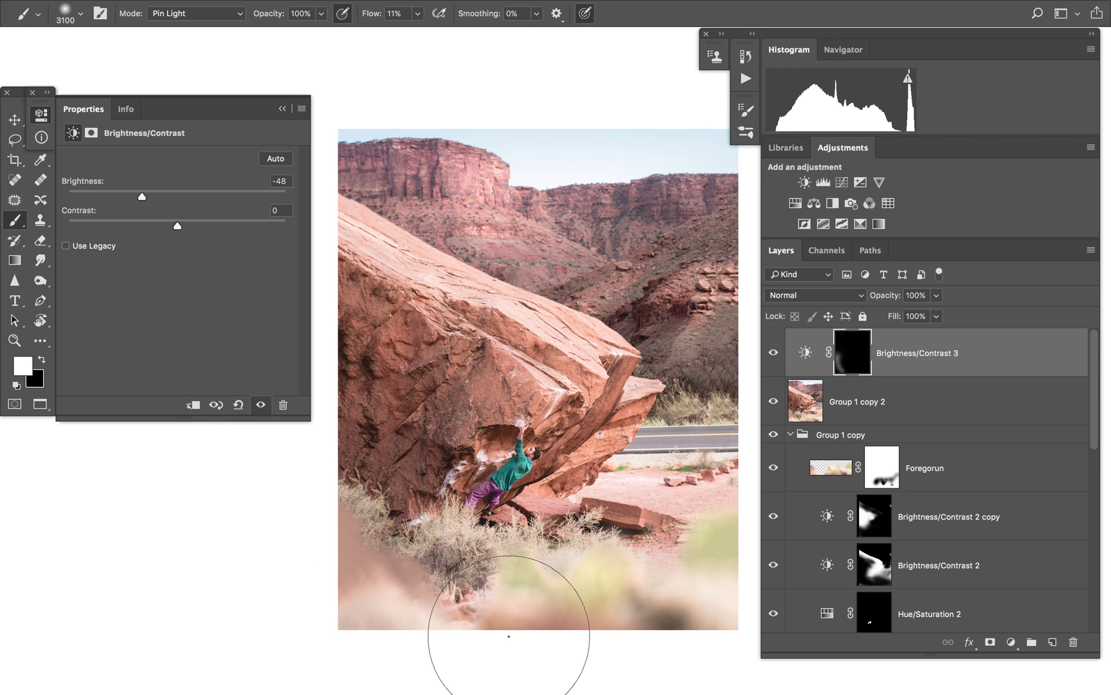
right_click(509, 636)
click(422, 613)
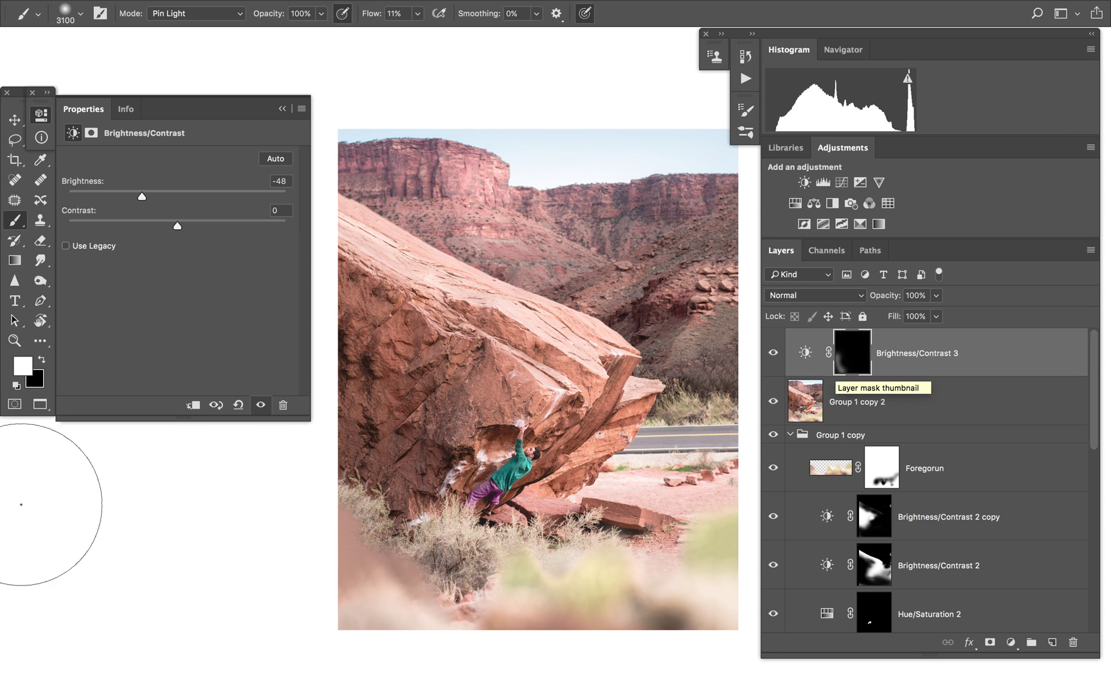
Set the brush flow to 50%, switch the painting color to black, and display the Brightness/Contrast 3 mask as a red overlay
click(418, 13)
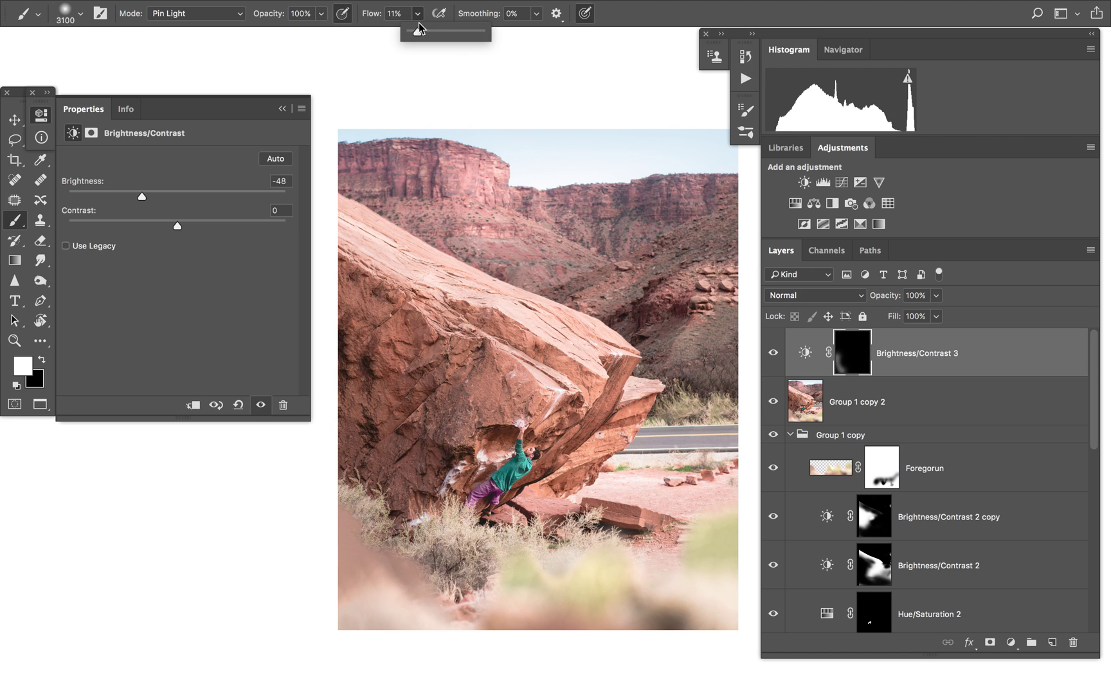
drag(418, 35, 445, 34)
click(342, 51)
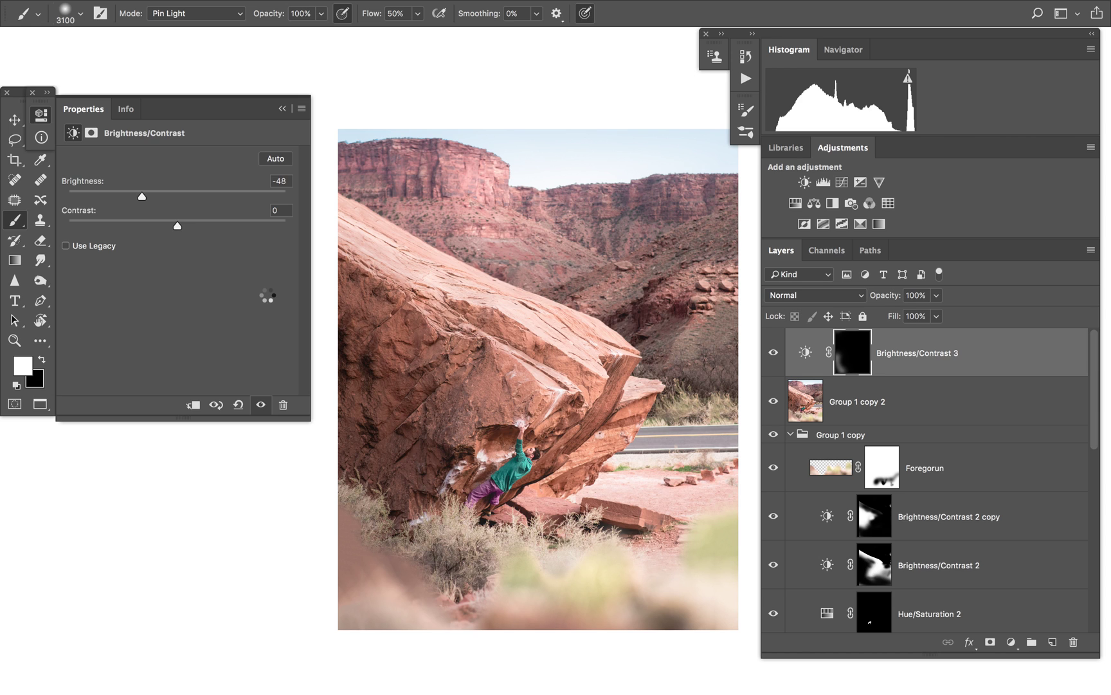
key(x)
key(backslash)
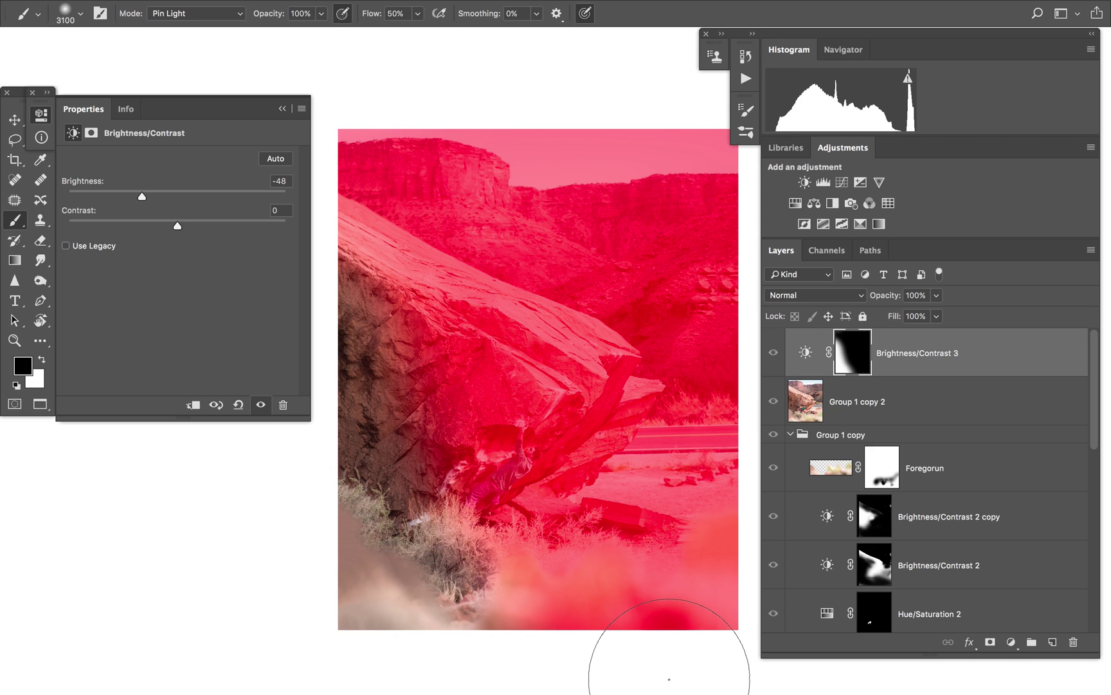
Mask out the lower-left foreground with black strokes, and paint it back into the mask with white along the lower edge
mouse_move(665, 669)
mouse_down()
mouse_move(533, 668)
mouse_move(424, 612)
mouse_move(386, 580)
mouse_move(386, 553)
mouse_up()
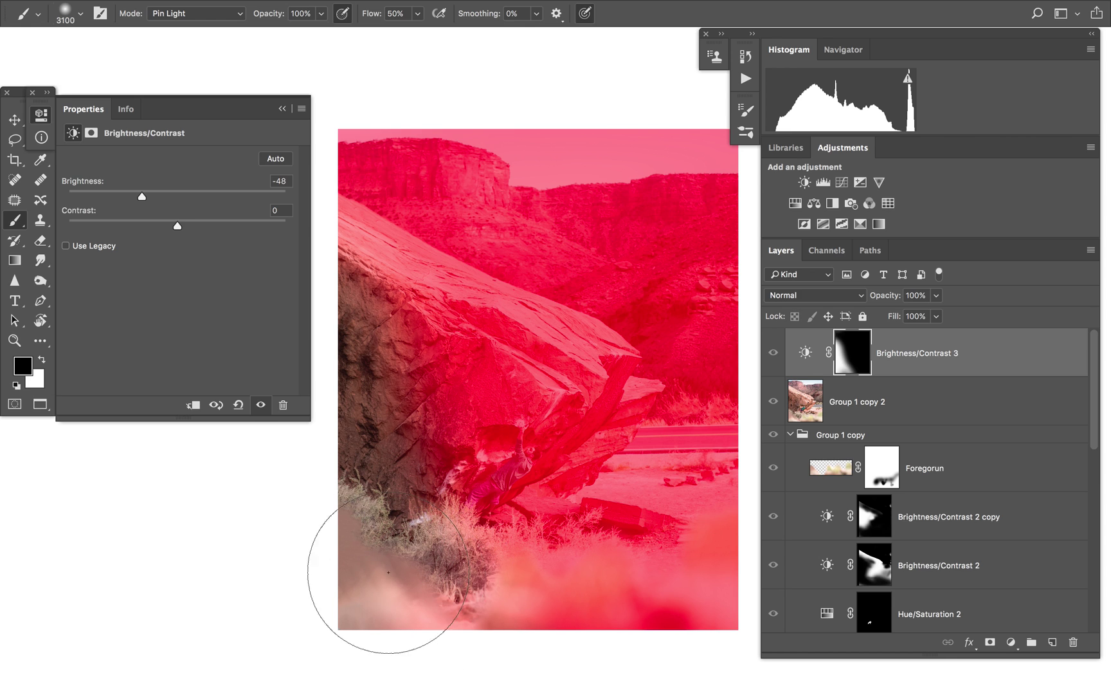
drag(408, 641, 409, 616)
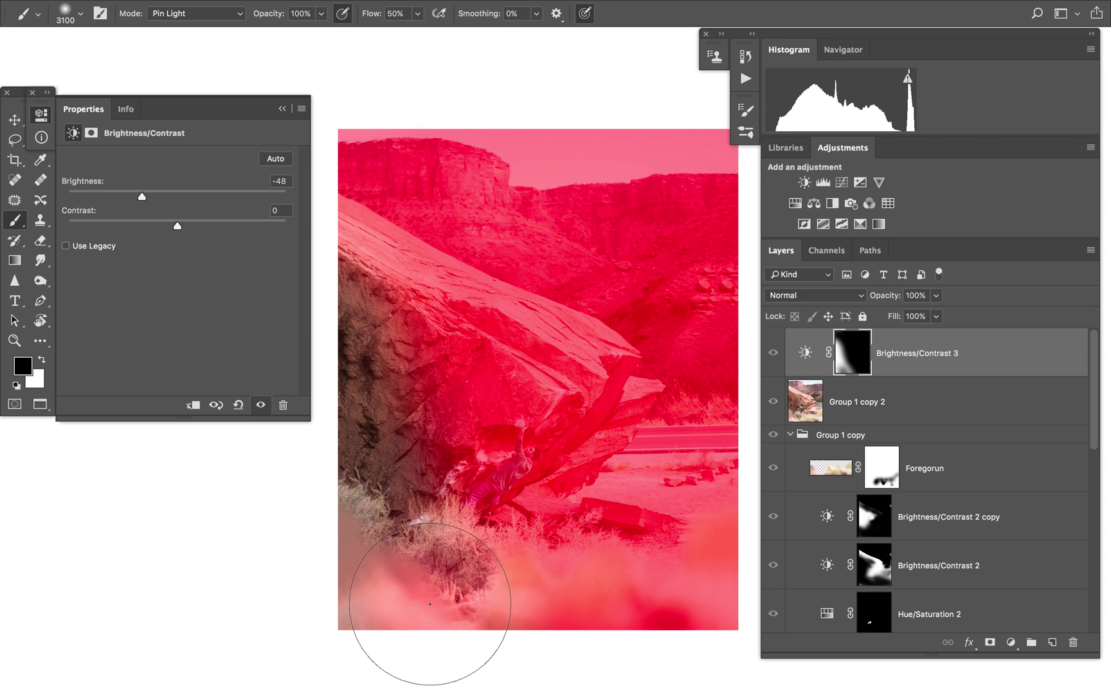
key(x)
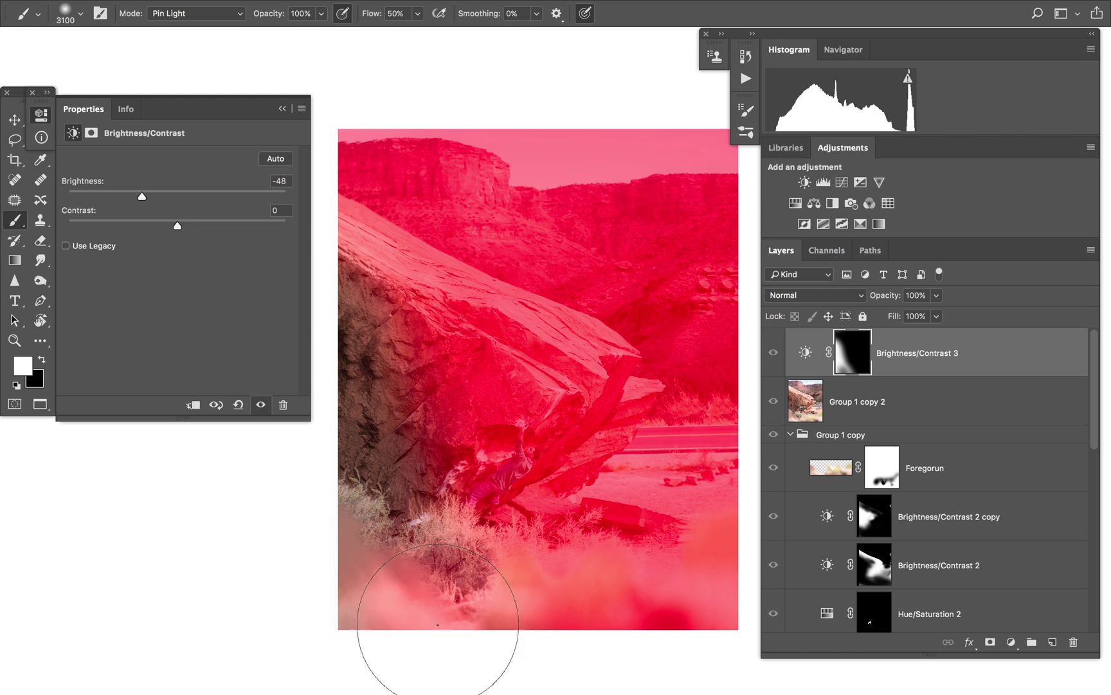
click(405, 632)
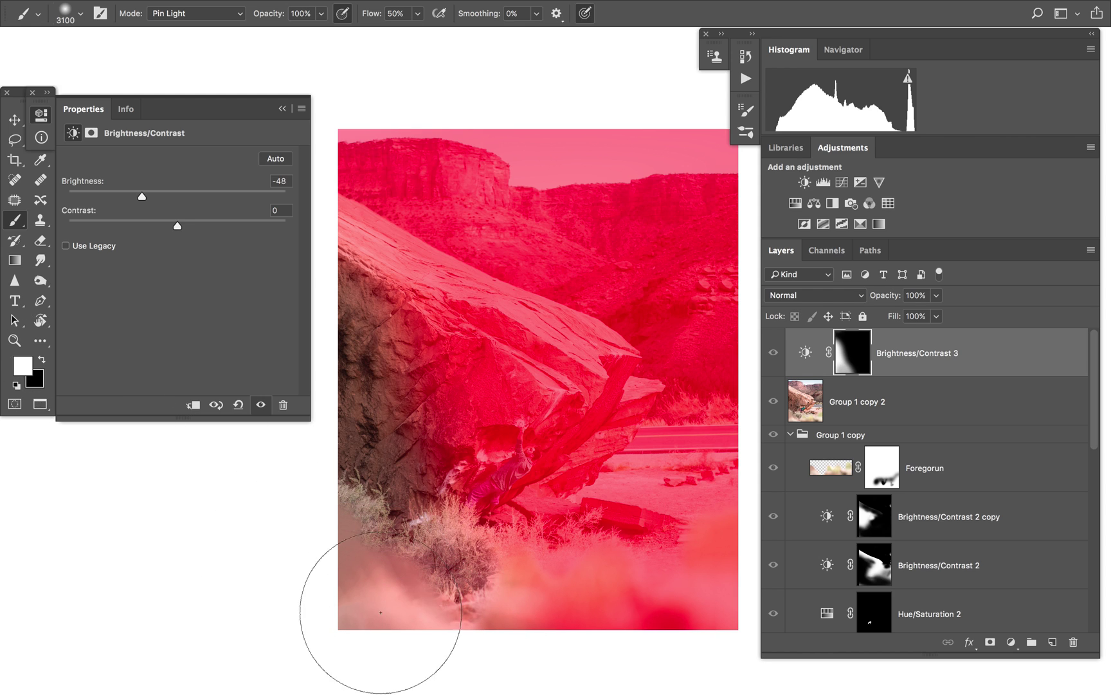
click(448, 639)
mouse_move(448, 639)
mouse_down()
mouse_move(389, 598)
mouse_move(326, 578)
mouse_move(381, 600)
mouse_move(340, 588)
mouse_up()
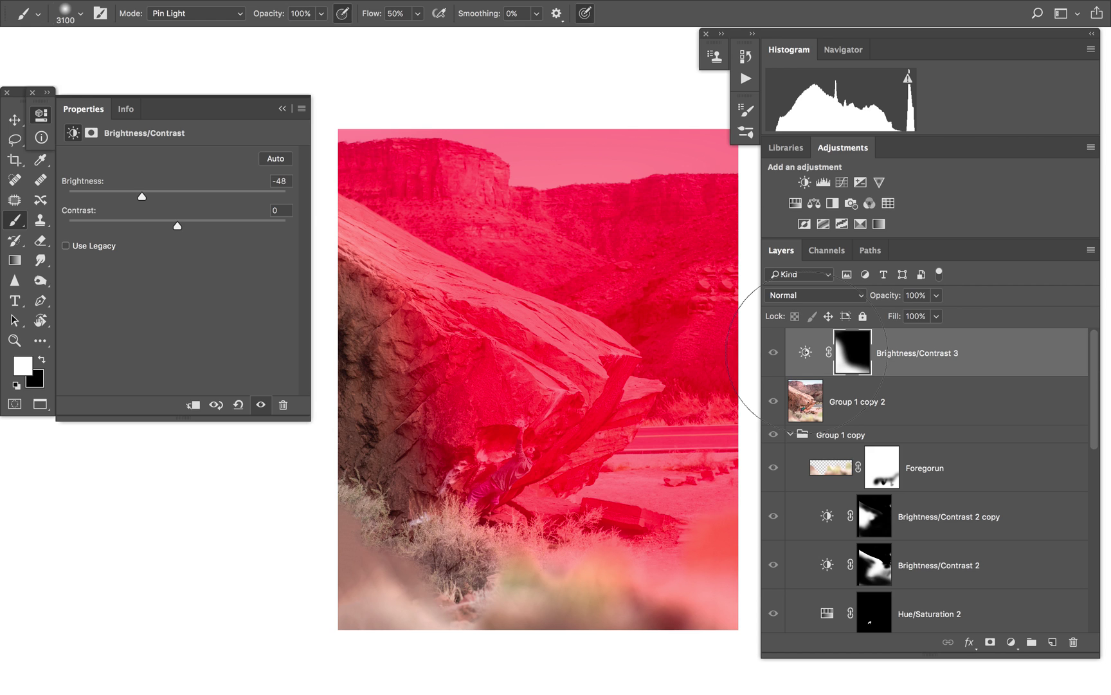
Undo the last mask change on Brightness/Contrast 3 and set the adjustment's brightness to -47
click(807, 354)
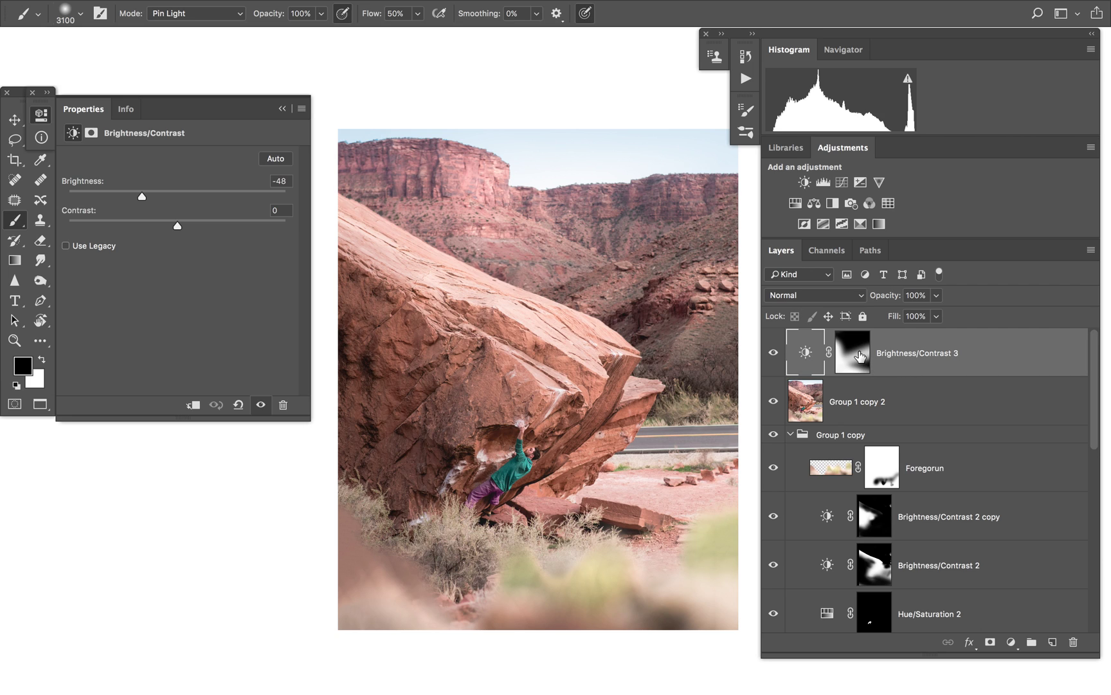
key(super+z)
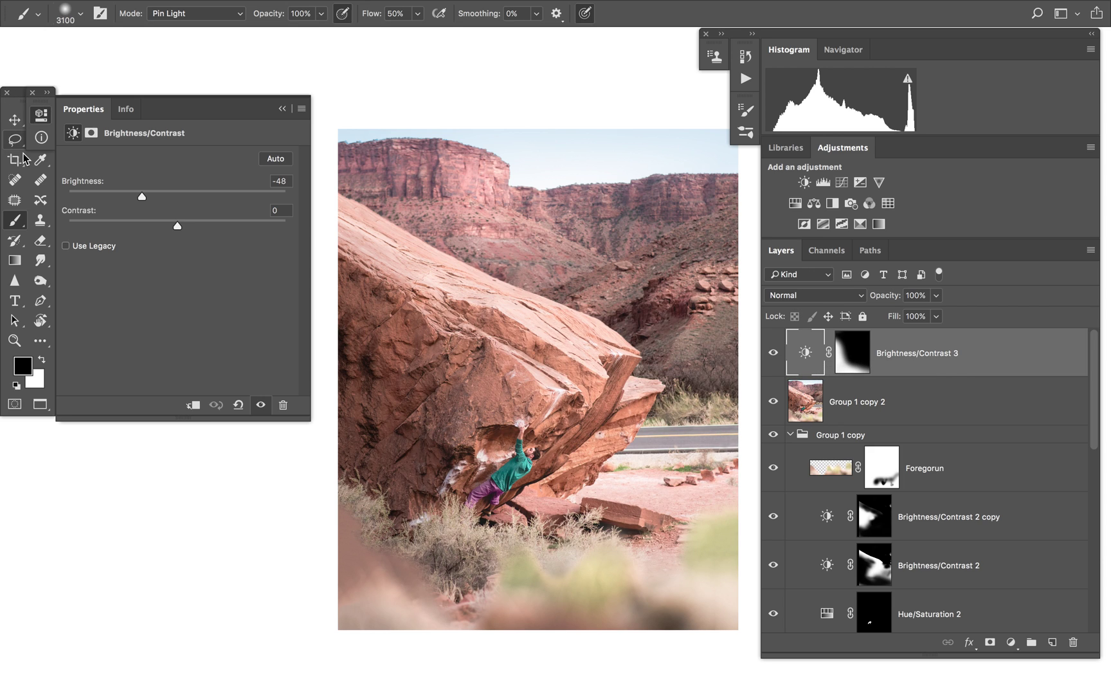
mouse_move(143, 201)
mouse_down()
mouse_move(261, 203)
mouse_move(112, 230)
mouse_move(176, 231)
mouse_move(172, 199)
mouse_move(143, 207)
mouse_up()
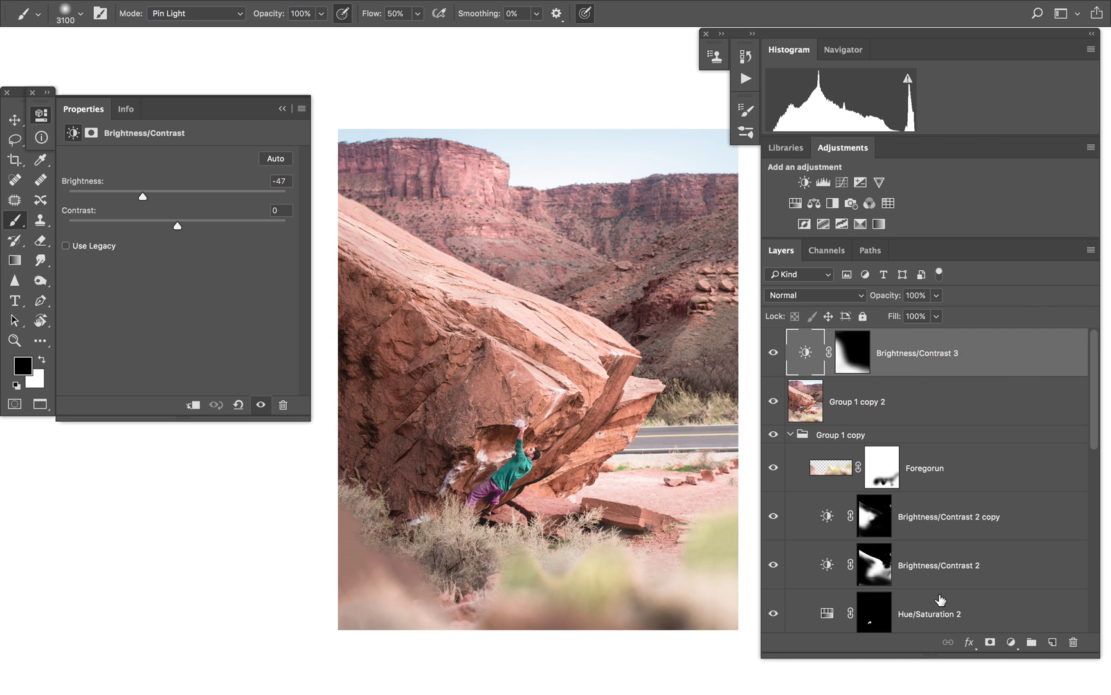
Create a new layer above Brightness/Contrast 3 and paint soft black over the canyon slope behind the boulder
click(1053, 642)
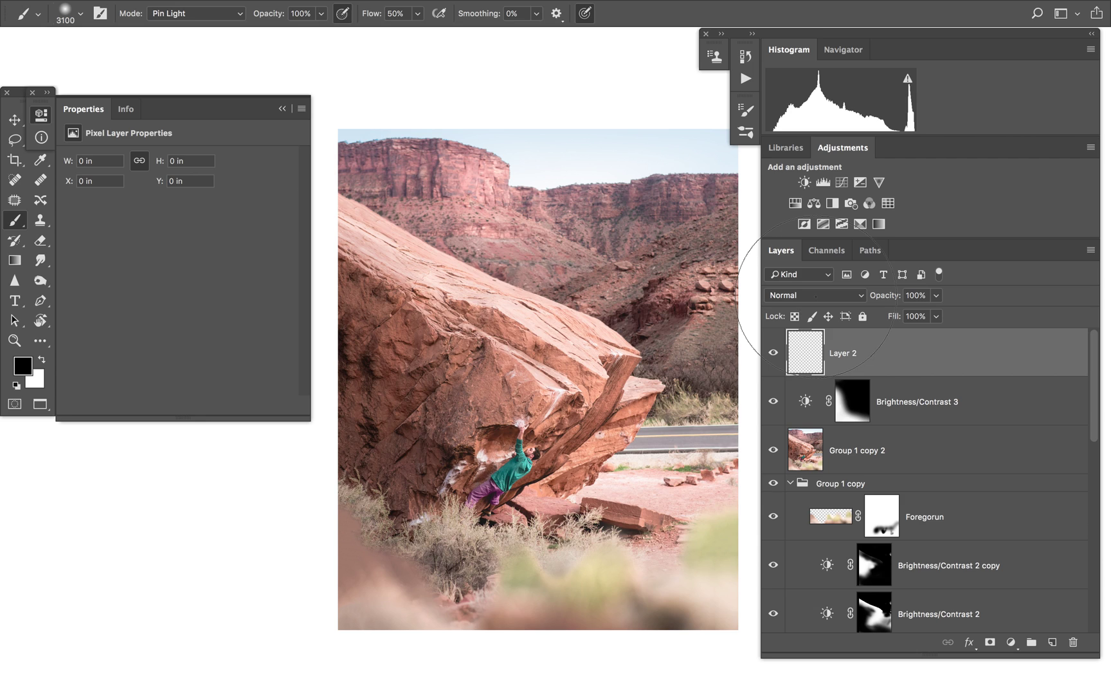
click(810, 295)
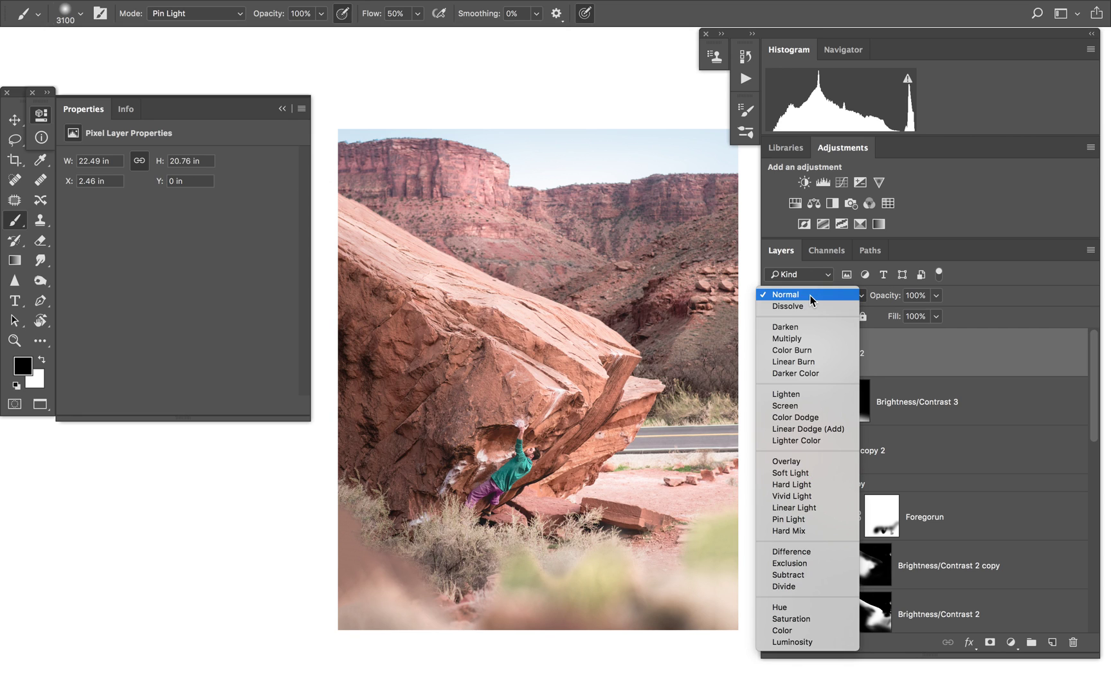
click(994, 301)
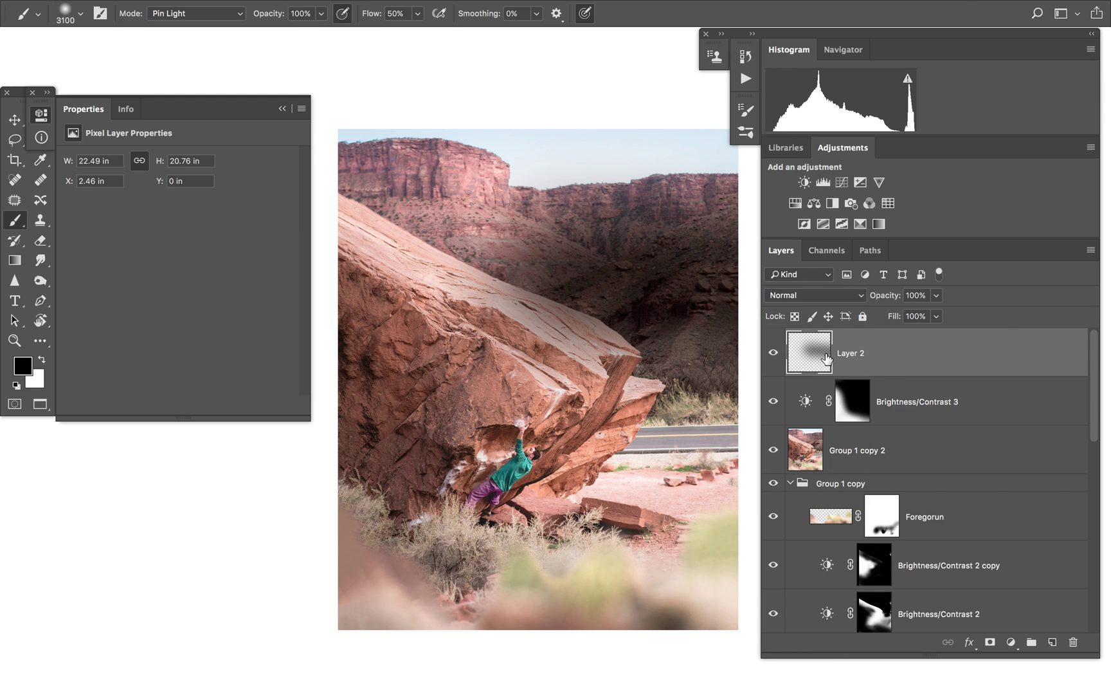
Try the Overlay and Soft Light blend modes on the black-painted layer, and delete that layer
click(822, 296)
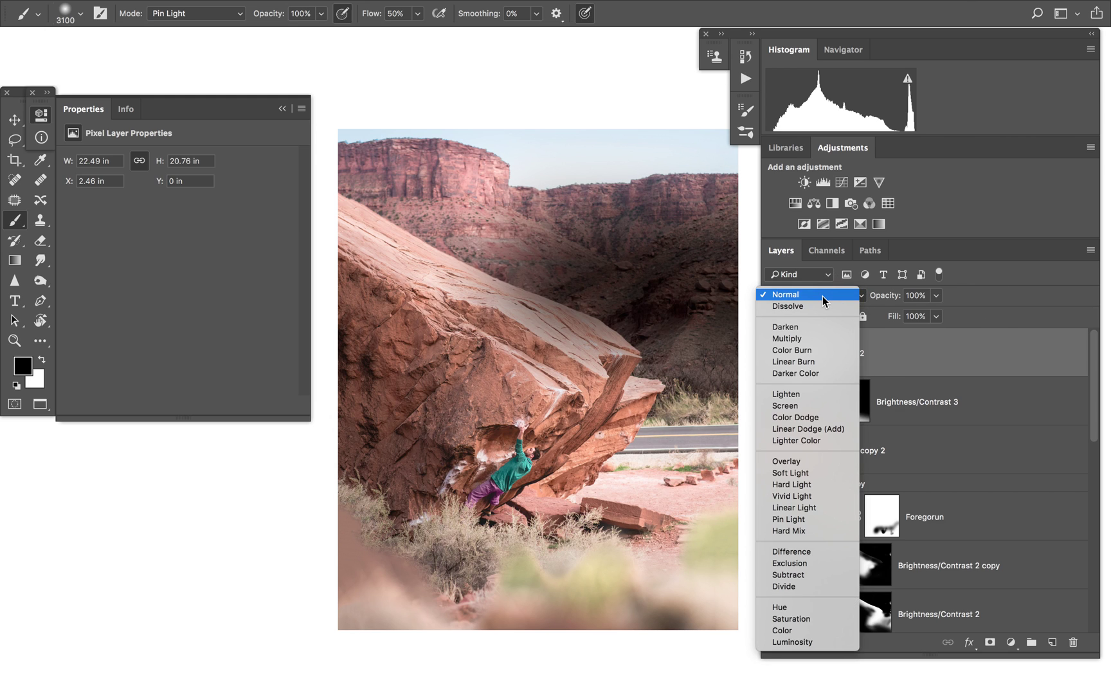
click(815, 460)
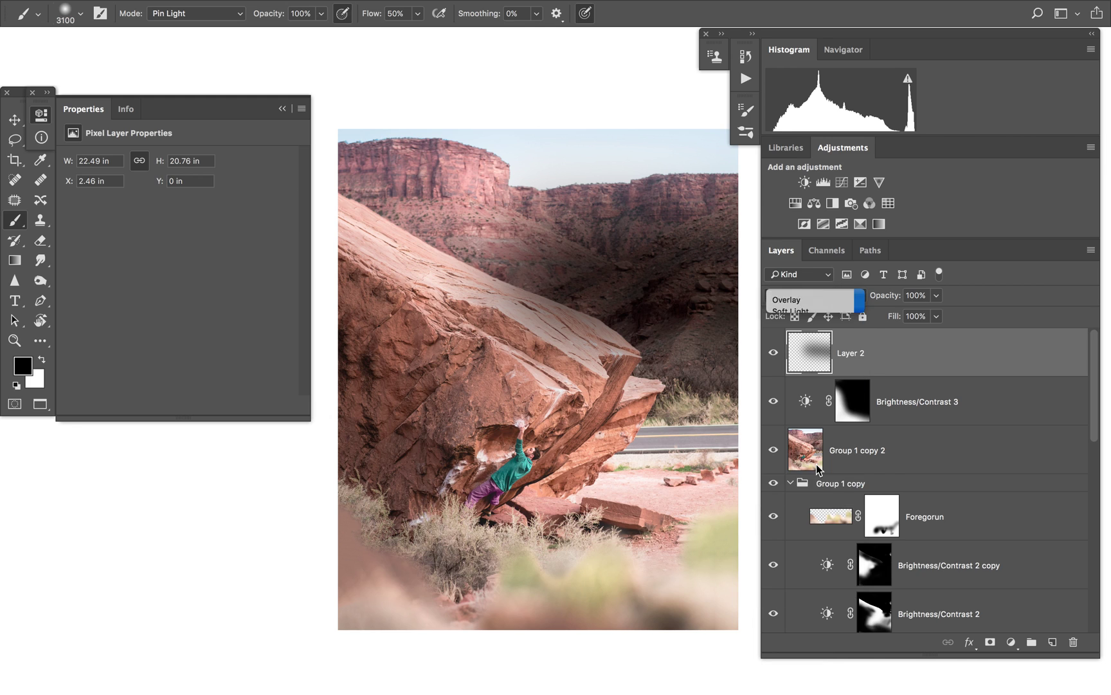
click(820, 296)
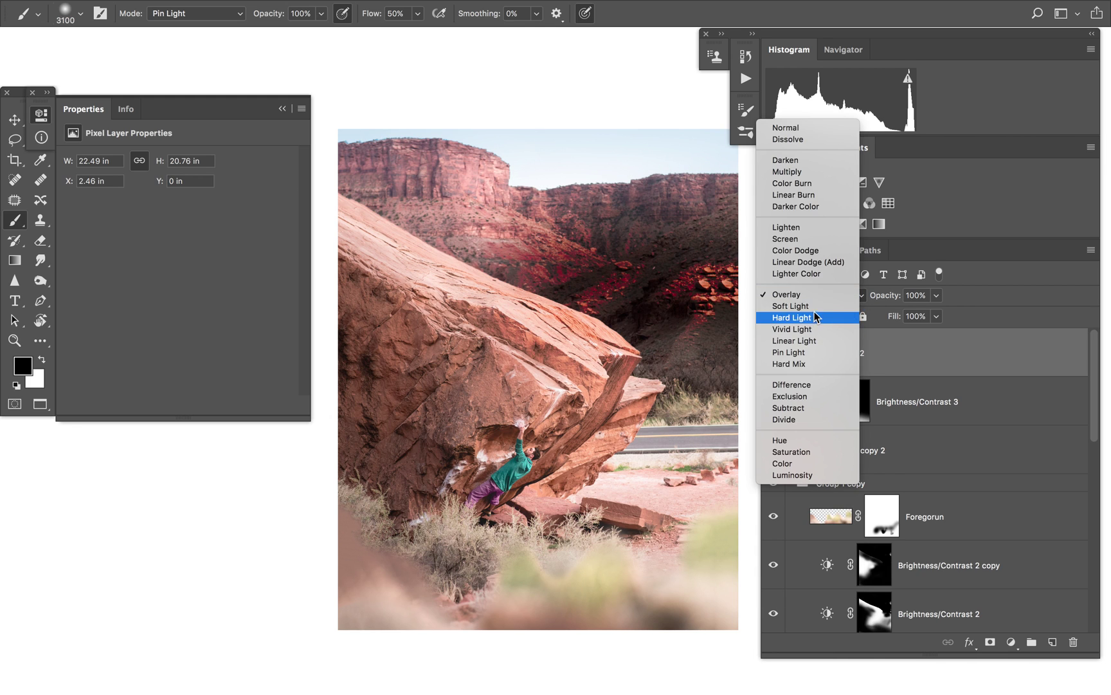
click(813, 308)
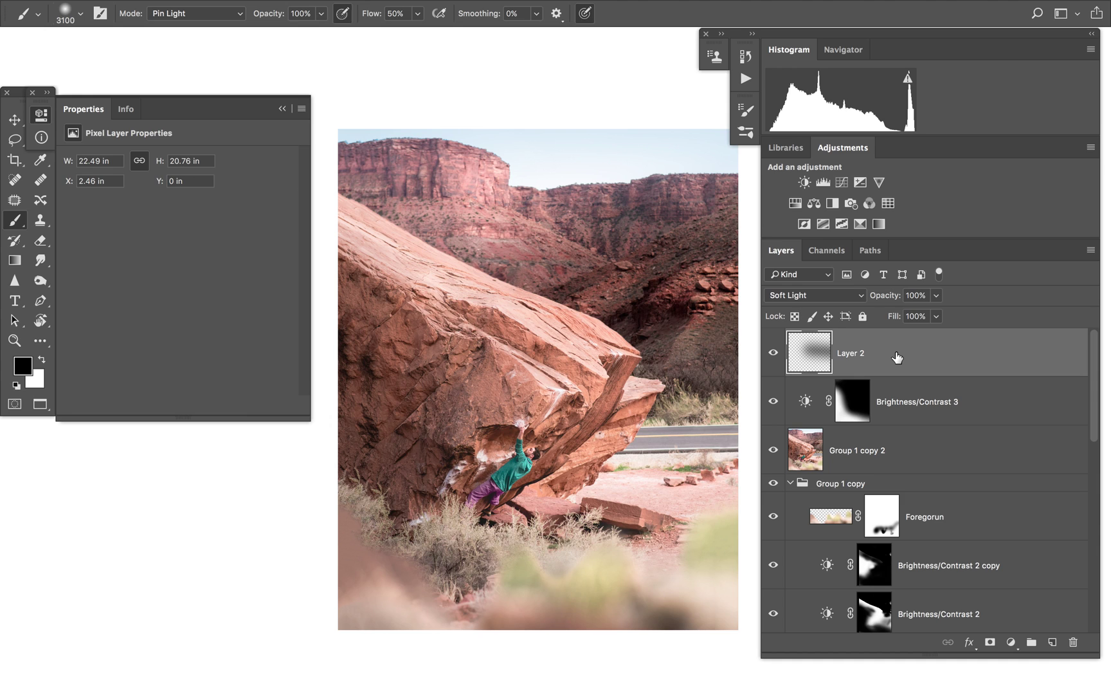
key(BackSpace)
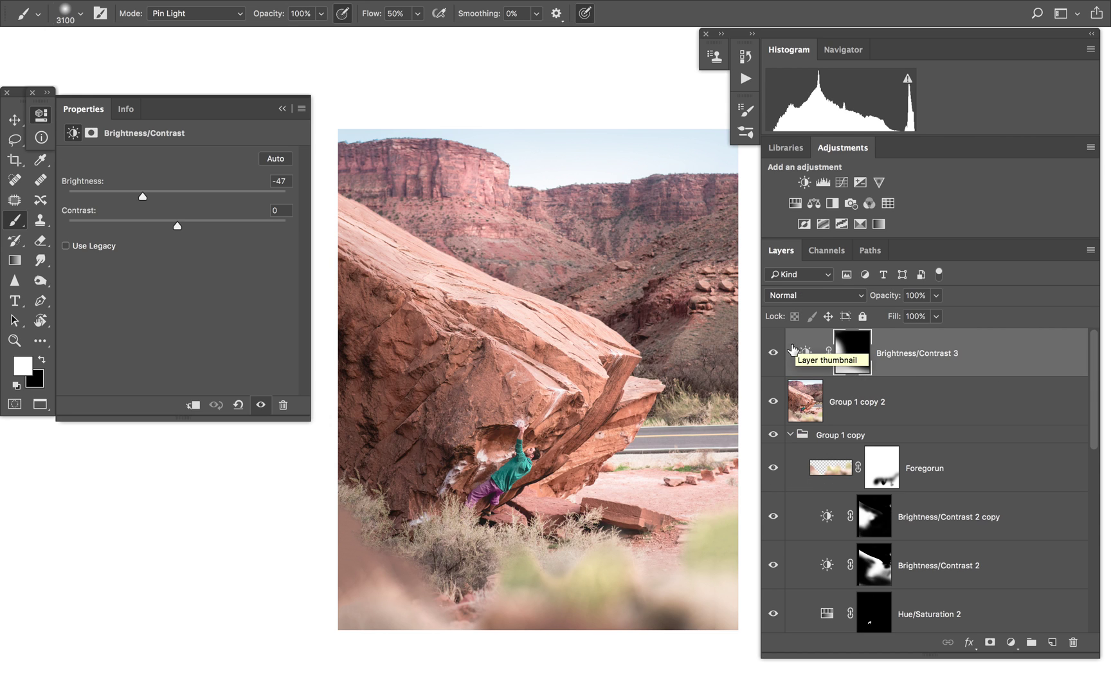
Try the Soft Light blend mode on the Brightness/Contrast 3 adjustment, and set it to Overlay
key(x)
click(811, 294)
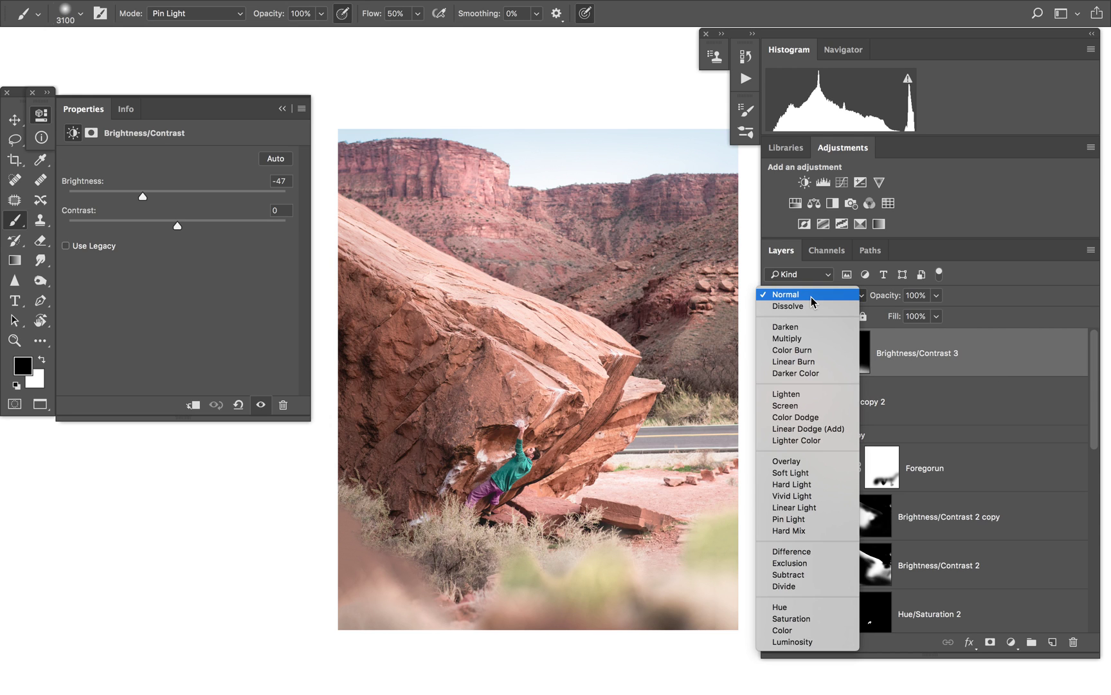
click(811, 297)
click(808, 293)
click(799, 473)
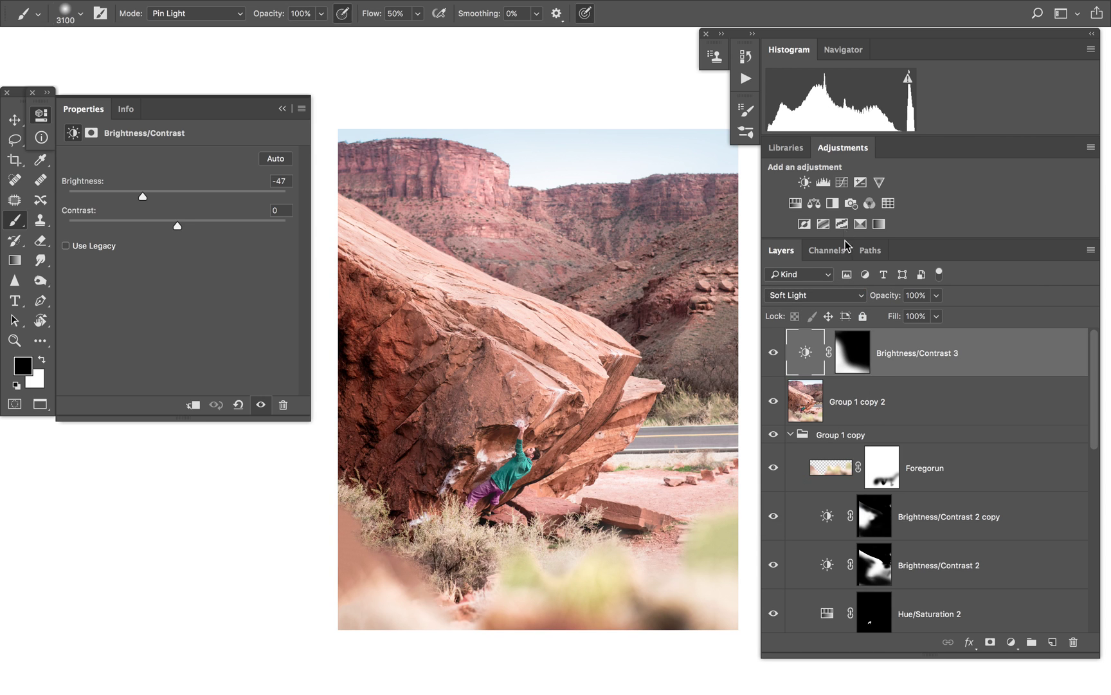
click(814, 298)
click(816, 285)
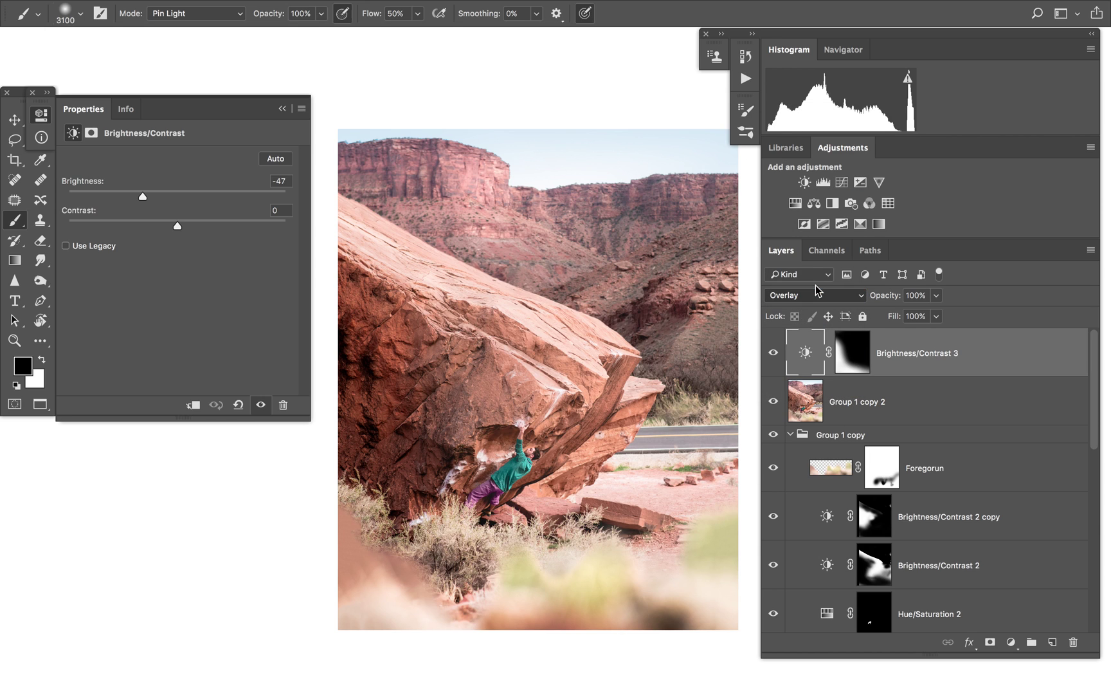
Try the Color Dodge and Darken blend modes on Brightness/Contrast 3, toggle its visibility to compare, and return it to Overlay
click(818, 294)
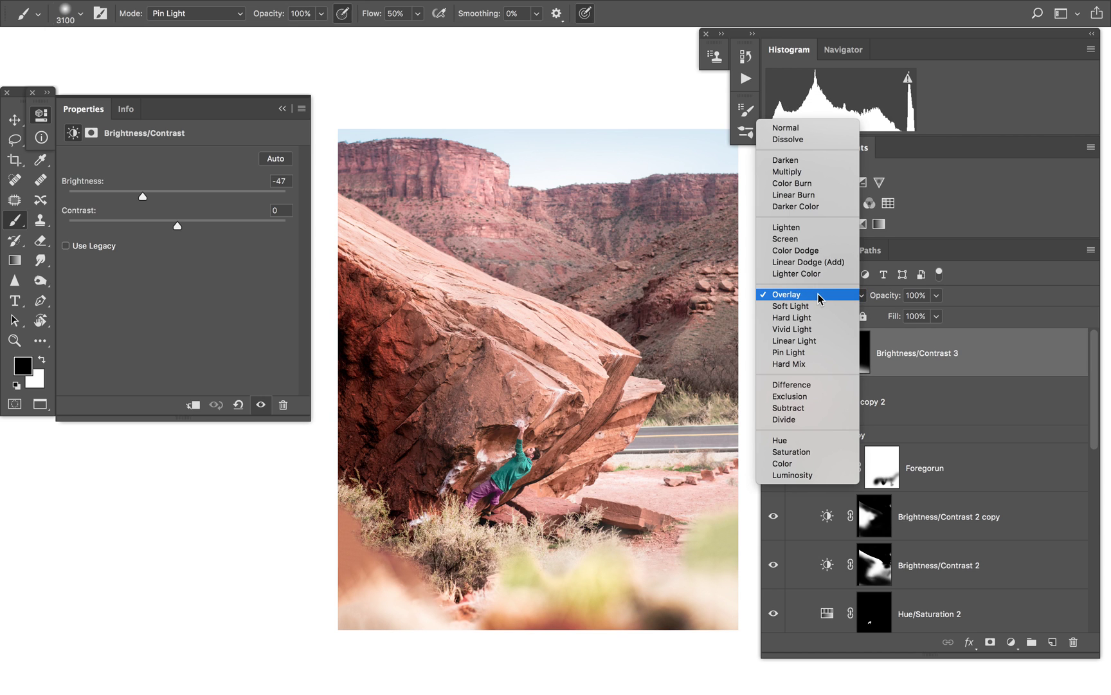
click(819, 252)
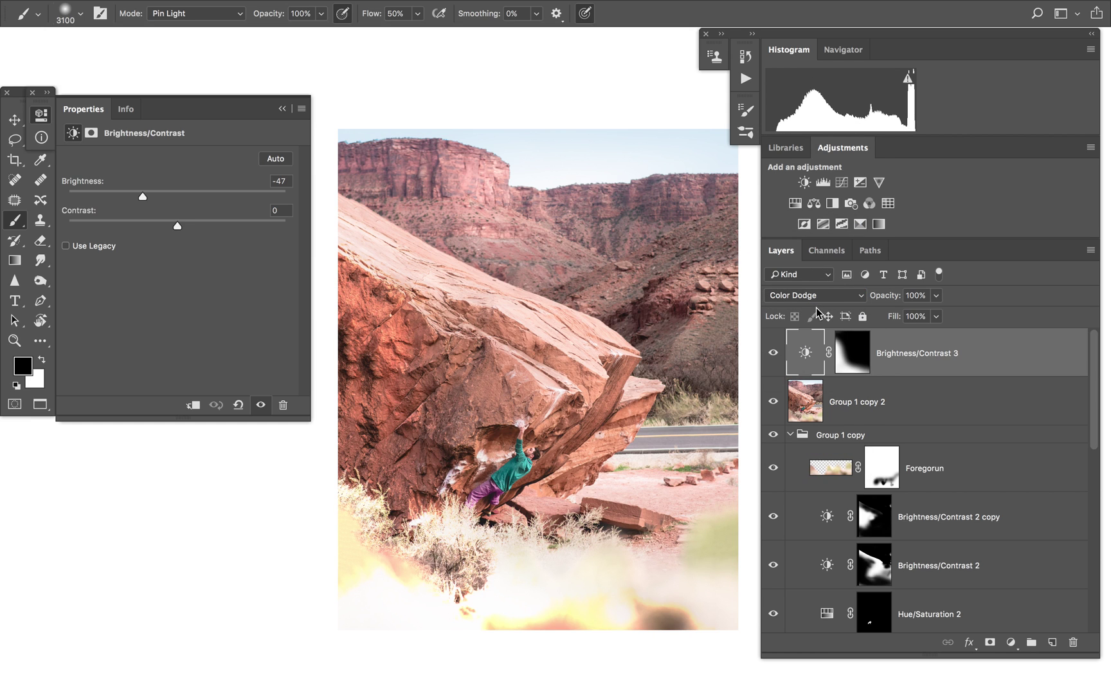
click(816, 295)
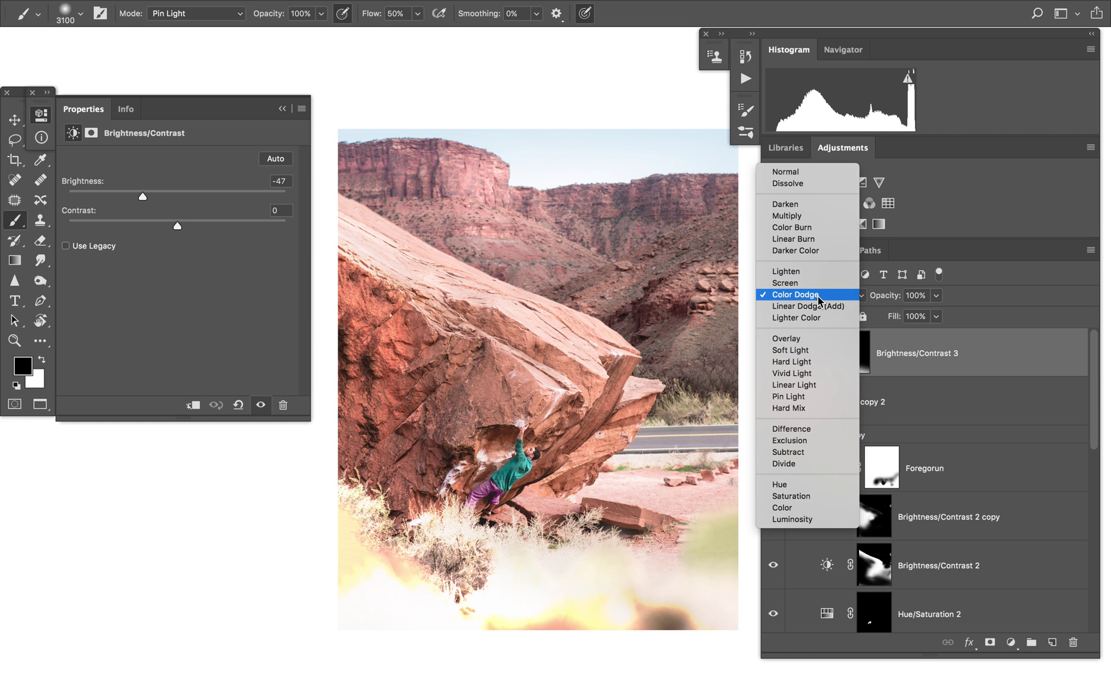
click(809, 204)
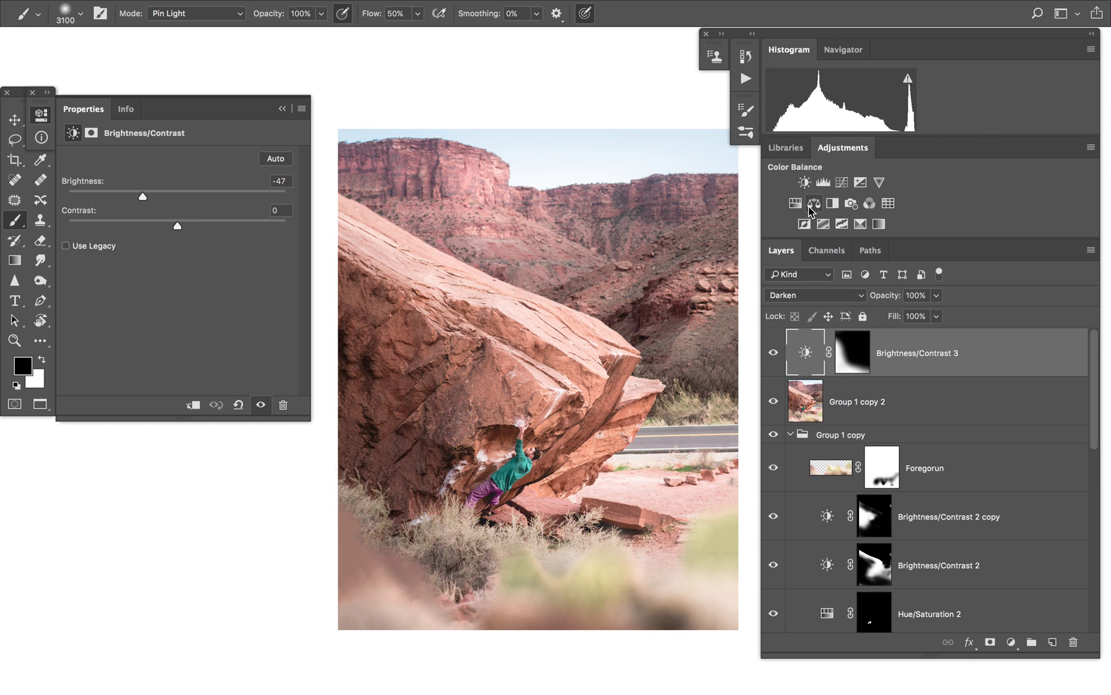
click(773, 353)
click(773, 361)
click(777, 299)
click(808, 427)
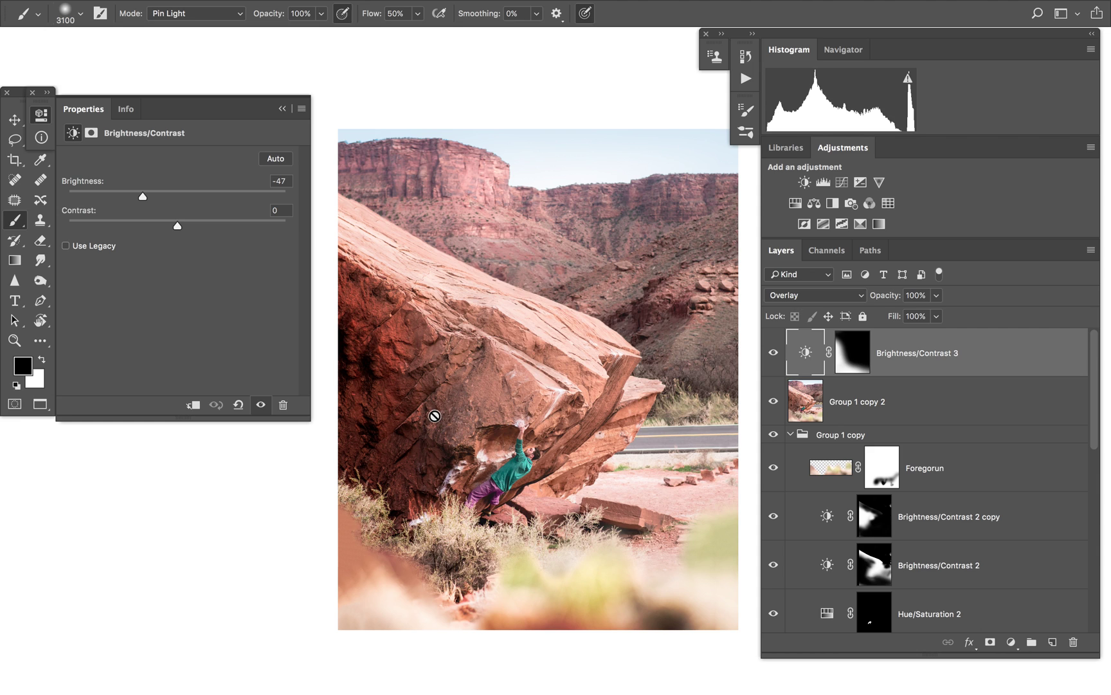
Try the Normal blend mode against Darken on the Brightness/Contrast 3 adjustment
click(848, 295)
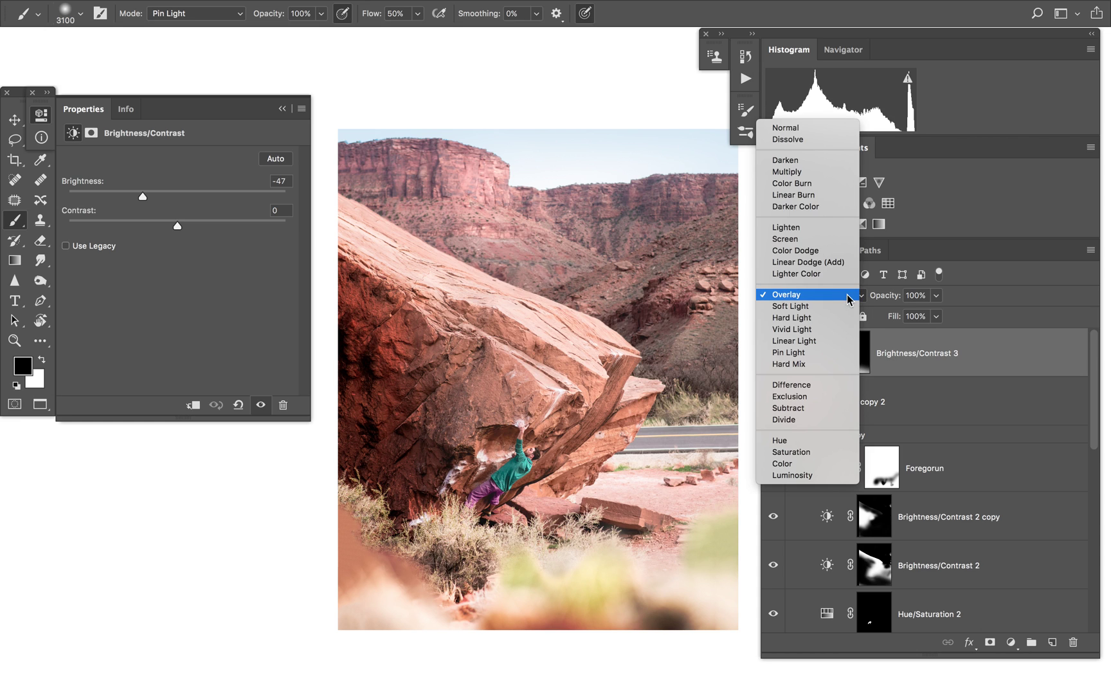
click(836, 291)
click(813, 296)
click(813, 160)
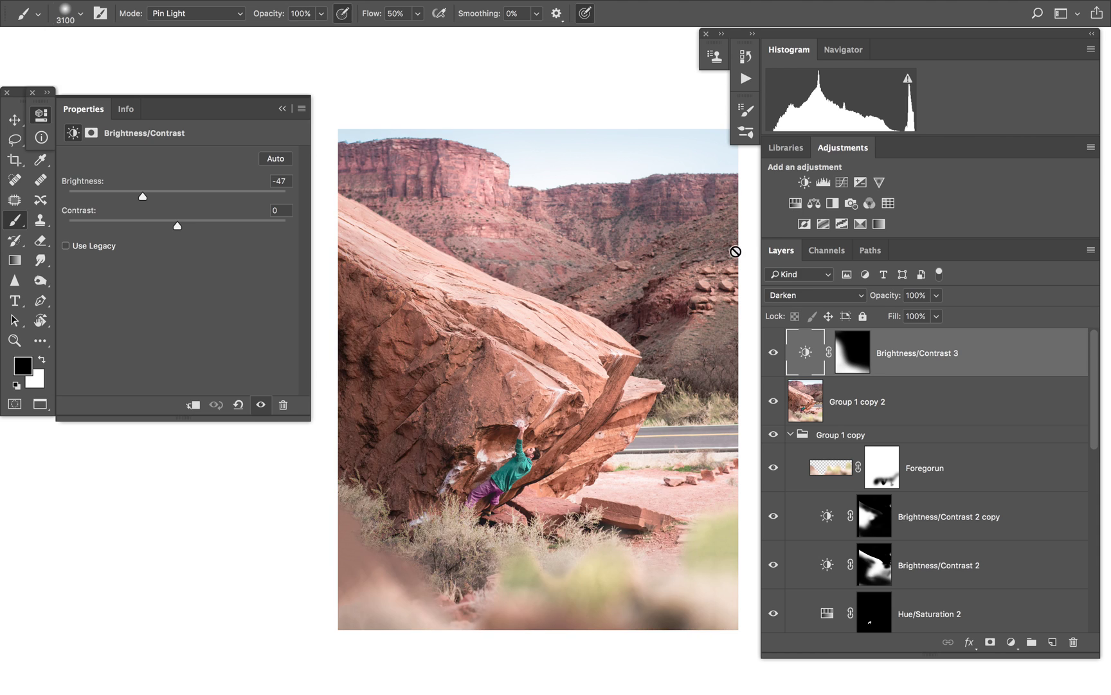
click(794, 291)
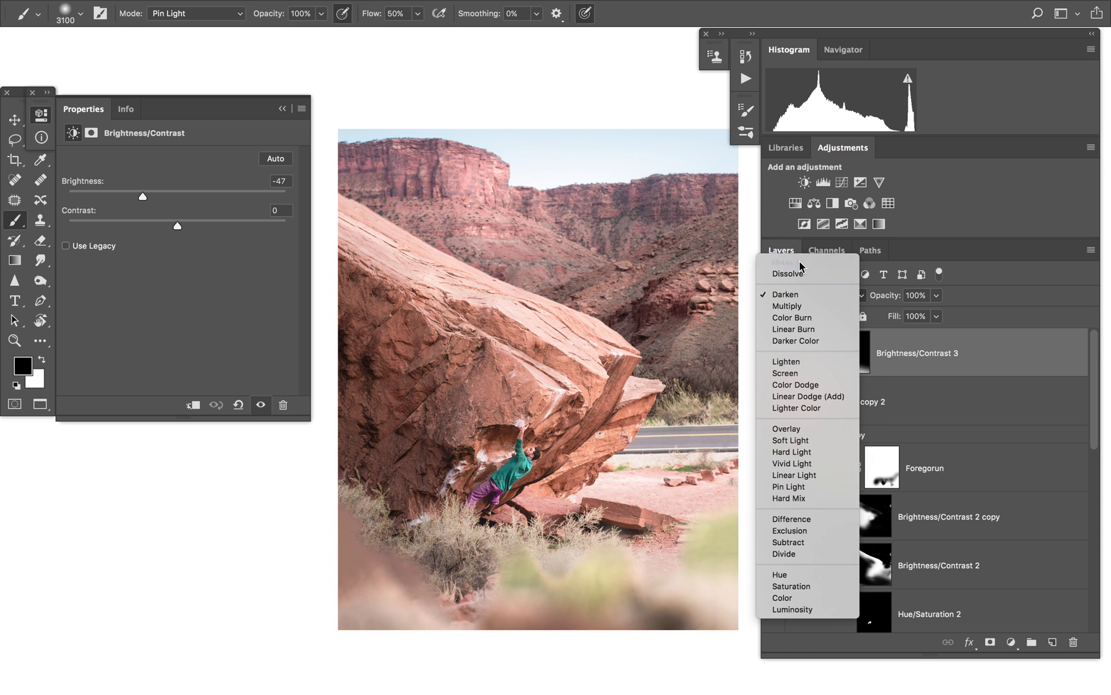
click(799, 261)
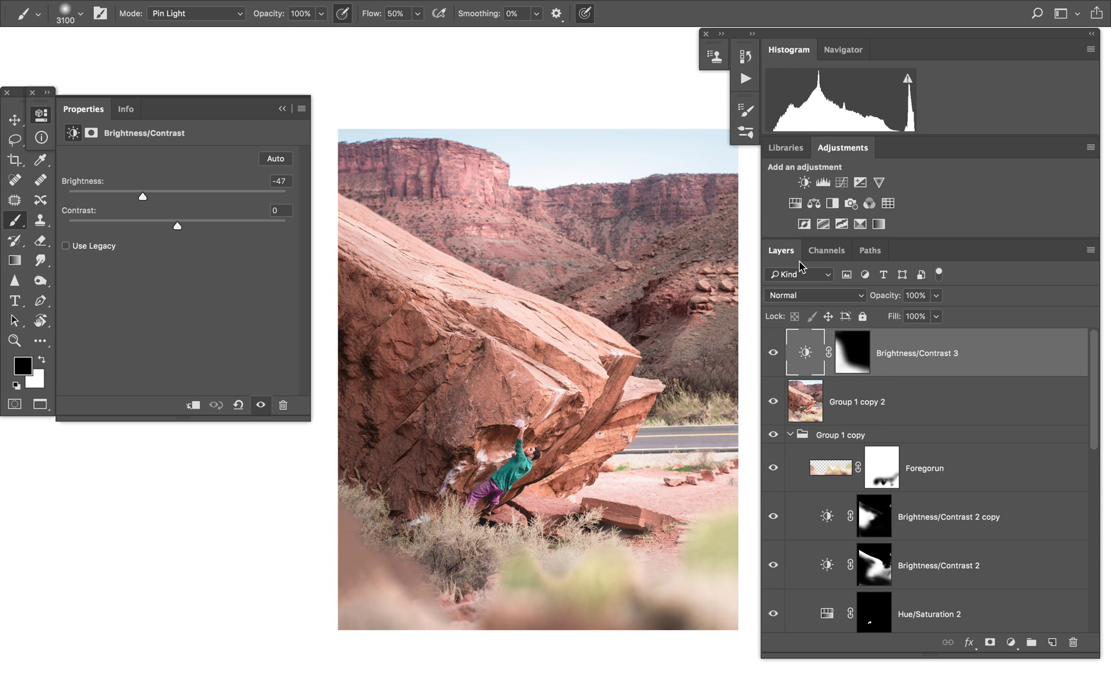
click(796, 295)
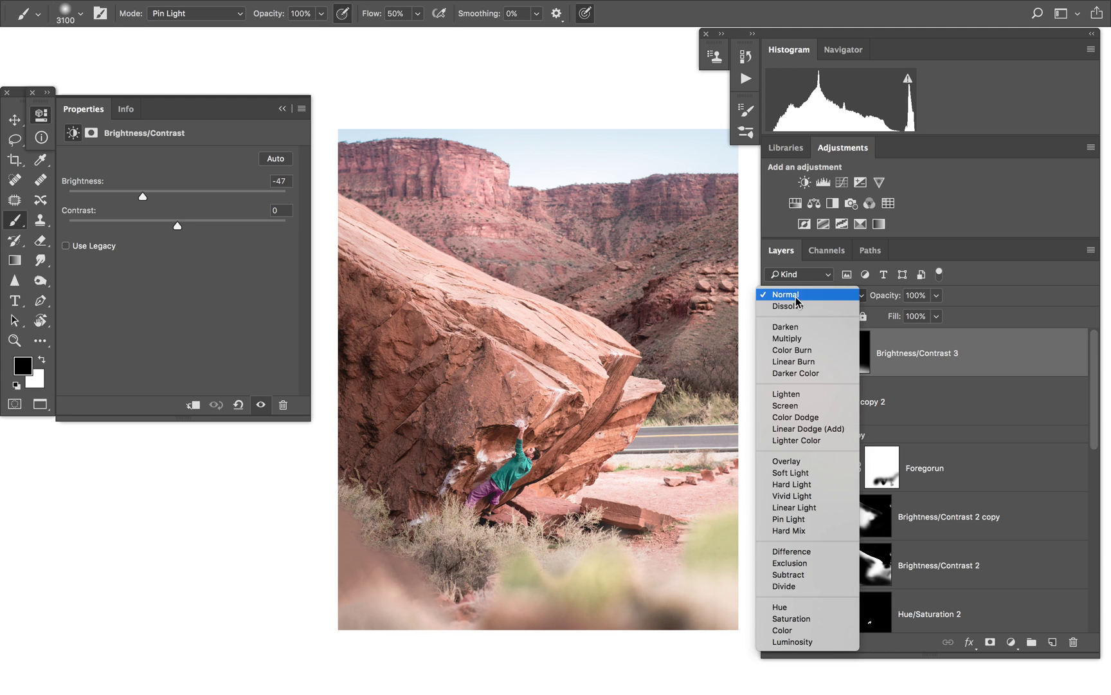
click(796, 334)
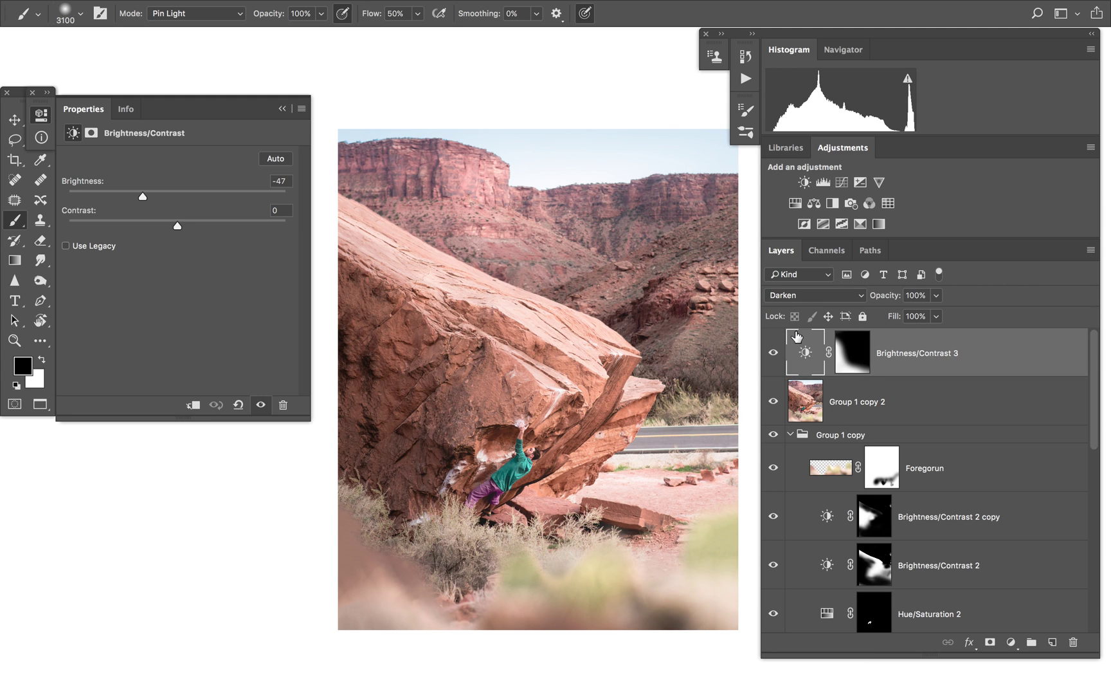
Set the Brightness/Contrast 3 adjustment to the Luminosity blend mode and toggle its visibility to compare the effect
click(801, 299)
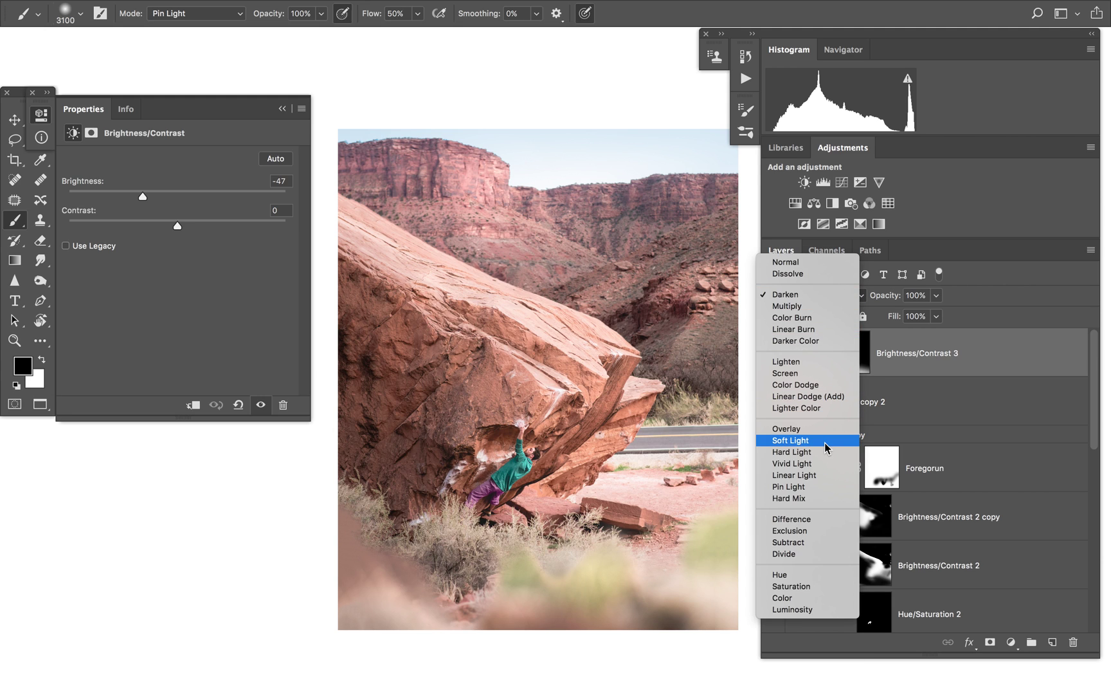
click(811, 607)
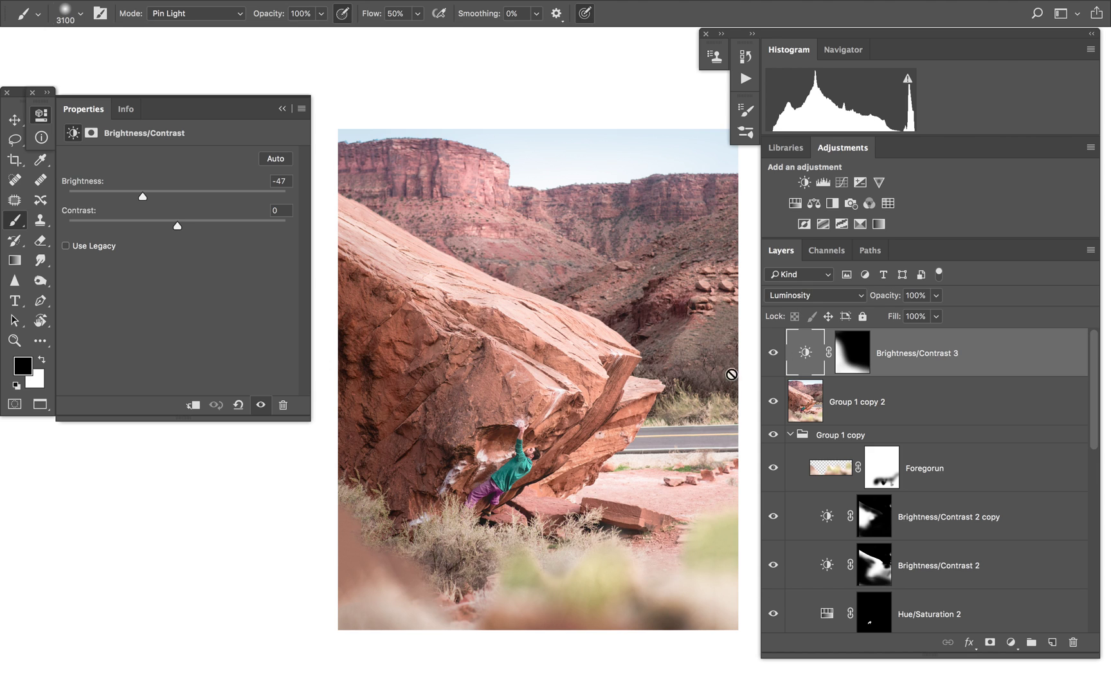
click(773, 352)
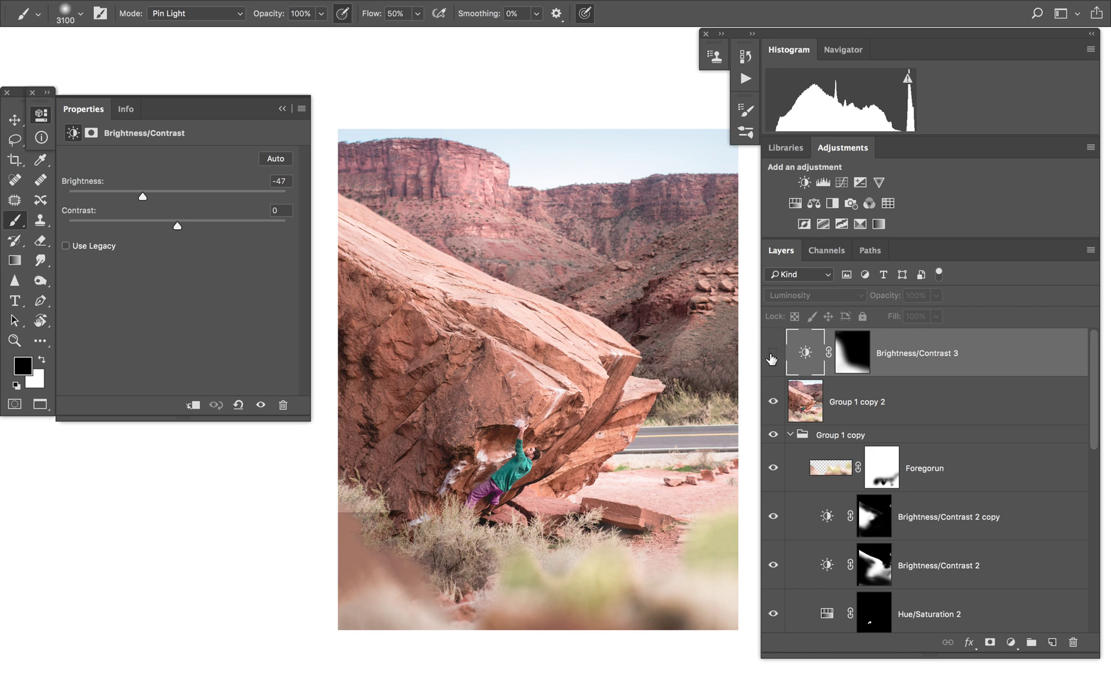
click(773, 354)
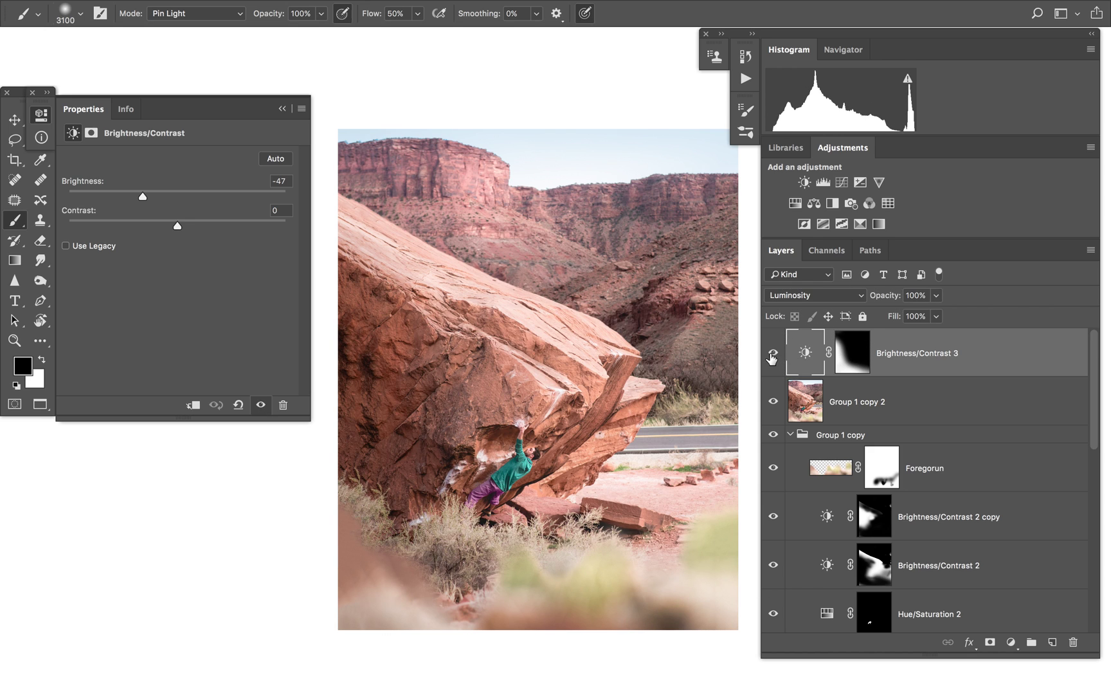
Set the Brightness/Contrast 3 adjustment's contrast to 3 and brightness to -62, keeping its blend mode at Luminosity
drag(175, 221, 132, 204)
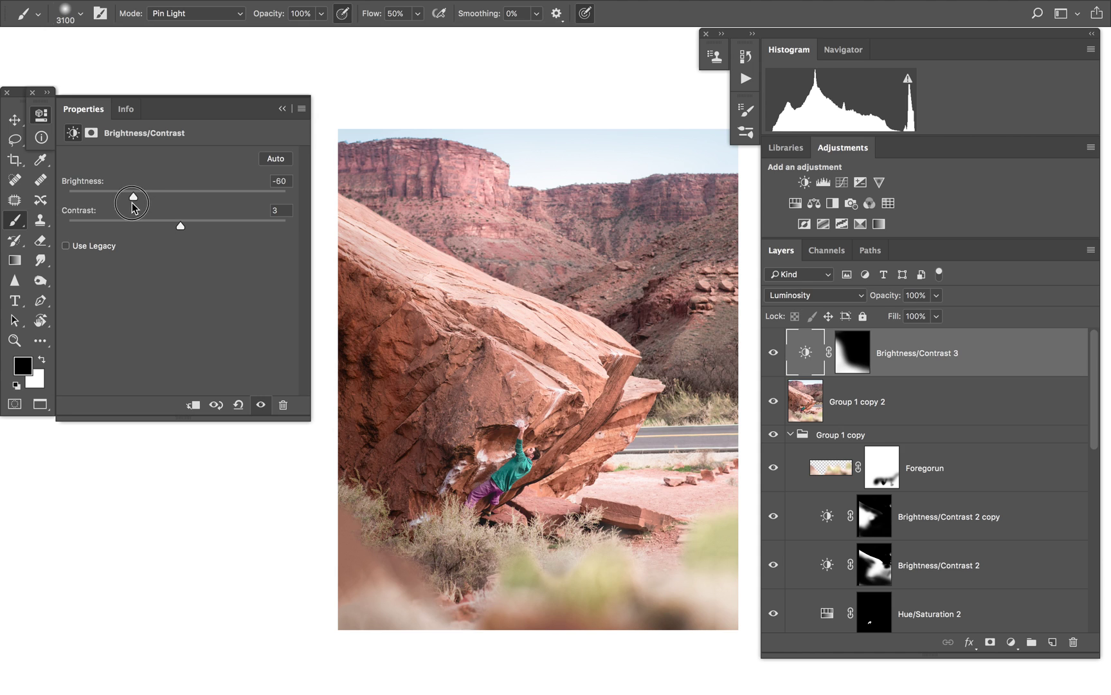
click(854, 298)
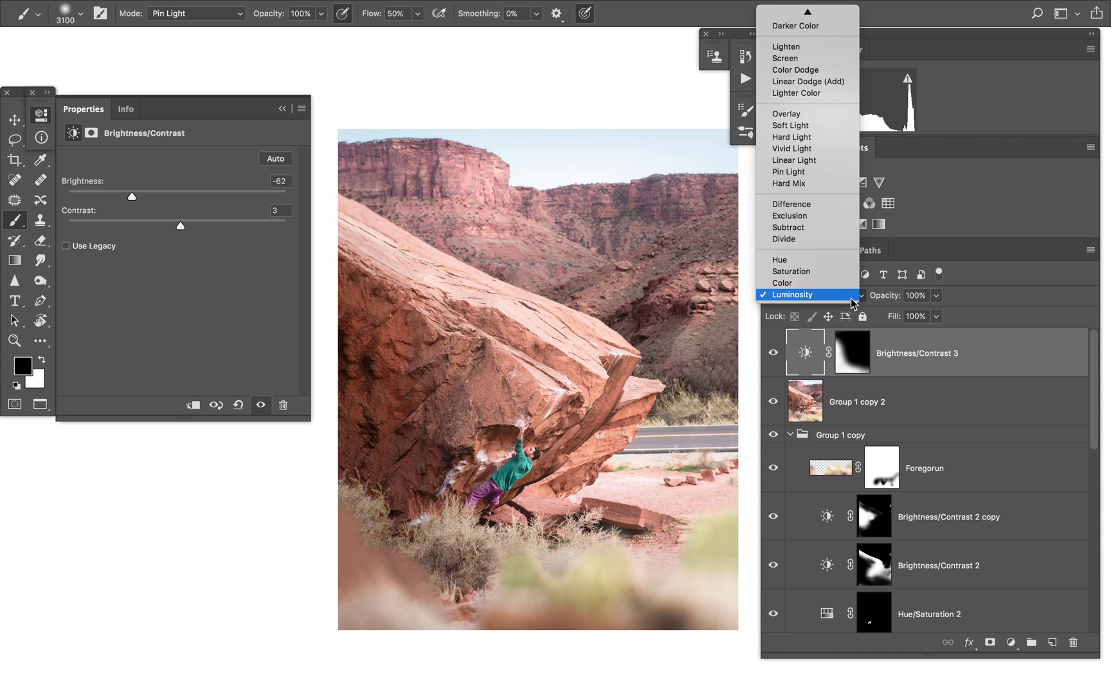
click(852, 297)
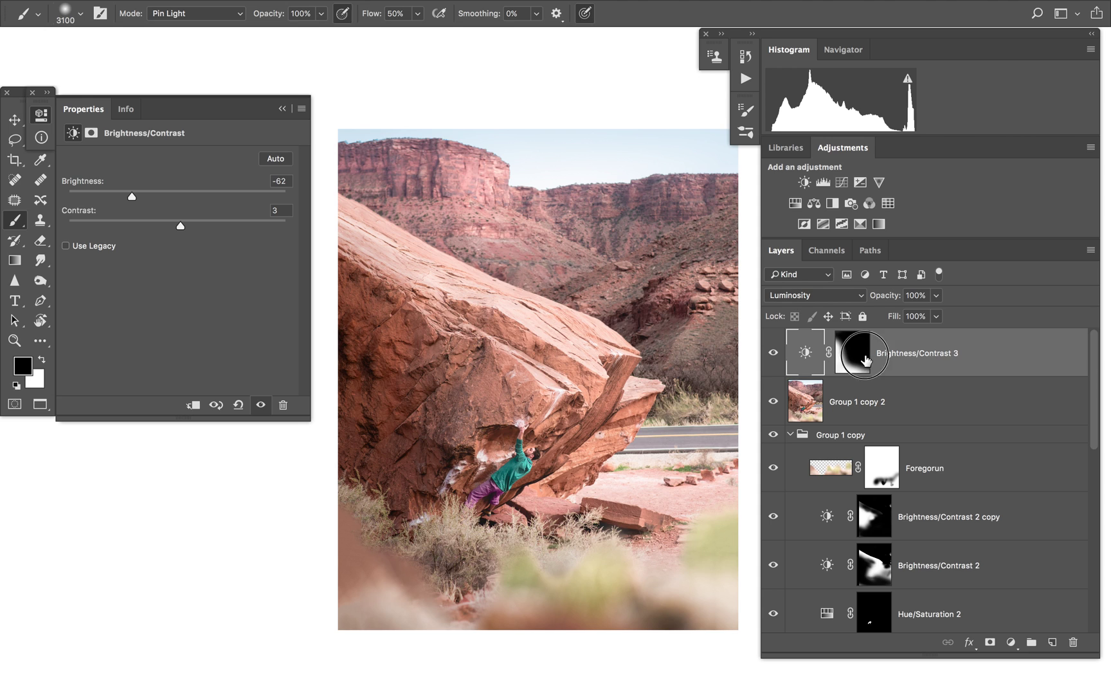
Load the Brightness/Contrast 3 mask as a selection and add a Vibrance adjustment layer masked by it
click(866, 372)
ctrl+click(860, 364)
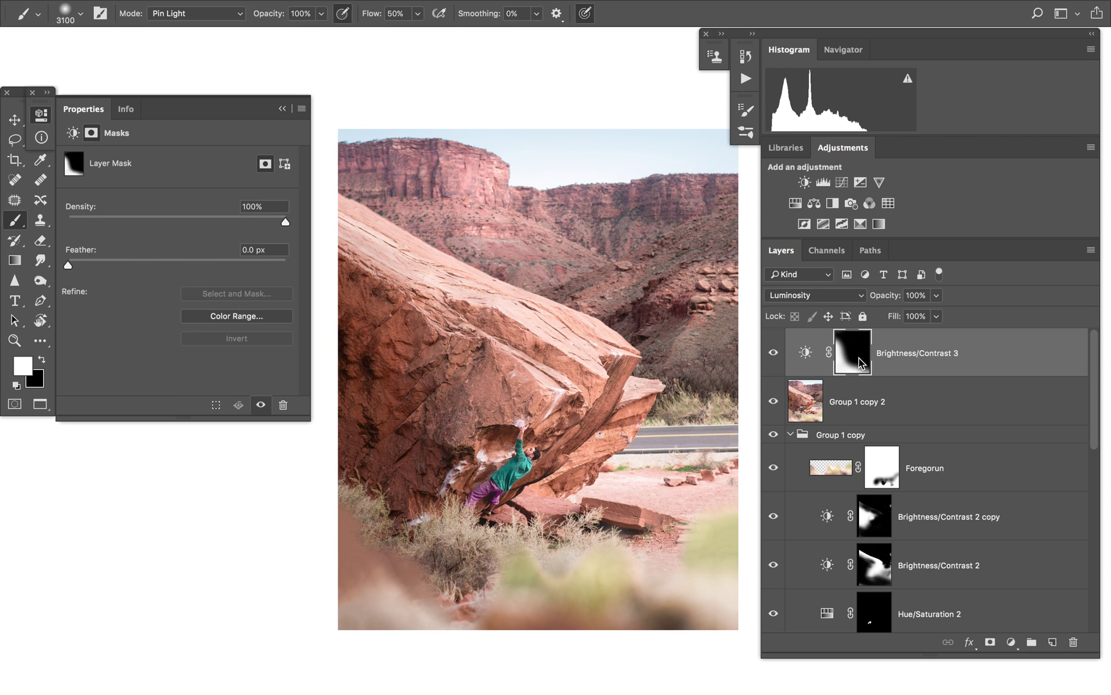
click(879, 182)
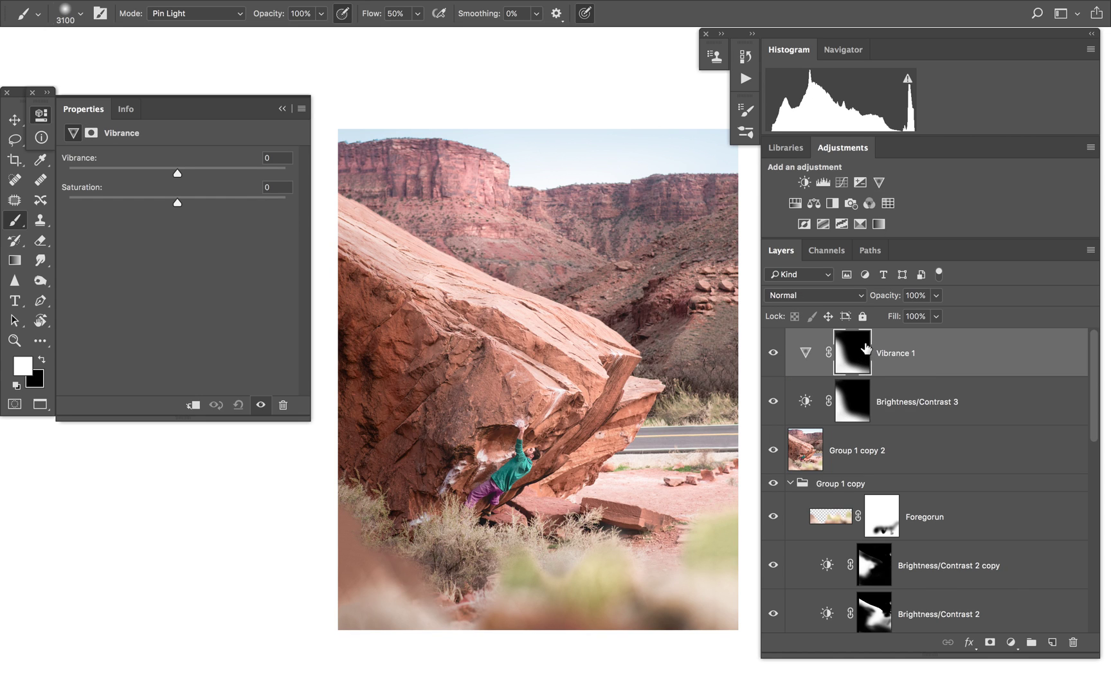
Set the Vibrance adjustment's saturation to -19 and its vibrance to -2
click(802, 357)
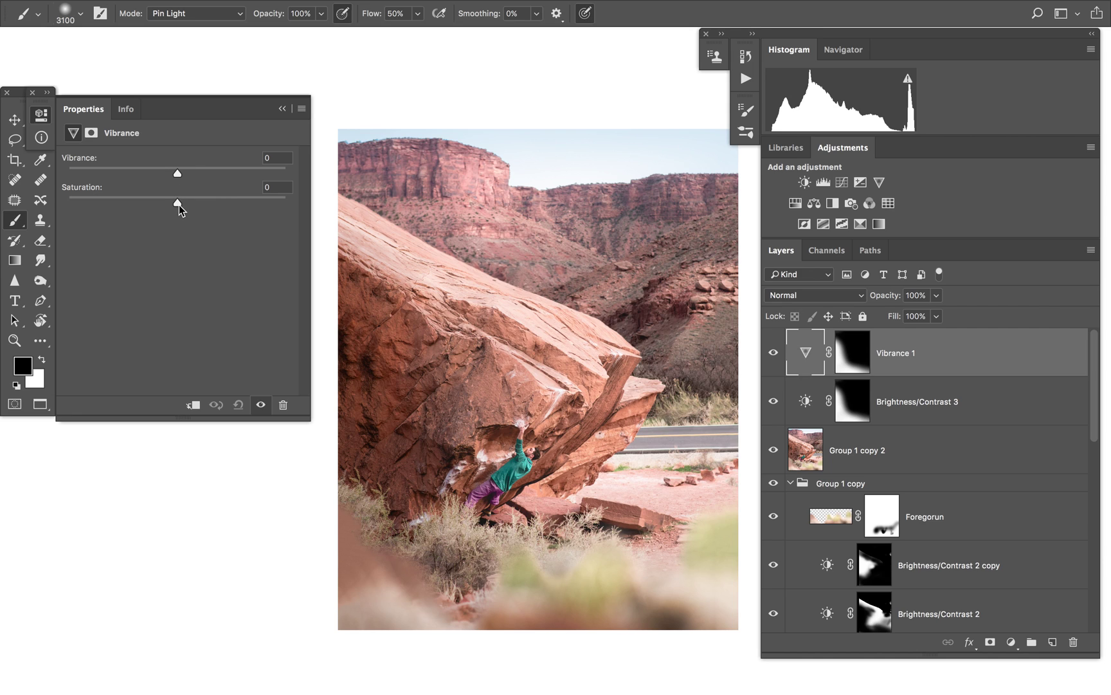
drag(177, 207, 163, 210)
drag(162, 204, 177, 180)
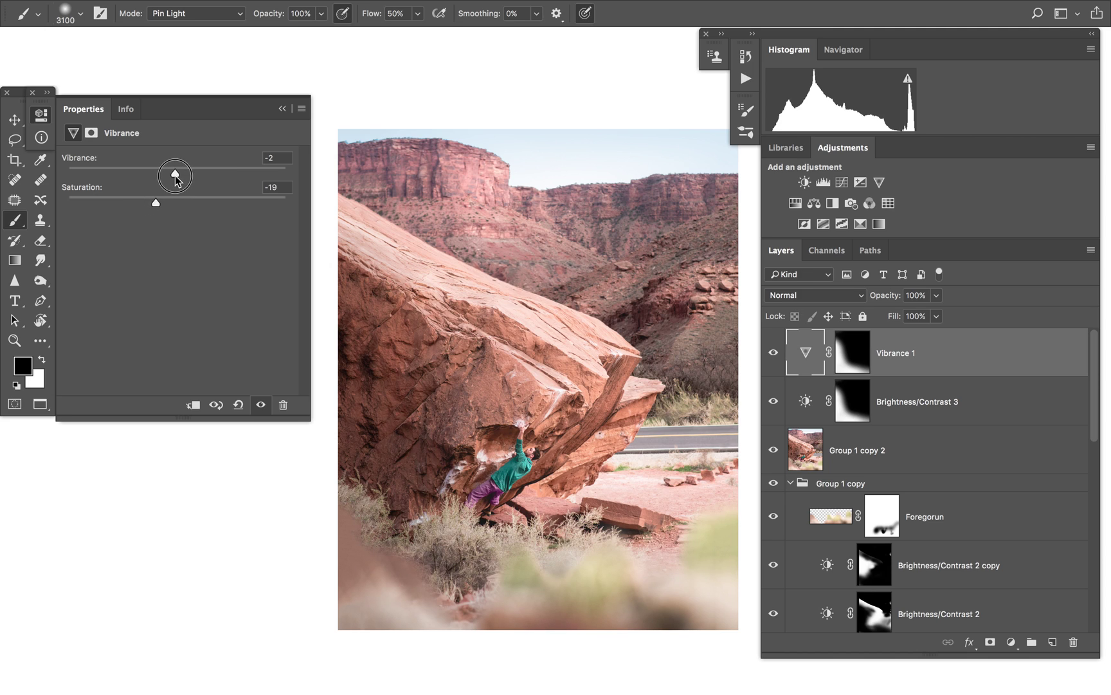
Set the Brightness/Contrast 3 adjustment's brightness to -65 and toggle the layer's visibility to compare the effect
click(805, 402)
drag(132, 201, 130, 204)
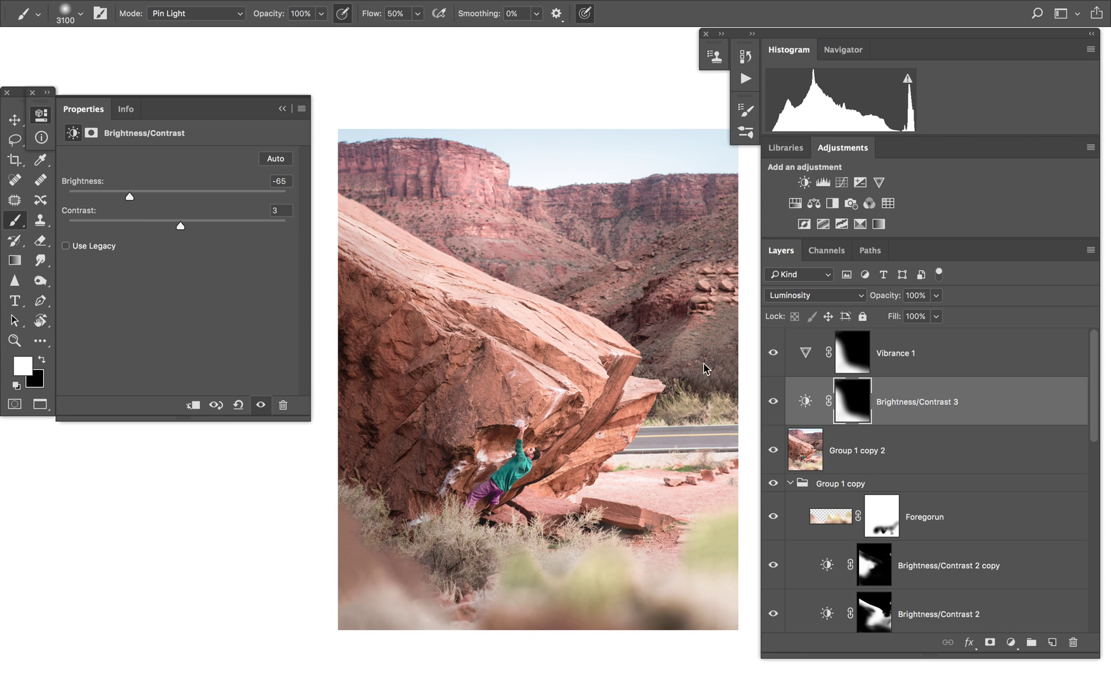
click(775, 402)
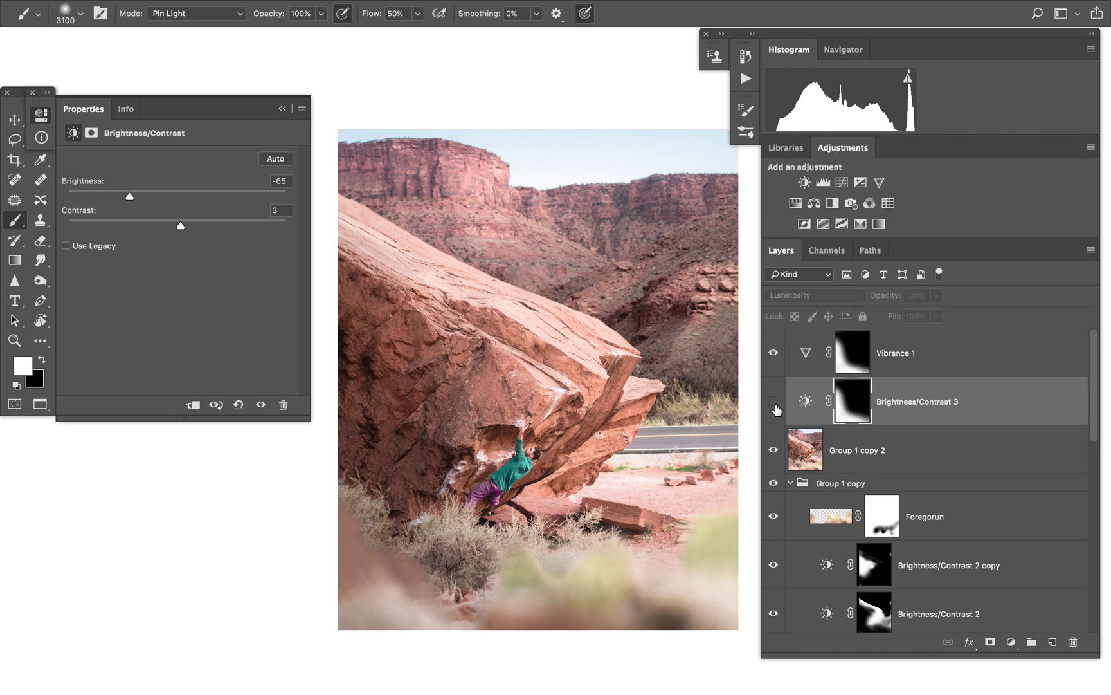
click(775, 406)
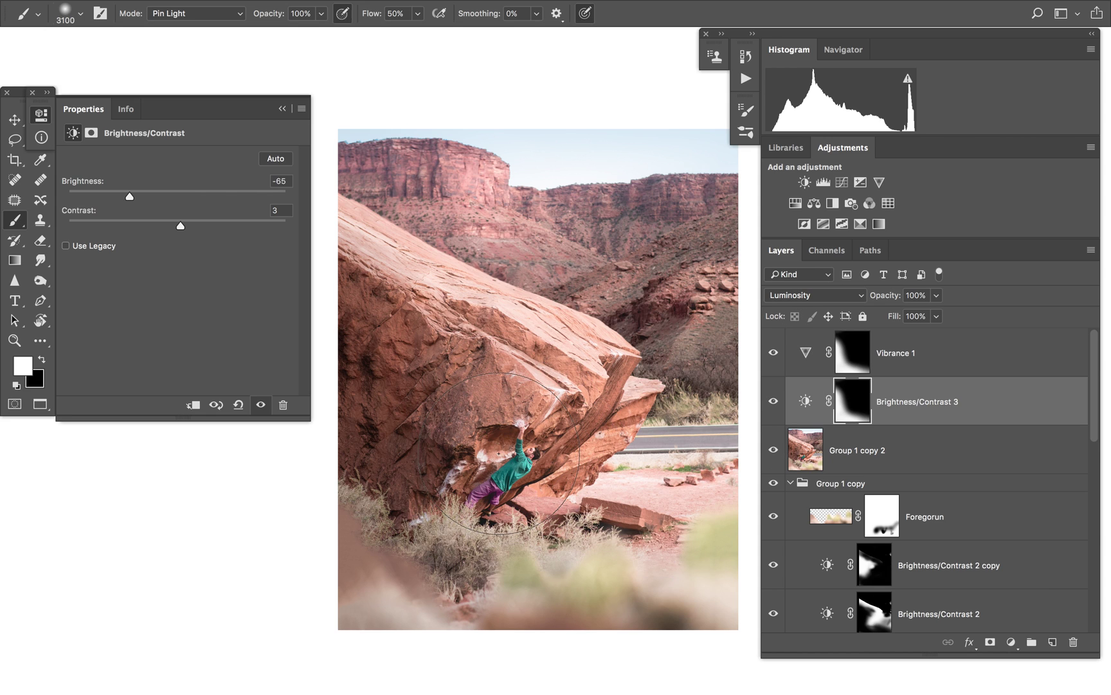
Reduce the brush size to 600 and paint white on the Brightness/Contrast 3 mask along the boulder's upper ridge
key(bracketleft)
key(bracketleft)
key(bracketleft)
key(bracketleft)
key(bracketleft)
key(bracketleft)
key(bracketleft)
key(bracketleft)
key(bracketleft)
key(bracketleft)
key(bracketleft)
key(bracketleft)
key(bracketleft)
key(bracketleft)
key(bracketleft)
key(bracketleft)
key(bracketleft)
key(bracketleft)
key(bracketleft)
key(Return)
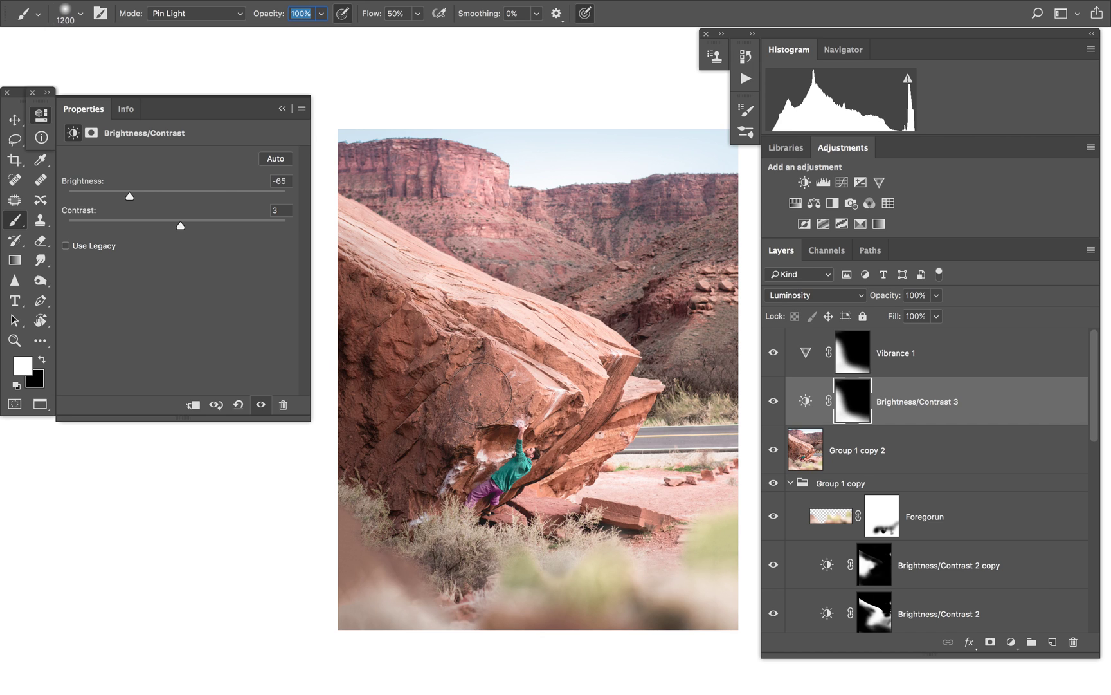
key(bracketleft)
key(bracketleft)
key(bracketleft)
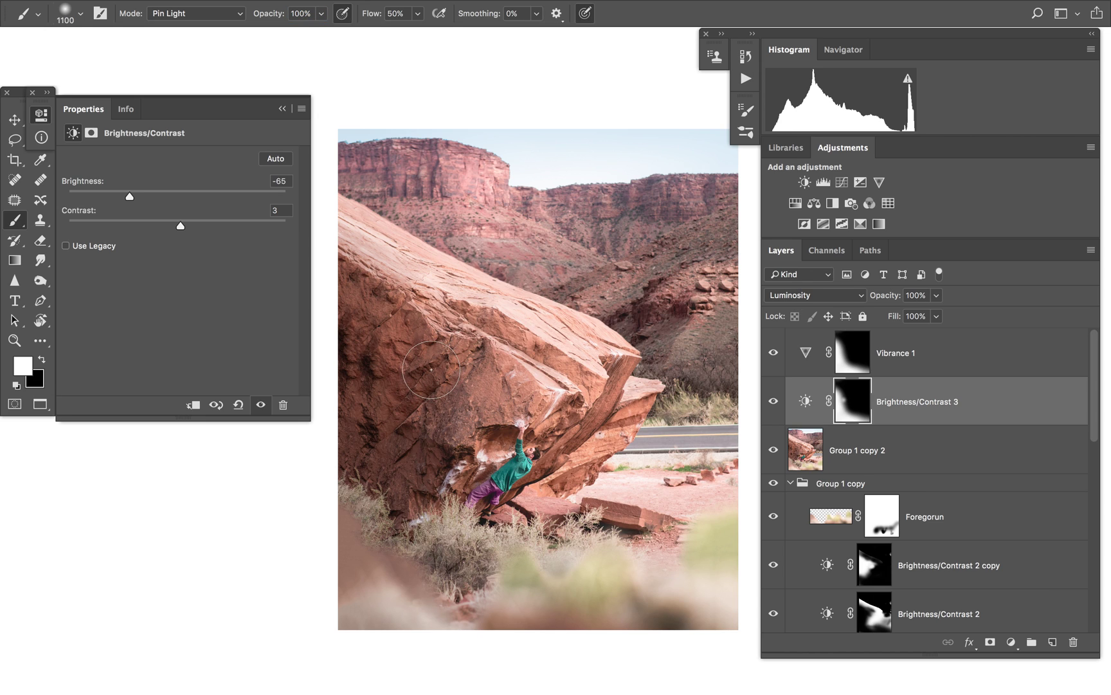
key(bracketleft)
key(bracketleft)
key(bracketleft)
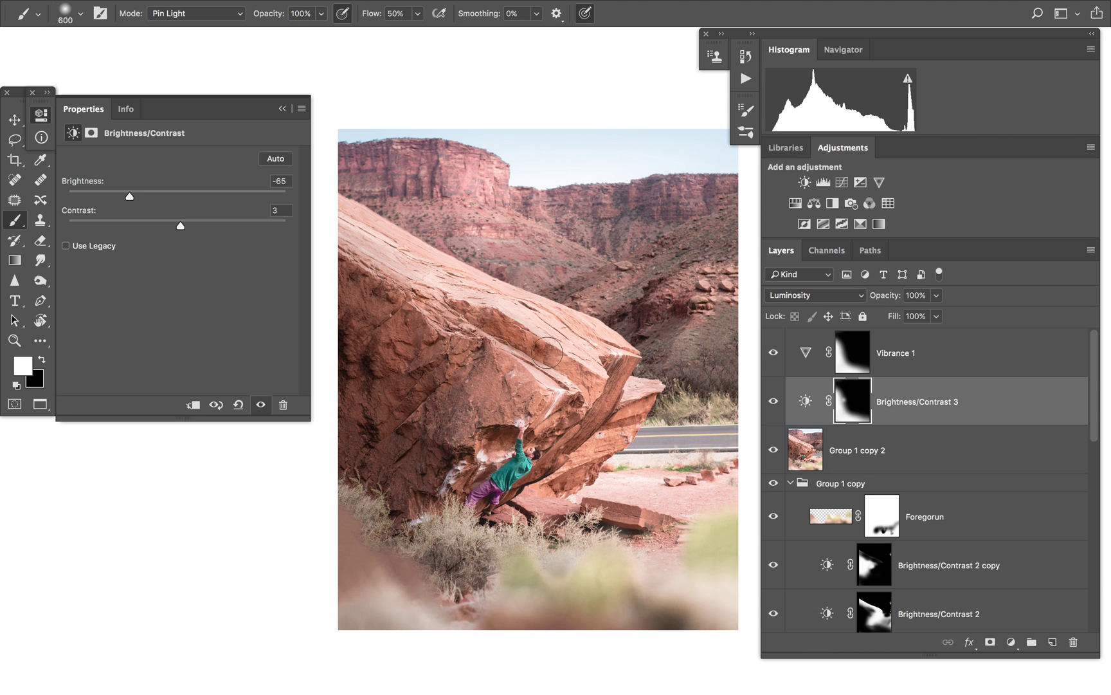
drag(576, 368, 593, 393)
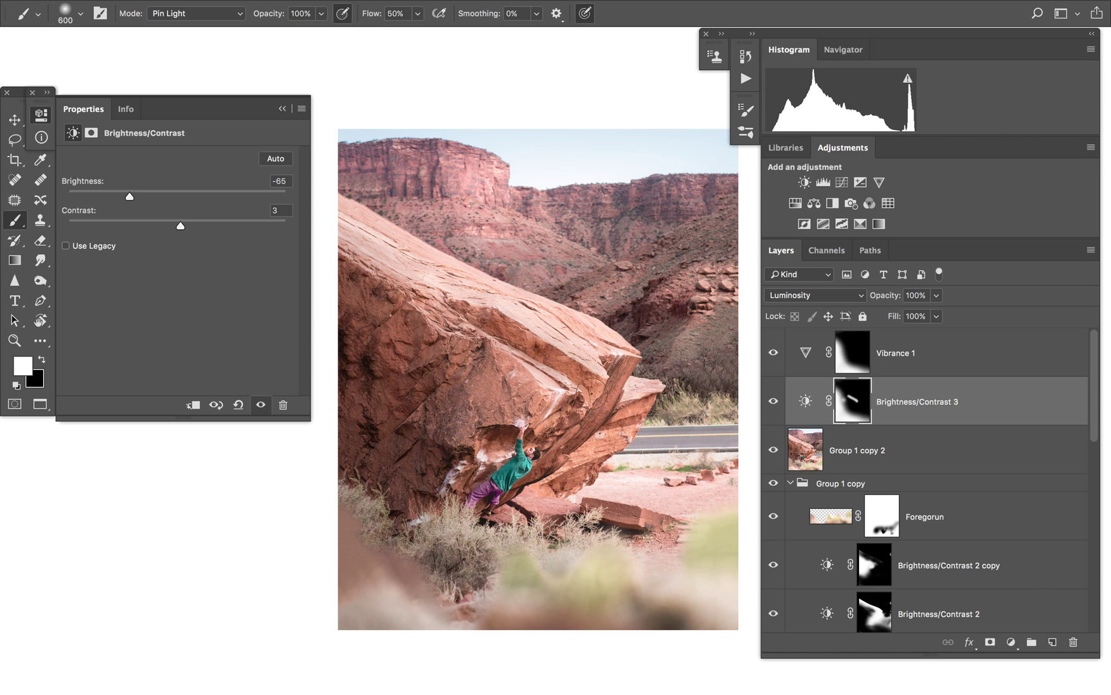
Lower the brush flow to 9% and paint white on the Brightness/Contrast 3 mask over the boulder's shaded face
click(418, 13)
drag(386, 35, 388, 35)
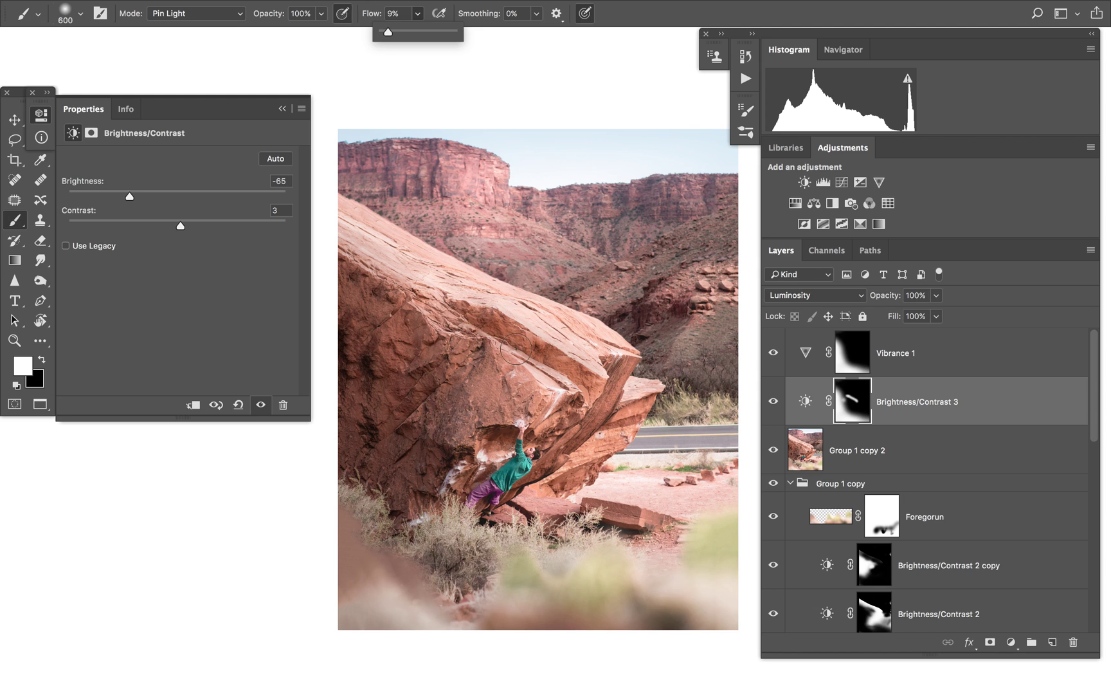
click(508, 346)
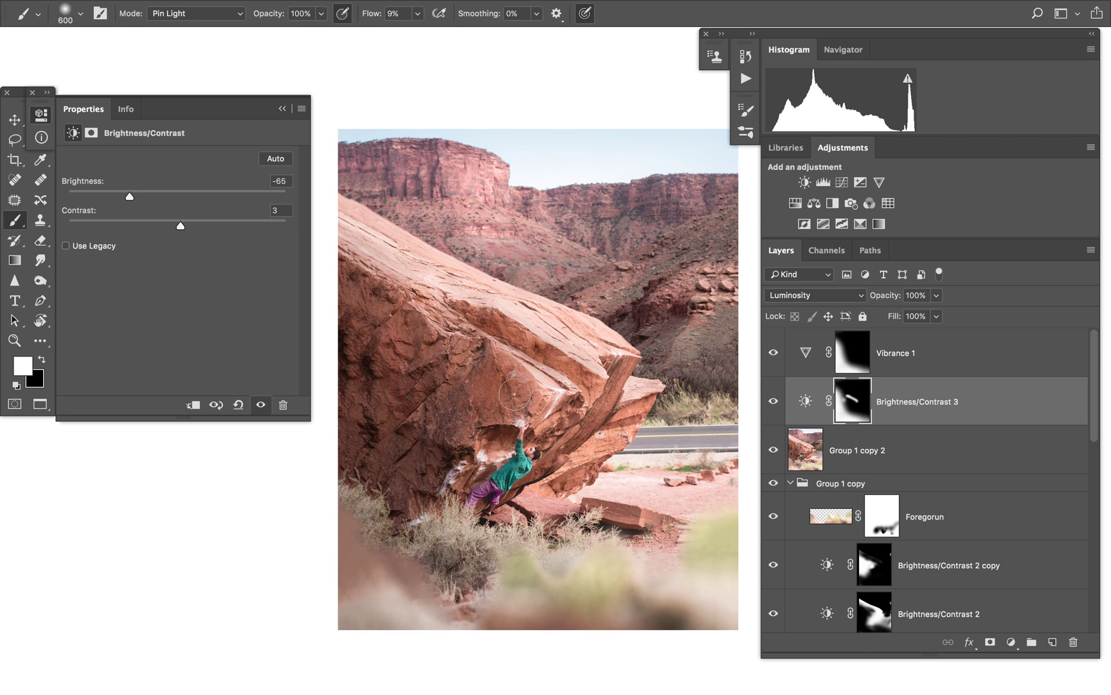
mouse_move(403, 441)
mouse_down()
mouse_move(383, 448)
mouse_move(394, 433)
mouse_up()
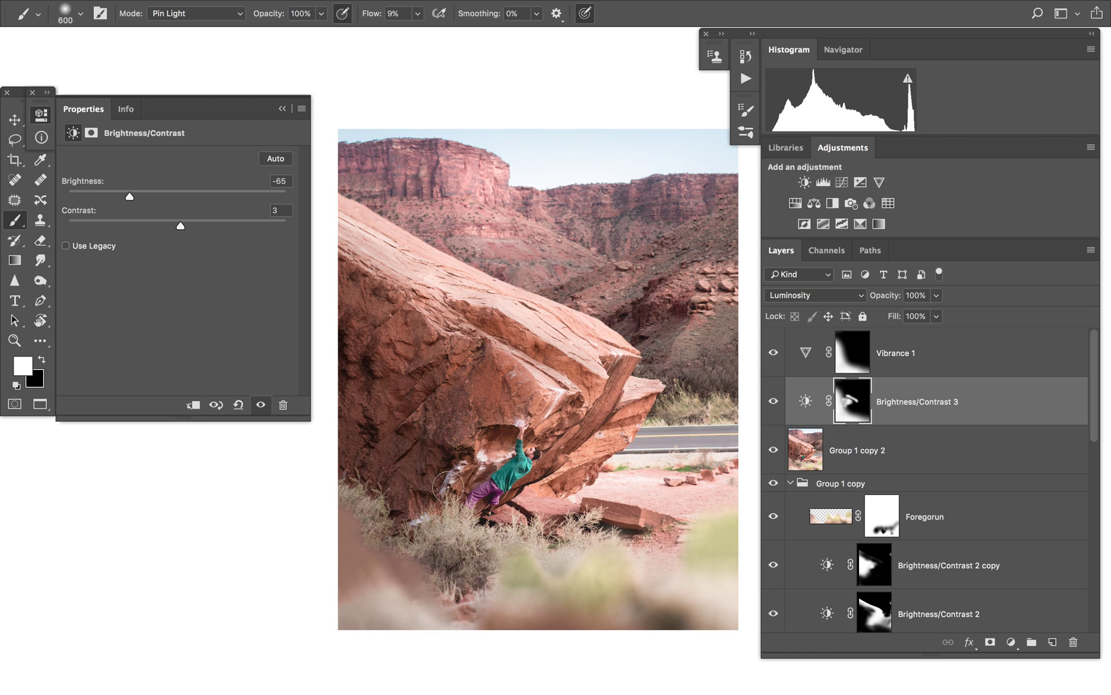
Paint black on the Brightness/Contrast 3 mask over the climber, and white over the pink ground and low rocks near the road
key(x)
drag(505, 442, 507, 466)
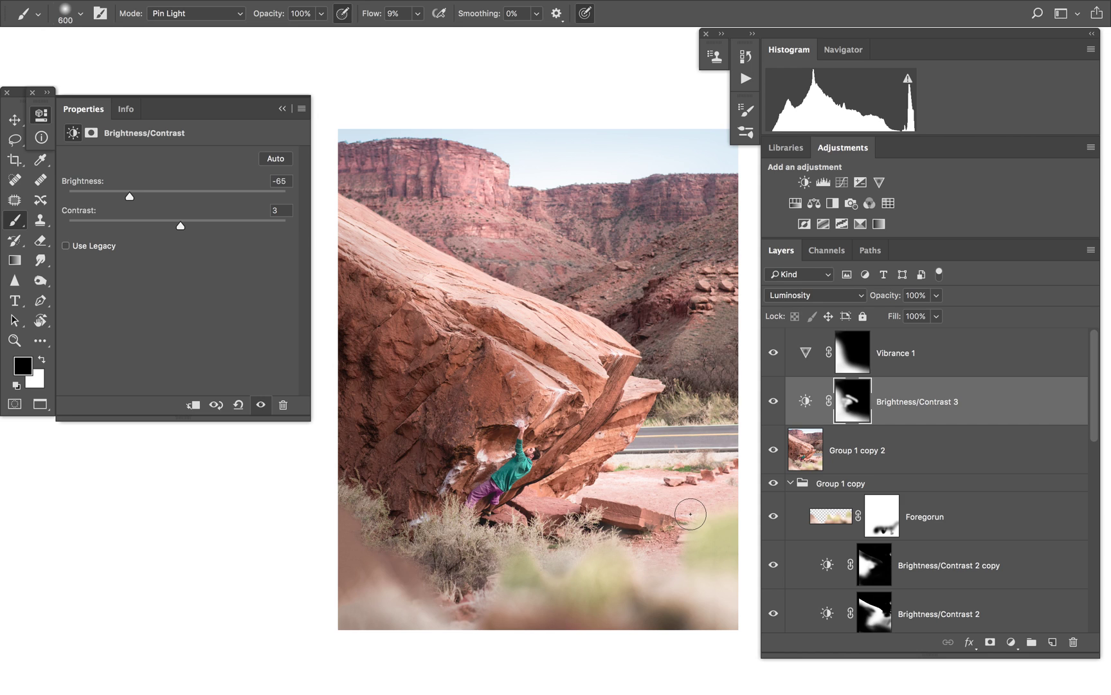
key(x)
mouse_move(644, 464)
mouse_down()
mouse_move(737, 464)
mouse_move(677, 492)
mouse_up()
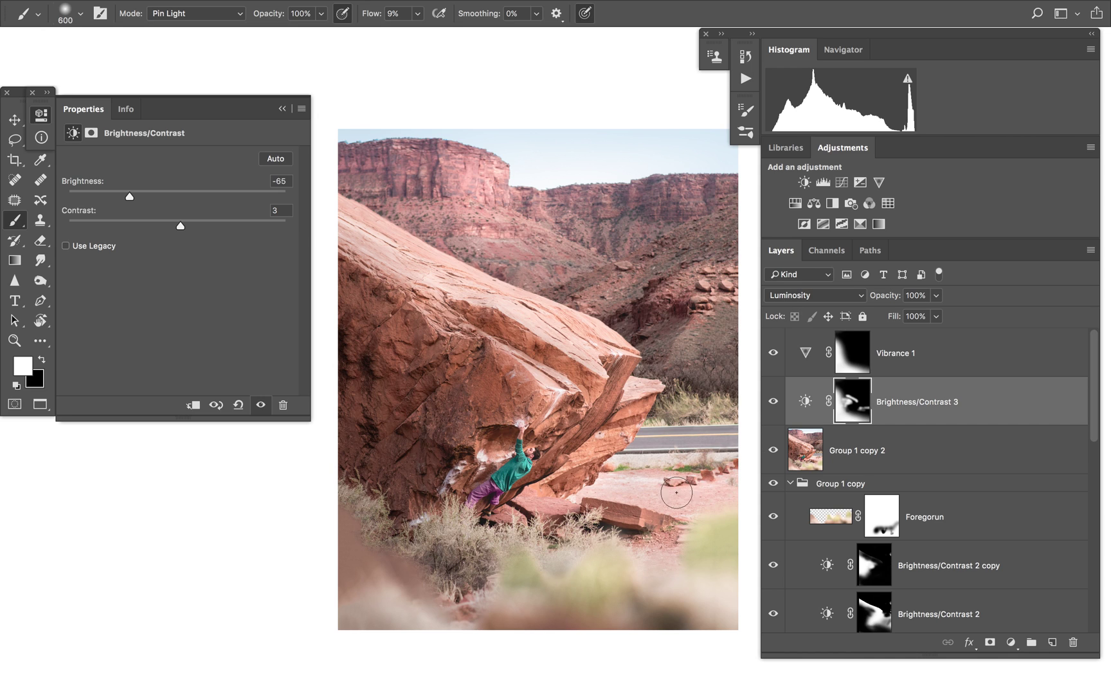
mouse_move(603, 518)
mouse_down()
mouse_move(660, 523)
mouse_move(659, 541)
mouse_up()
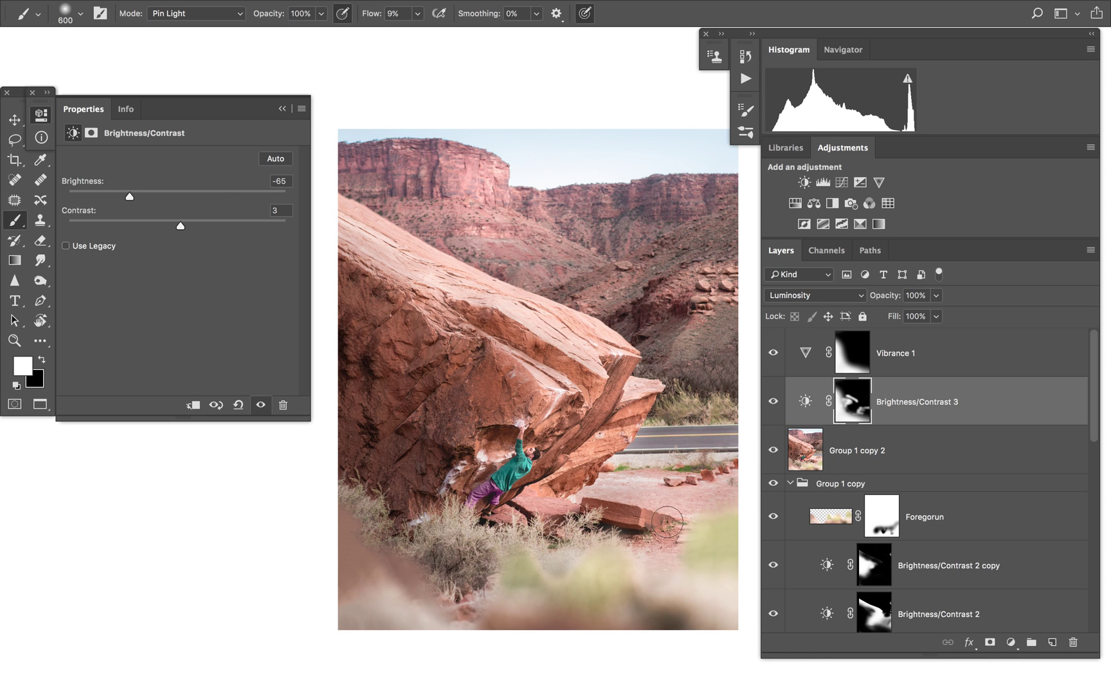
Finish painting white over the low rocks on the Brightness/Contrast 3 mask, and group that layer with Vibrance 1
mouse_move(595, 497)
mouse_down()
mouse_move(651, 470)
mouse_move(658, 487)
mouse_up()
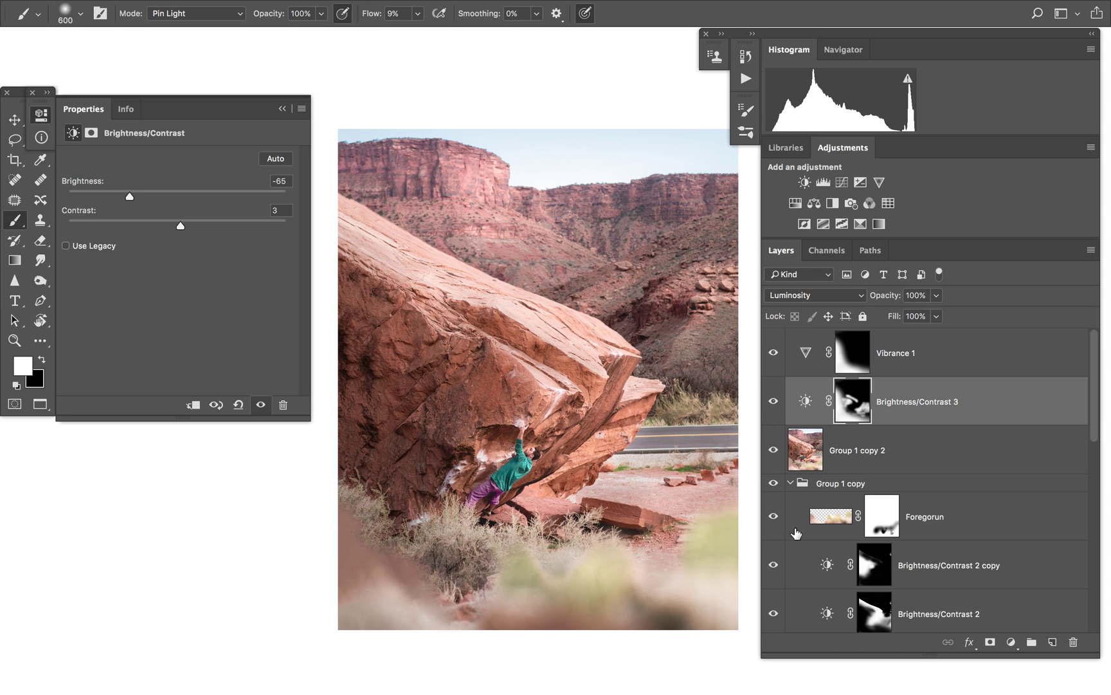
key(alt+bracketright)
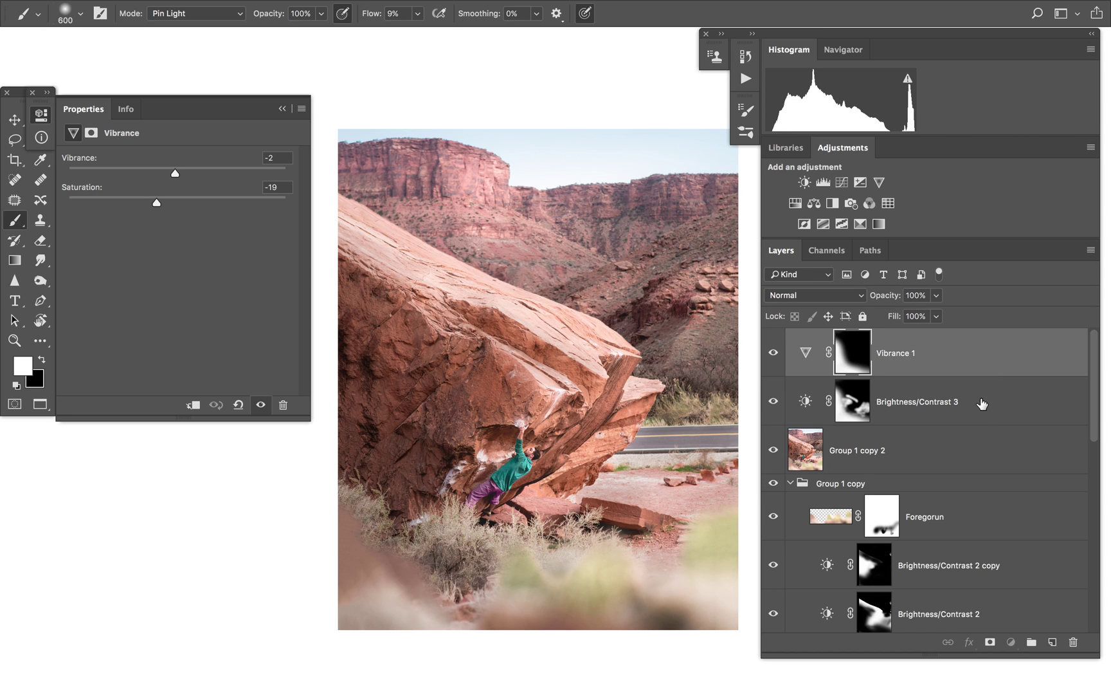
shift+click(983, 403)
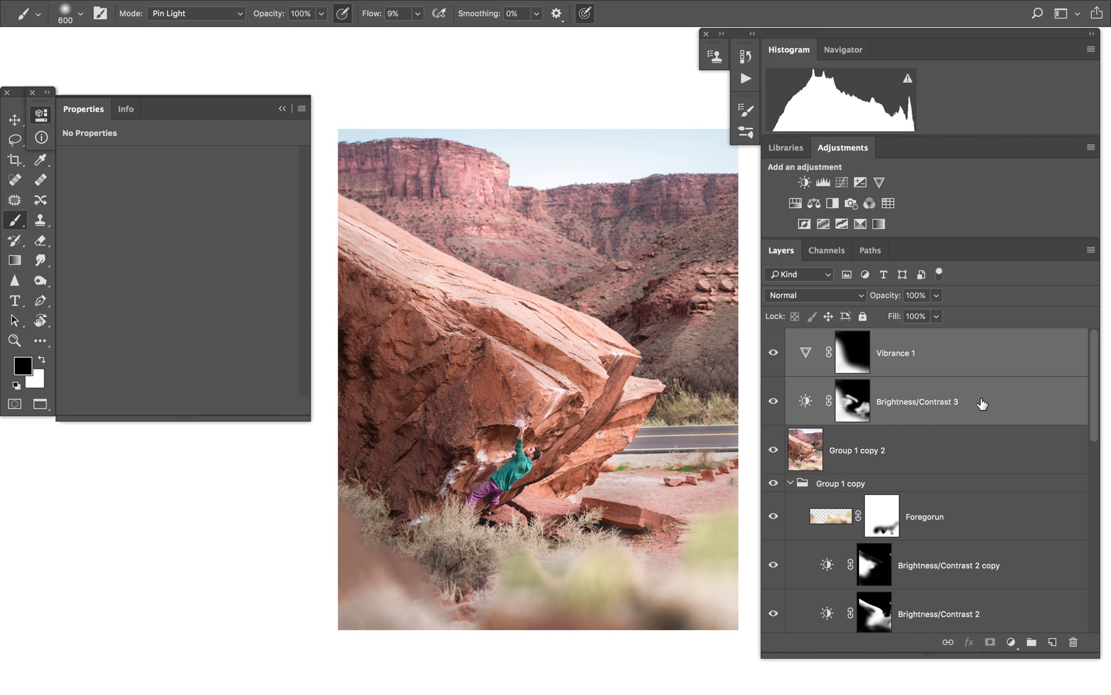
key(ctrl+g)
Compare the image with the new adjustment group hidden and shown, and set the group's opacity to 84%
click(773, 339)
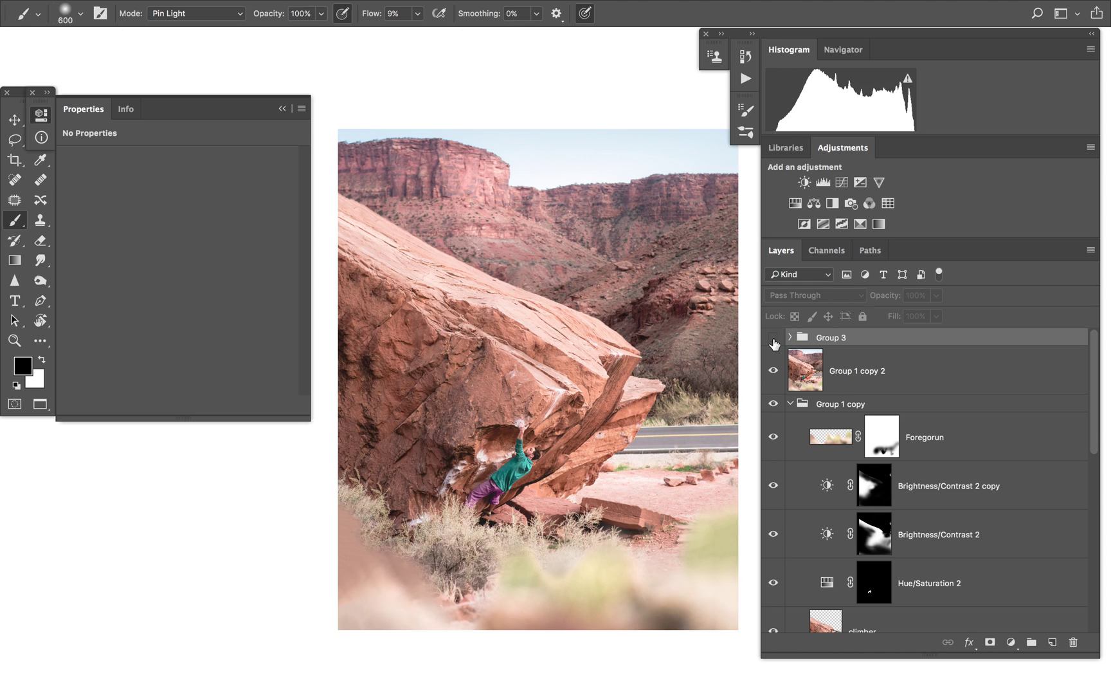
click(773, 339)
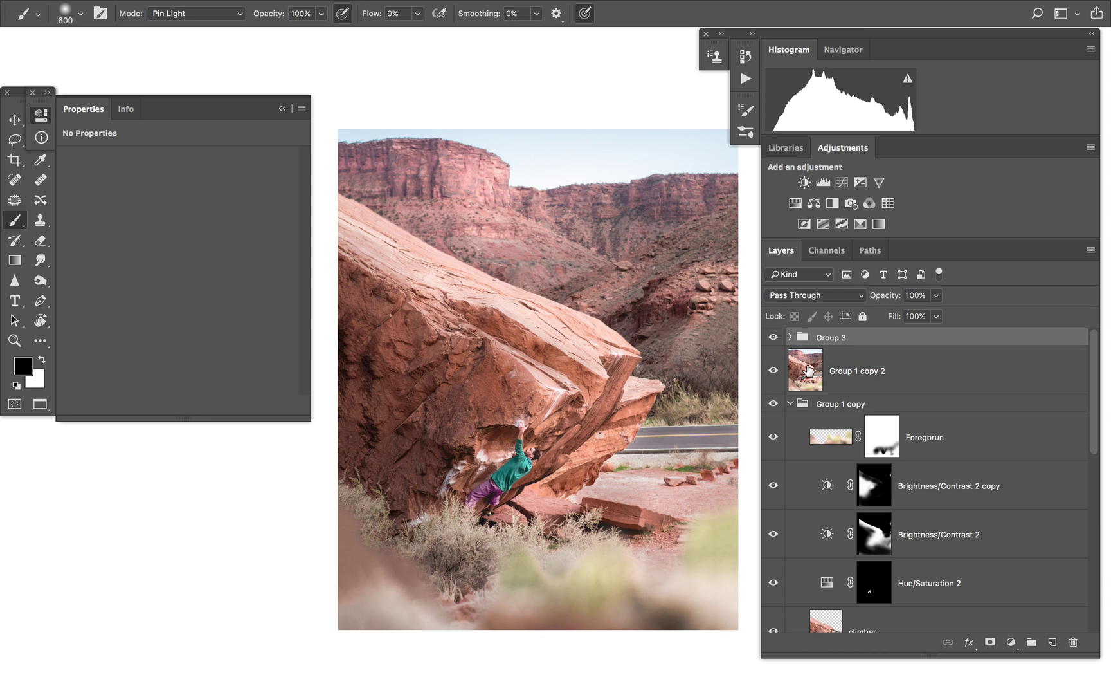
click(791, 337)
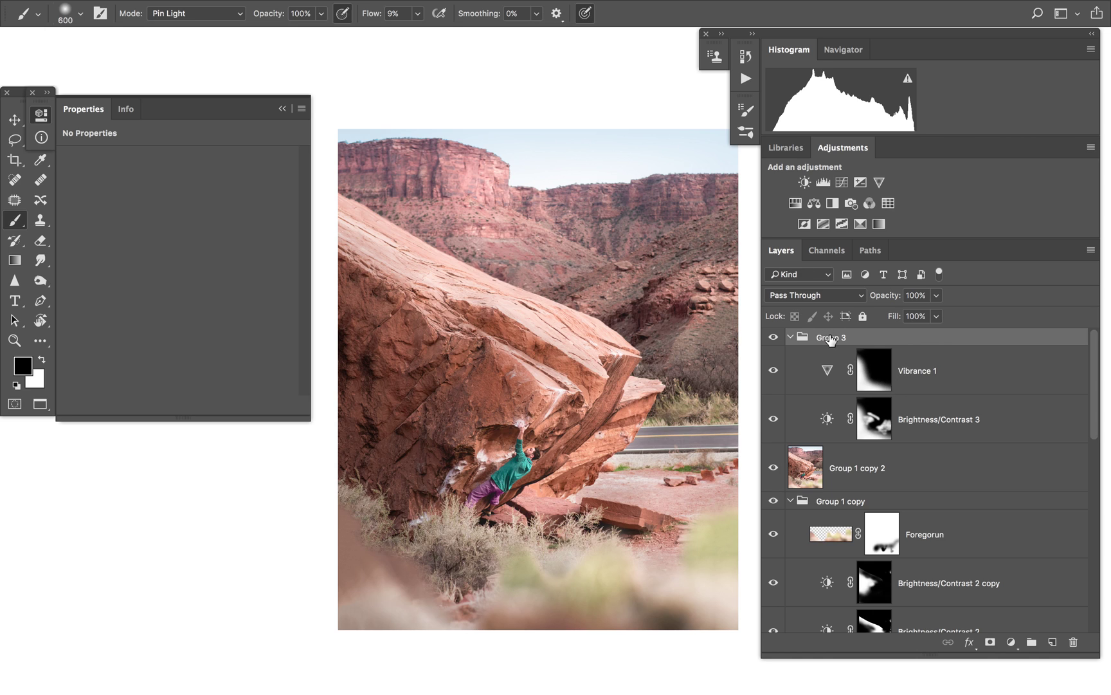
click(937, 295)
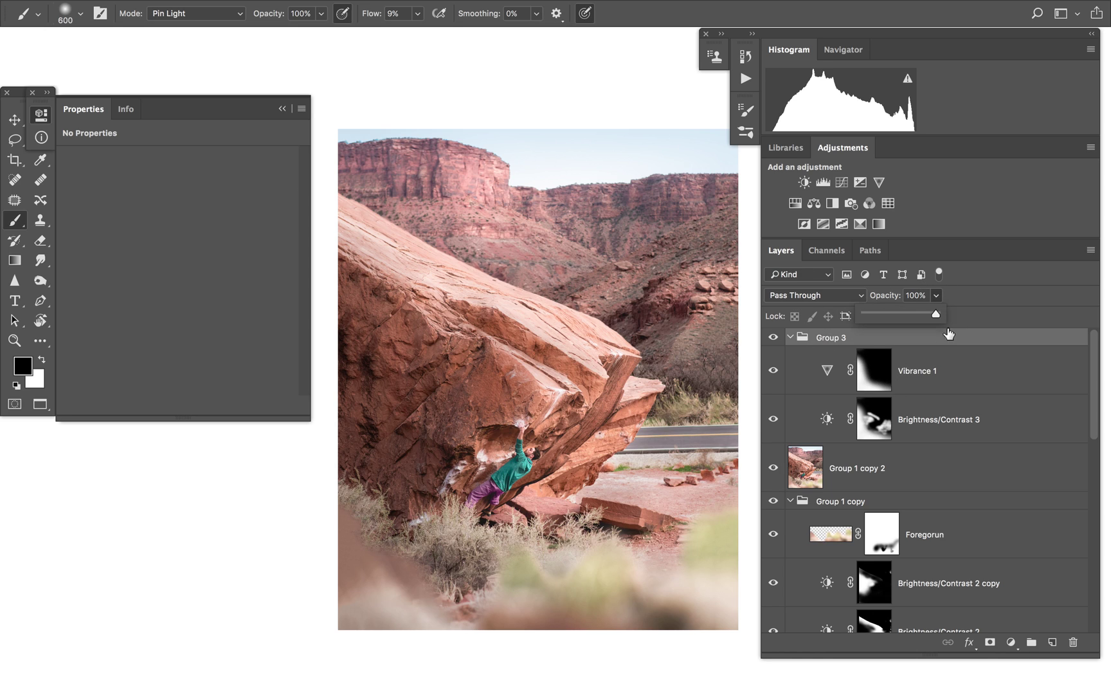
mouse_move(935, 315)
mouse_down()
mouse_move(901, 318)
mouse_move(980, 308)
mouse_move(926, 332)
mouse_up()
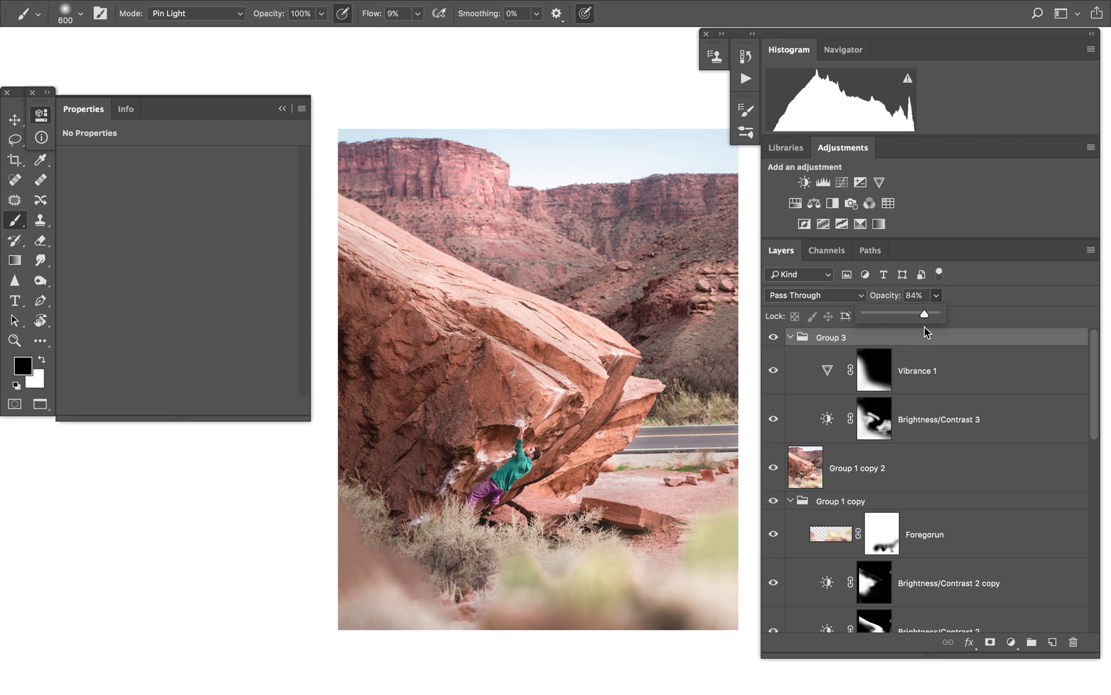
click(1000, 288)
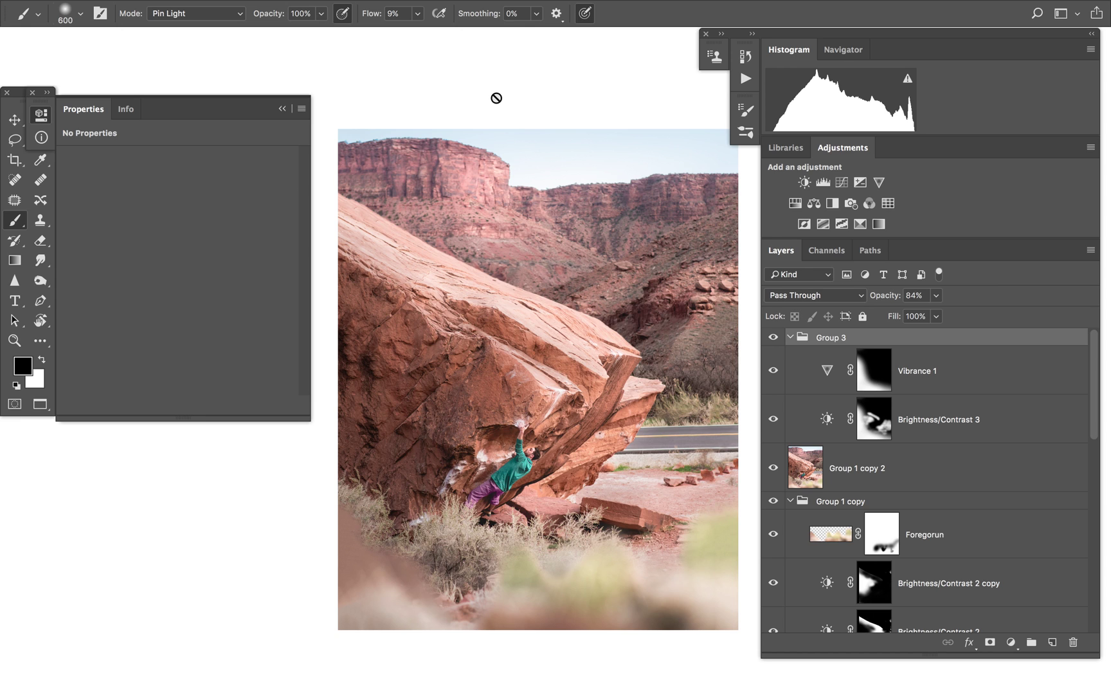
View the composite in full-screen mode without panels, and check the save progress in the standard window
click(508, 115)
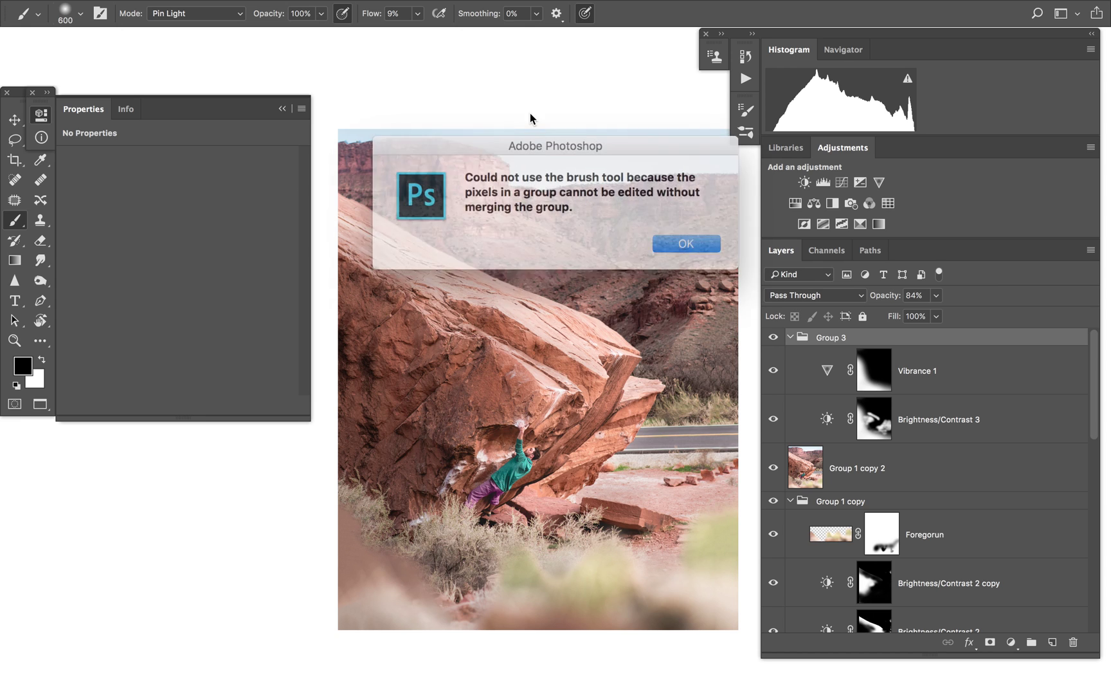
click(668, 239)
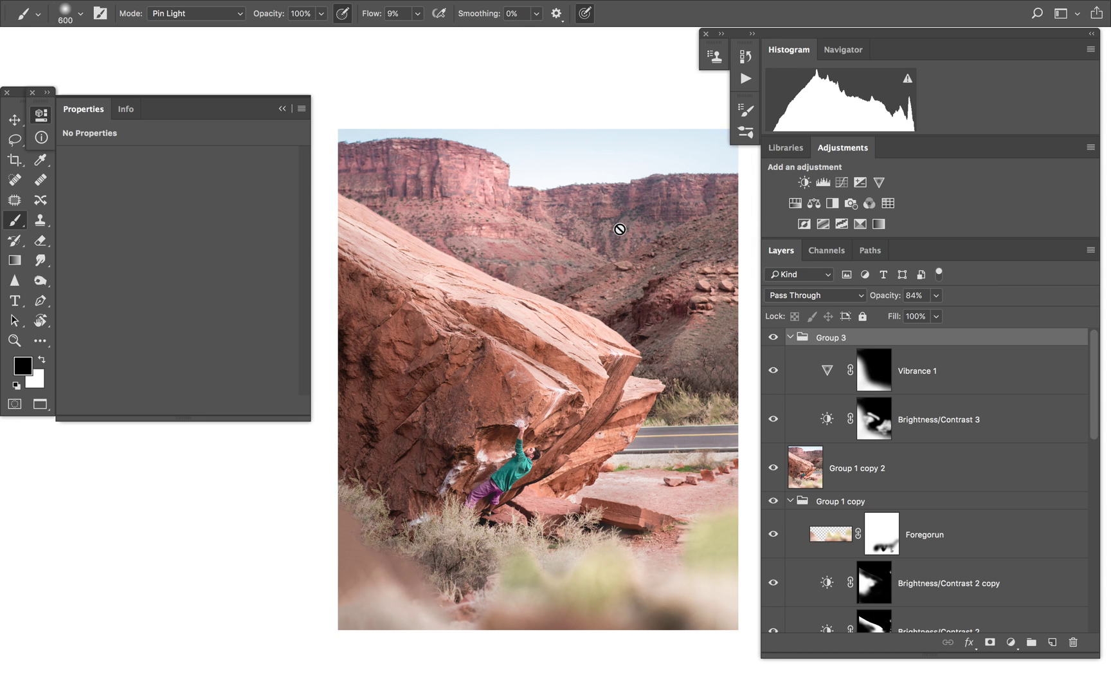
key(f)
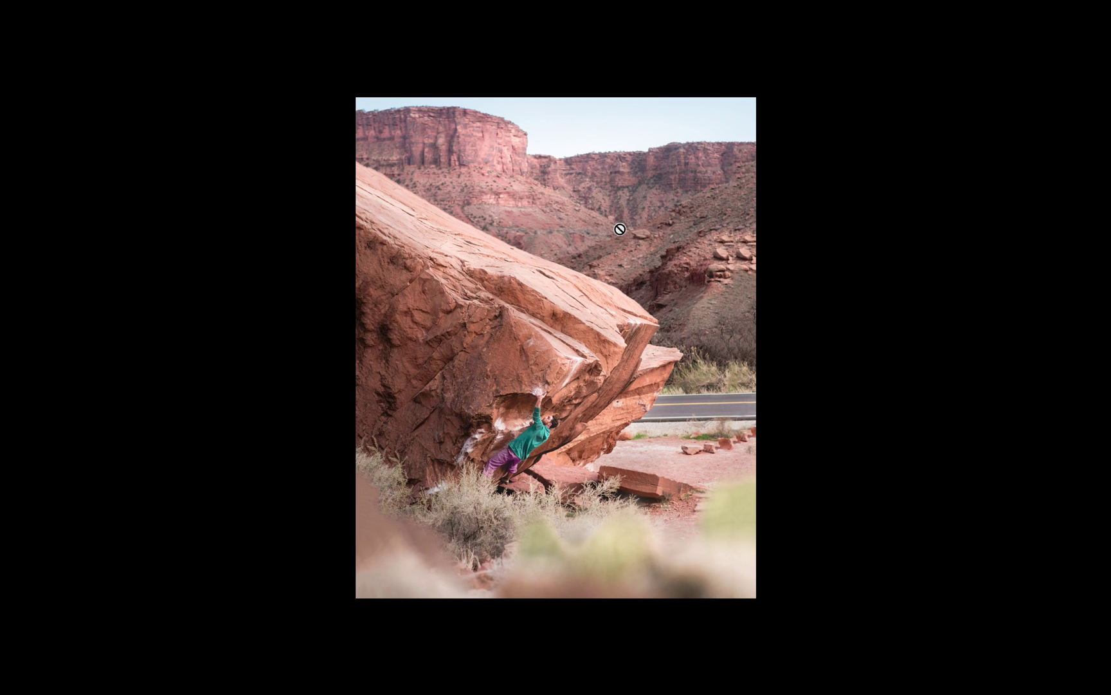
key(f)
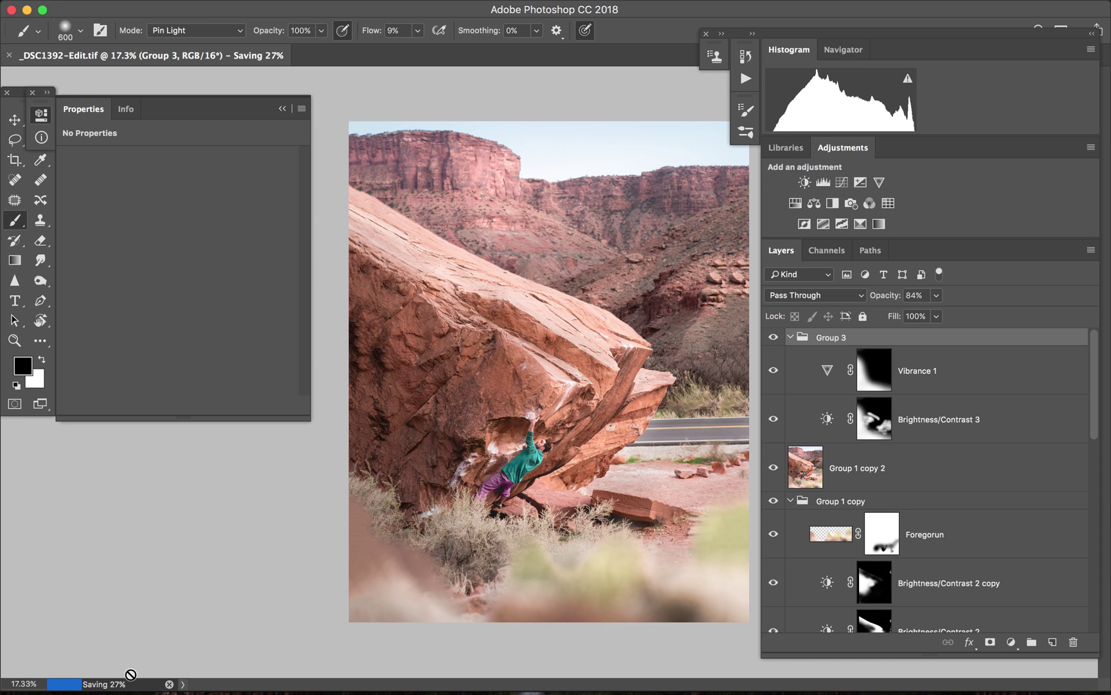
click(184, 684)
click(151, 662)
key(f)
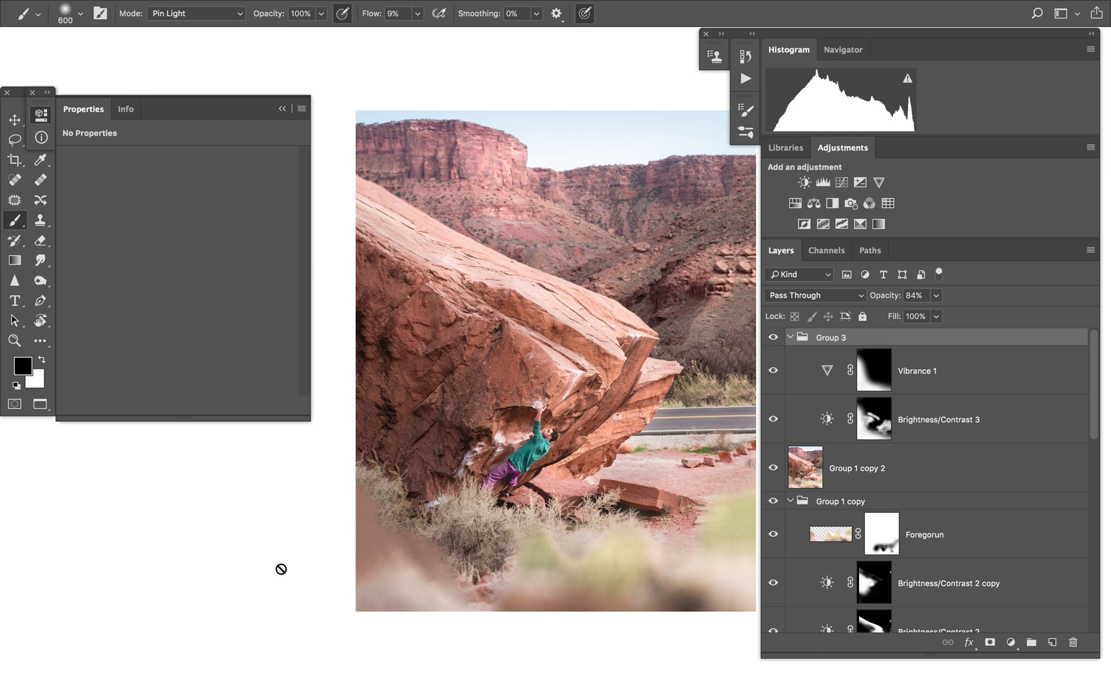
scroll(282, 568, right, 1)
scroll(281, 569, right, 5)
scroll(281, 569, down, 4)
scroll(281, 568, left, 5)
scroll(281, 569, up, 4)
scroll(281, 569, up, 4)
scroll(281, 568, right, 1)
scroll(281, 569, down, 4)
scroll(281, 569, left, 1)
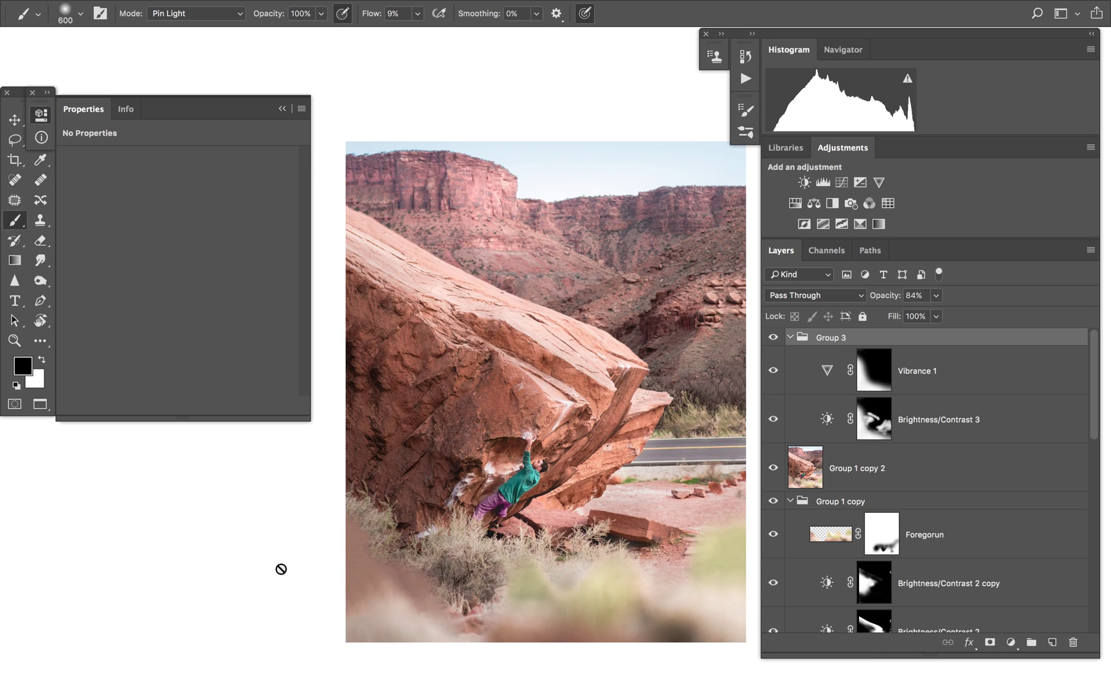
Recheck the save progress in the standard window, and examine the boulder, climber and road area at 24.7% zoom
key(f)
key(f)
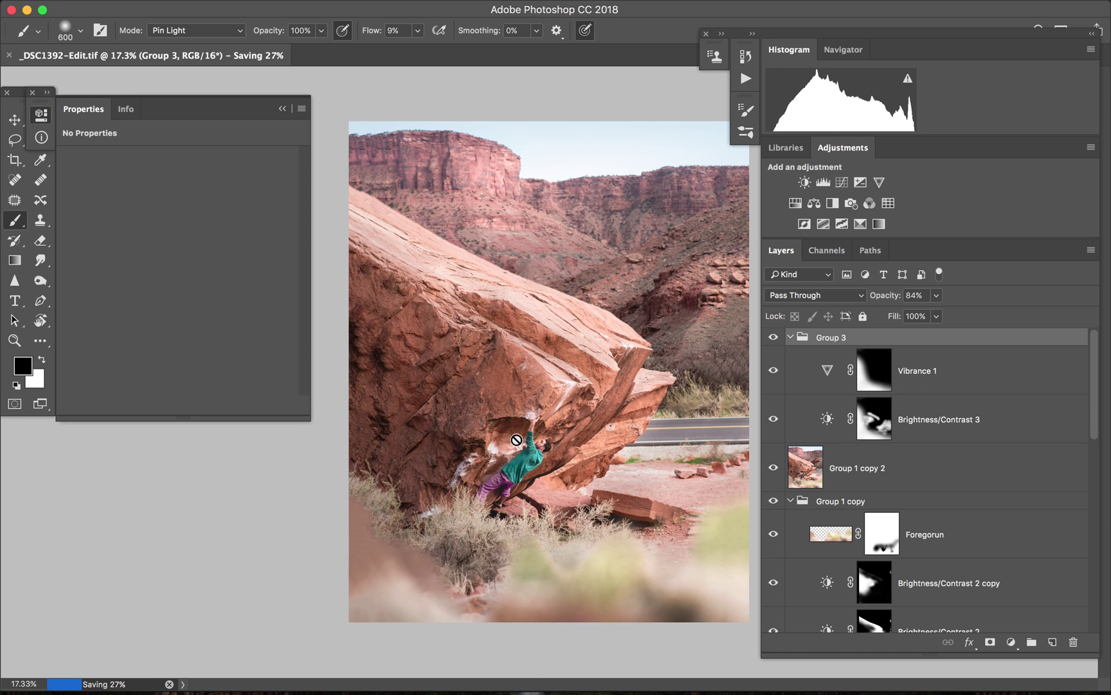
right_click(515, 367)
click(342, 460)
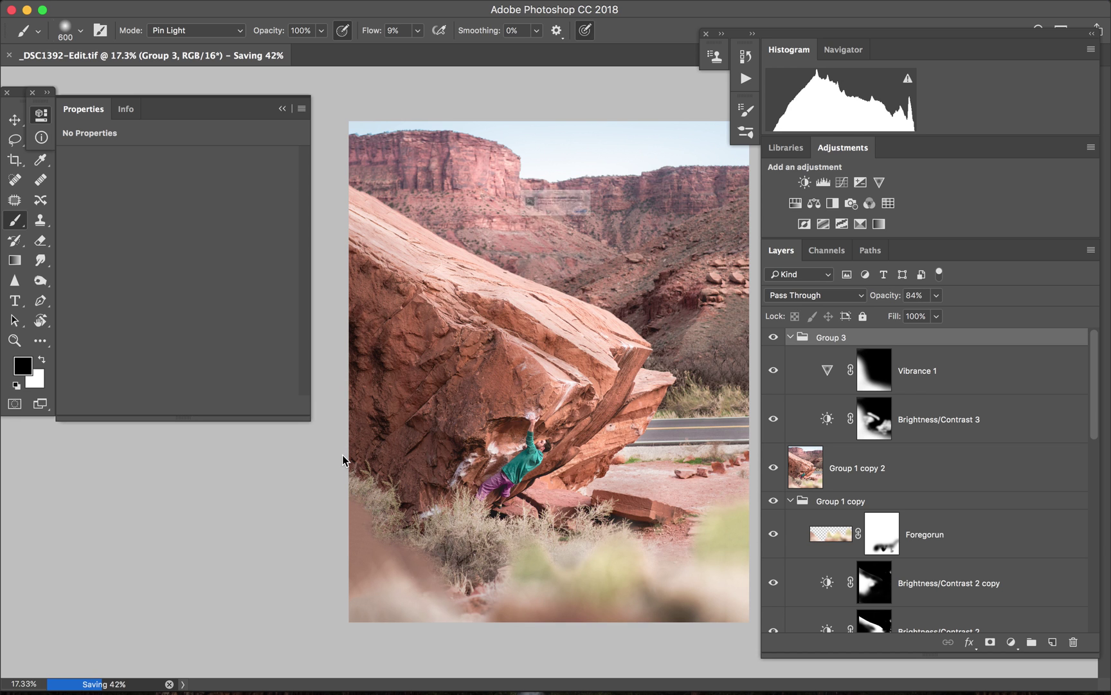
click(667, 239)
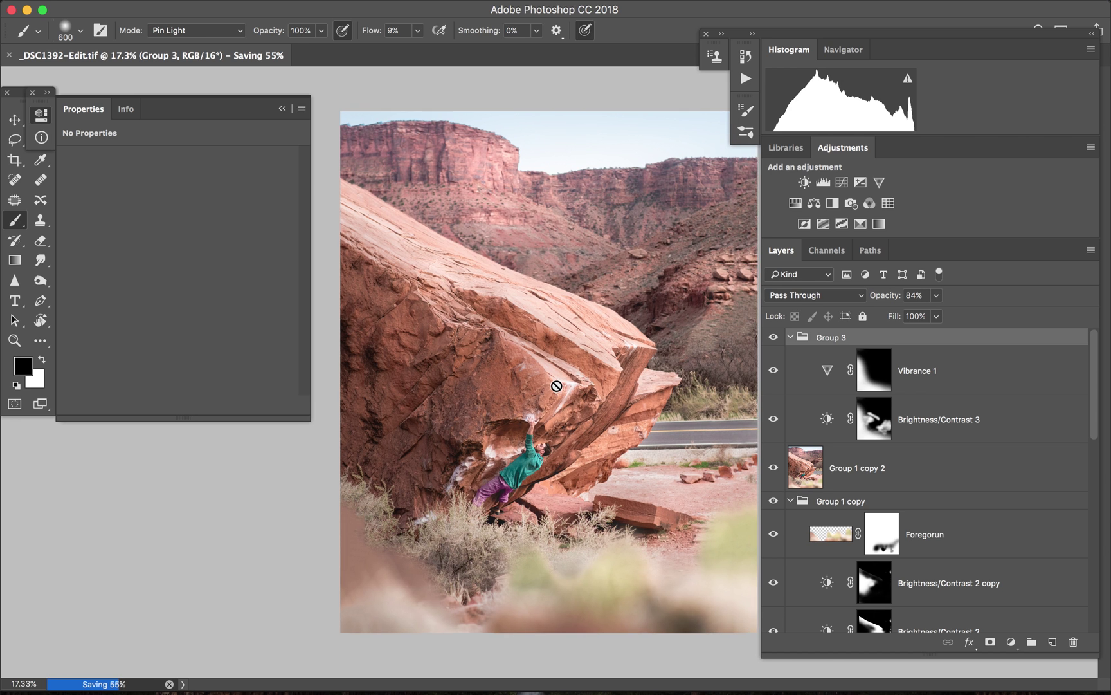
scroll(557, 386, up, 2)
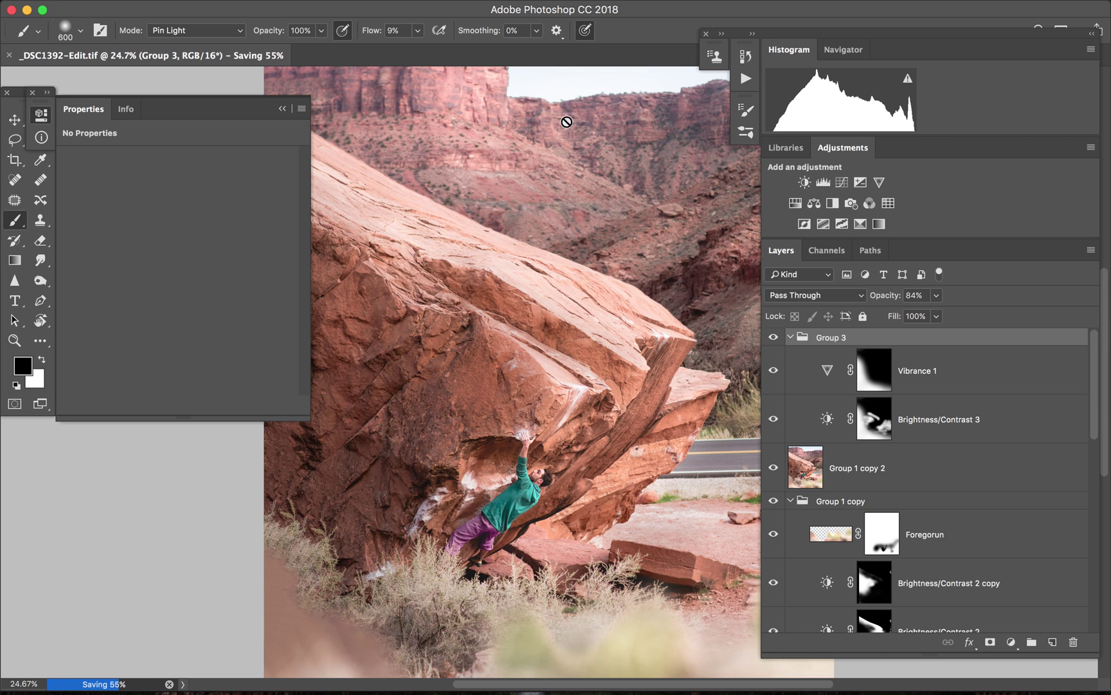
scroll(558, 334, right, 10)
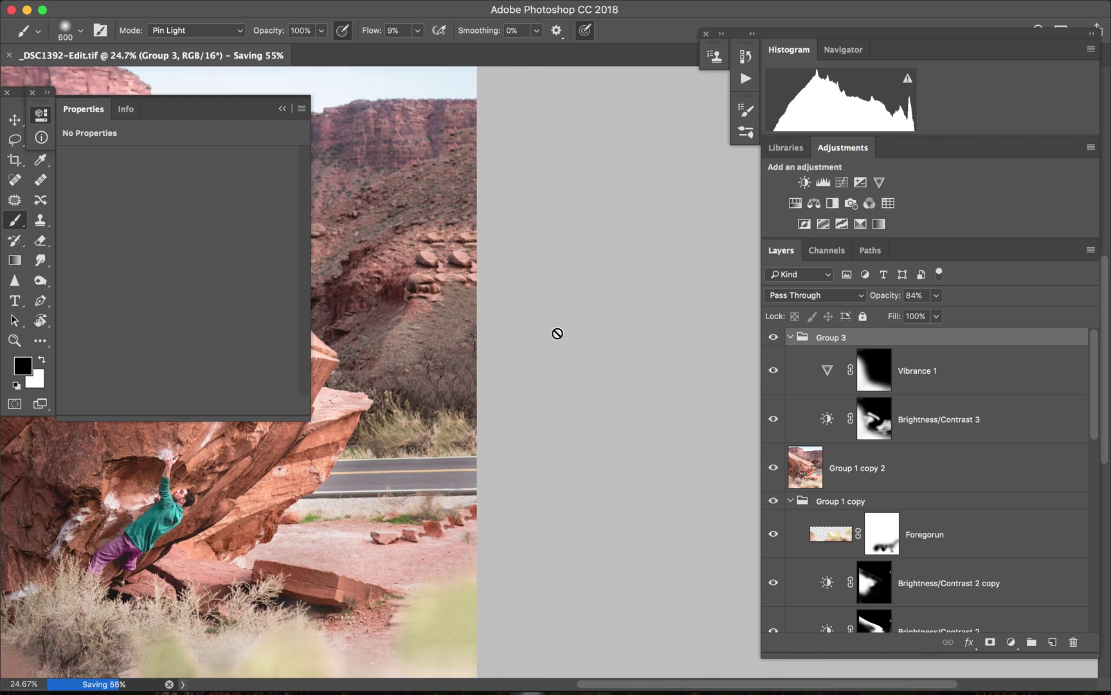
scroll(557, 333, left, 10)
scroll(557, 334, down, 2)
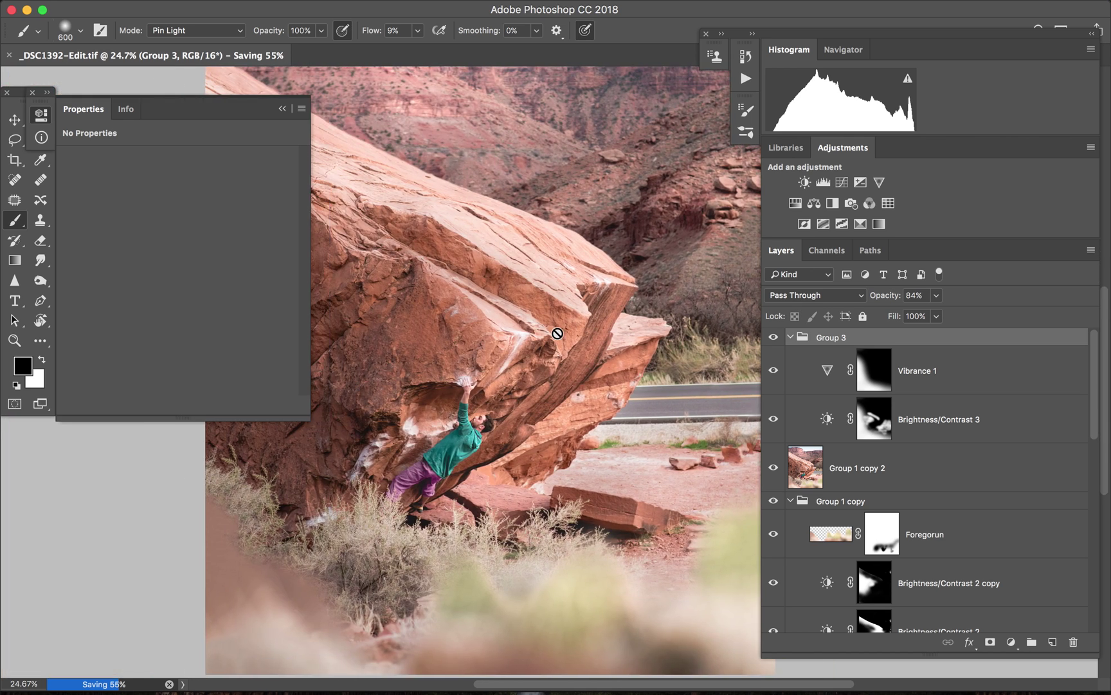
Examine the whole composite at different zoom levels in full-screen mode with the panels shown
key(f)
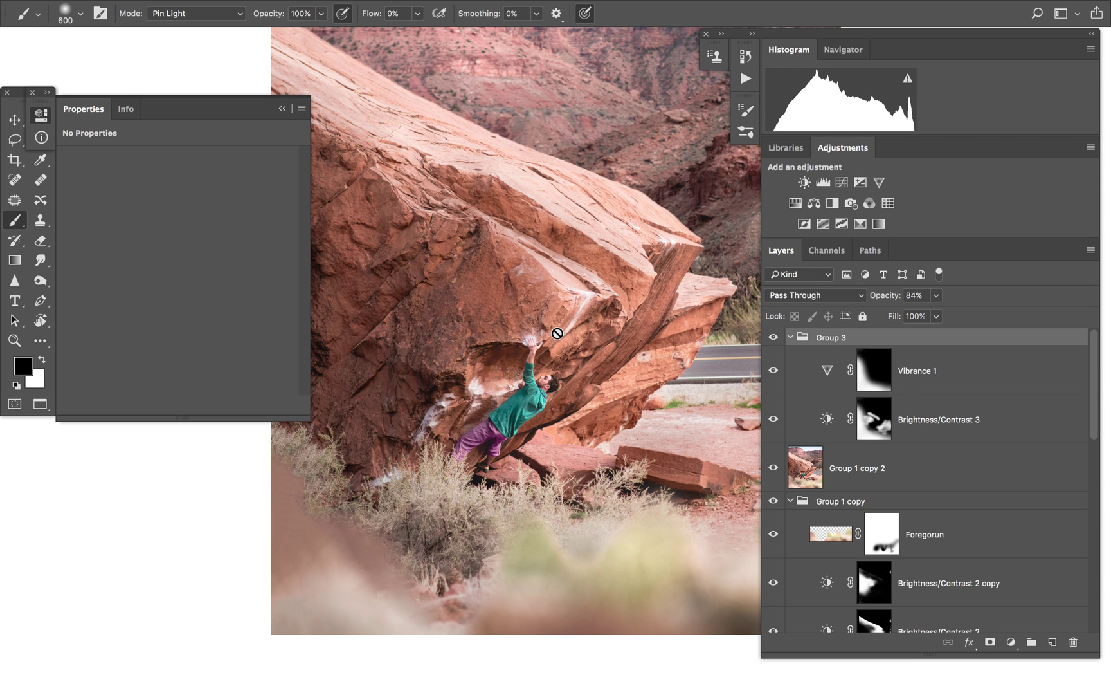
scroll(558, 344, up, 5)
scroll(558, 344, down, 4)
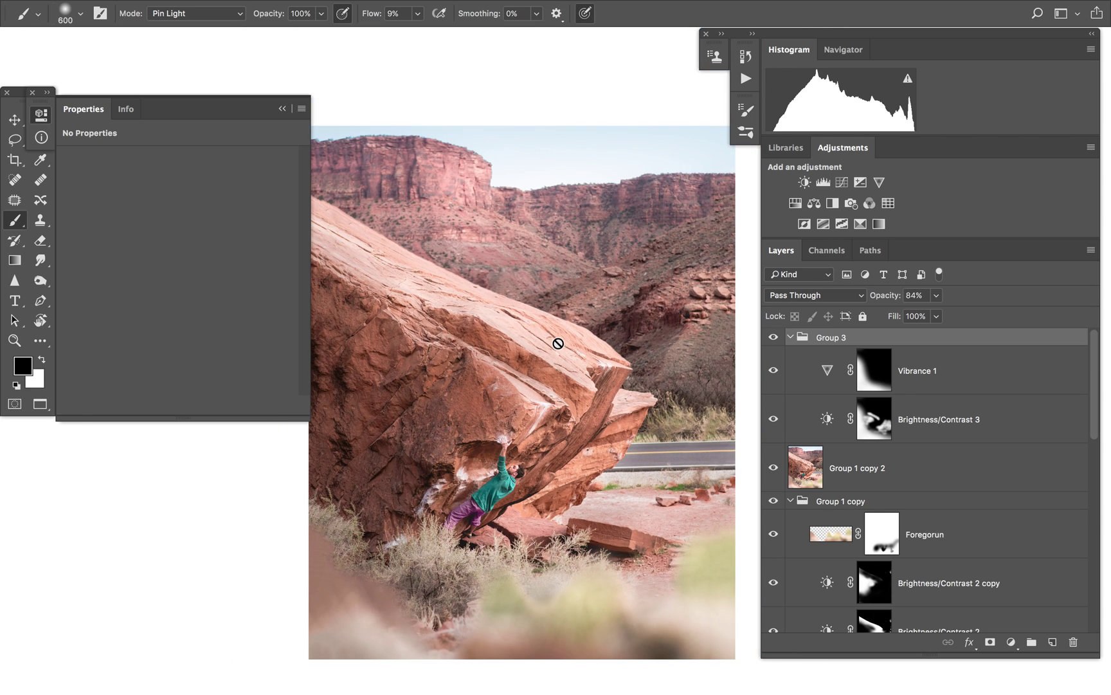
scroll(559, 343, right, 4)
scroll(558, 344, down, 2)
scroll(559, 343, left, 15)
scroll(558, 344, up, 4)
scroll(558, 343, right, 12)
scroll(559, 344, down, 5)
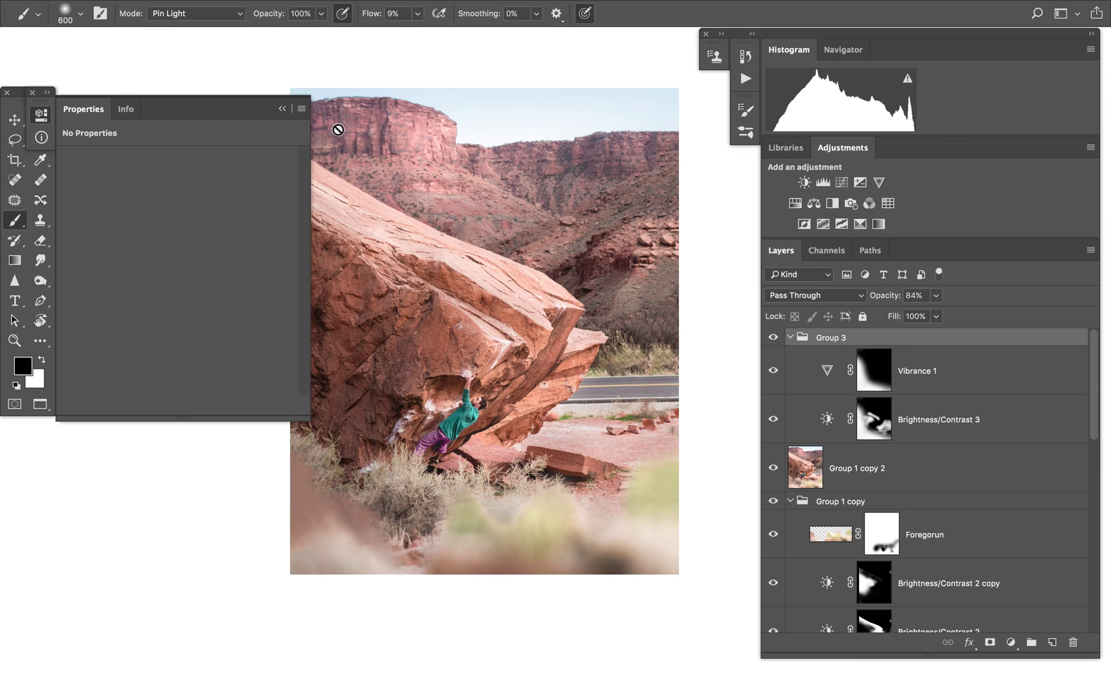
Collapse the Properties panel and review the enlarged composite in full-screen mode against the black background
click(282, 109)
scroll(431, 304, up, 5)
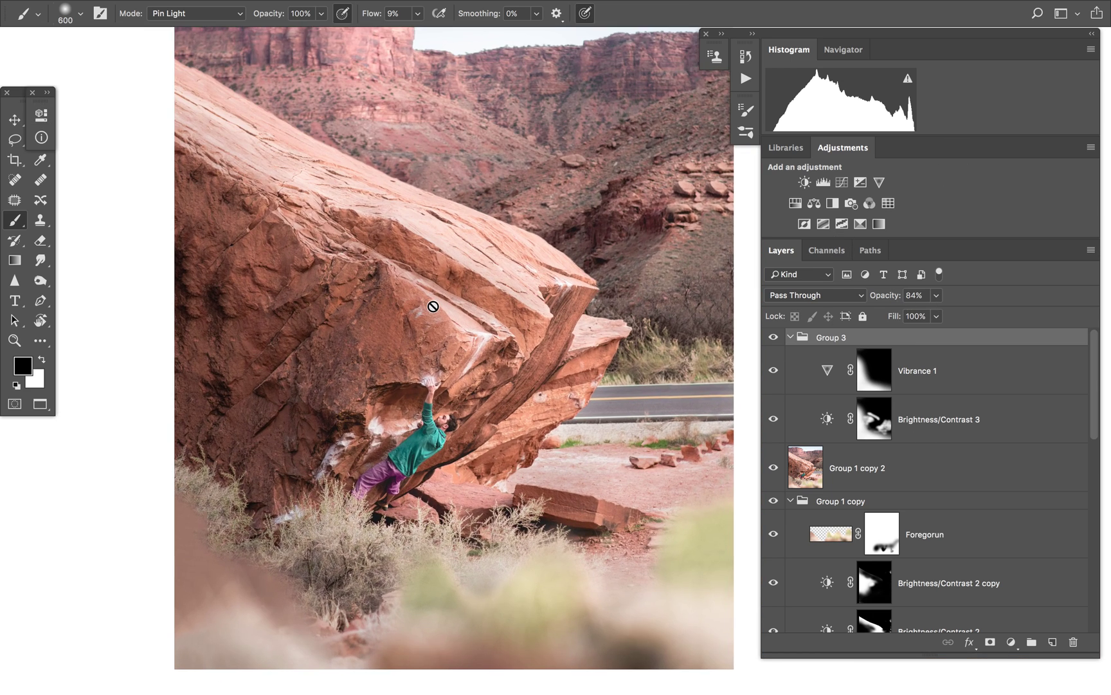
scroll(433, 305, down, 3)
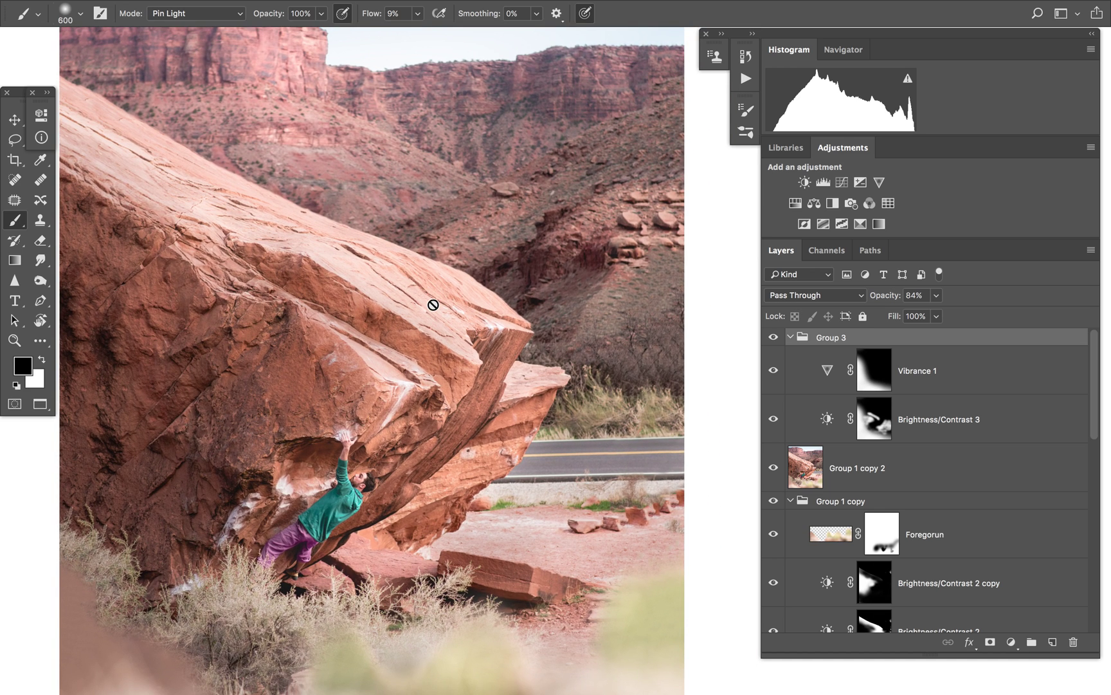
scroll(433, 305, down, 4)
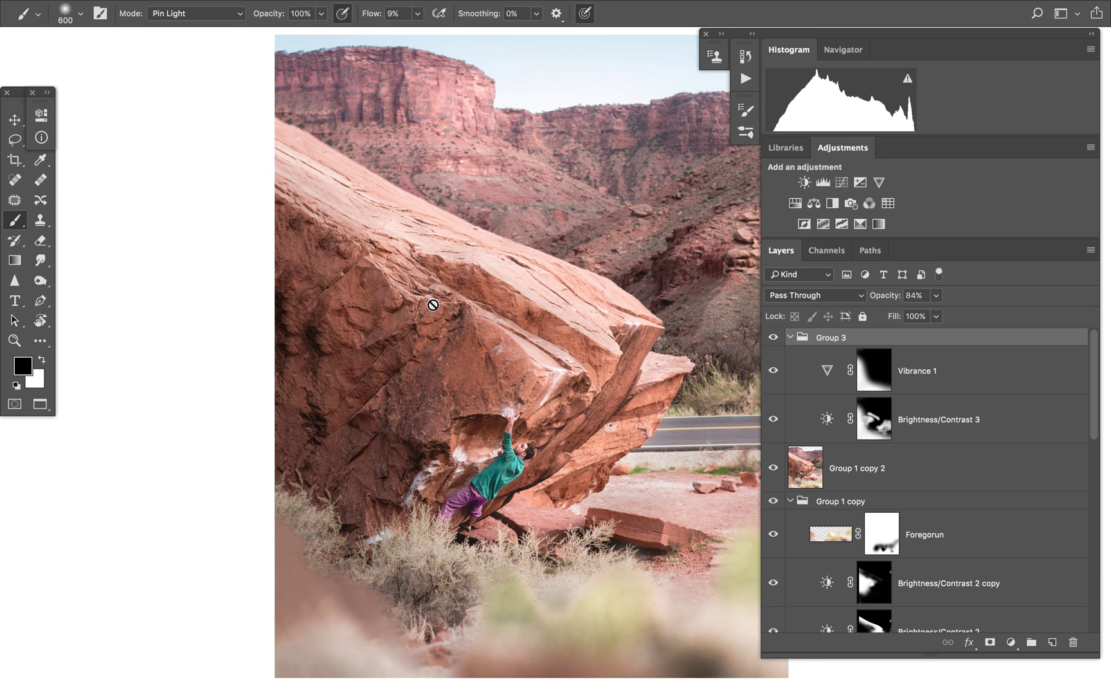
key(f)
scroll(433, 304, up, 2)
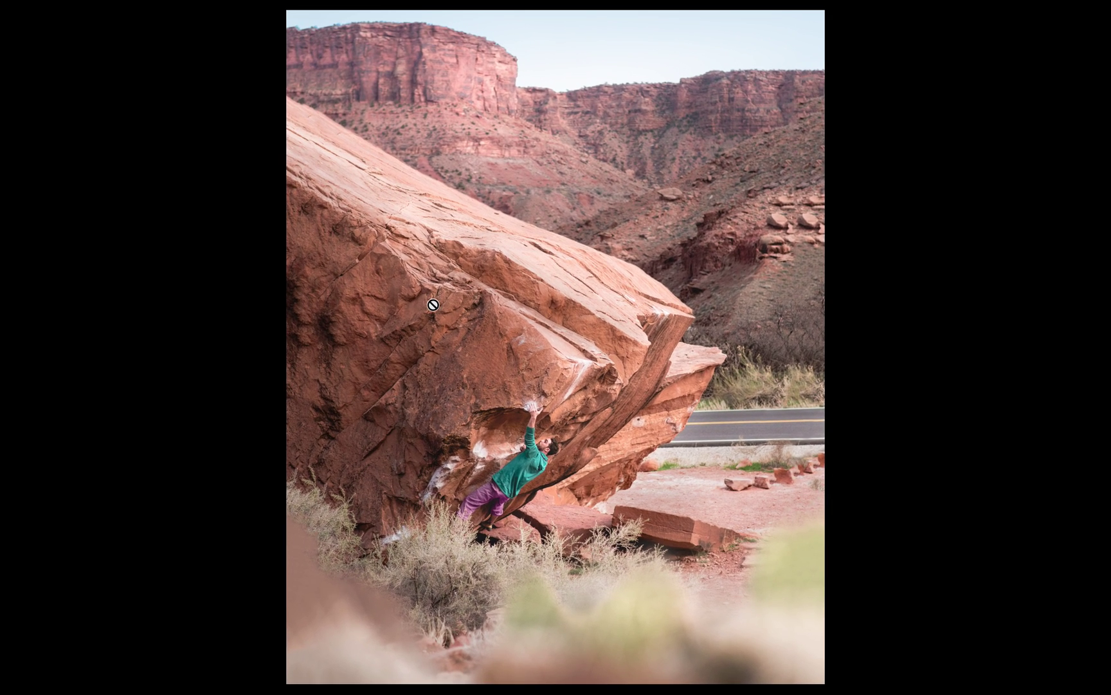